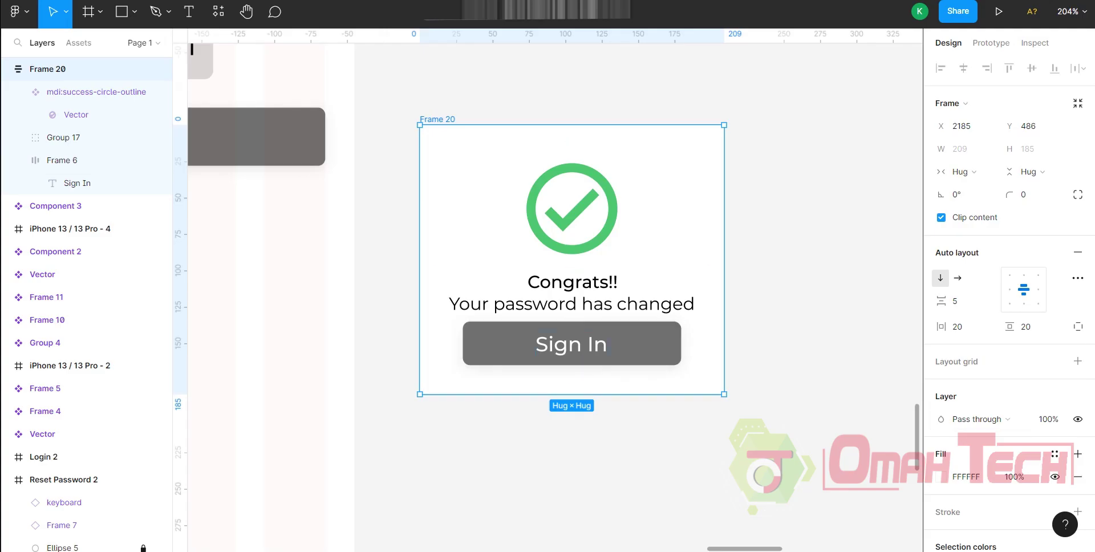
# - Position the Congrats card beside the Code Verification screen, undoing its accidental nesting inside it
pyautogui.press('Escape')
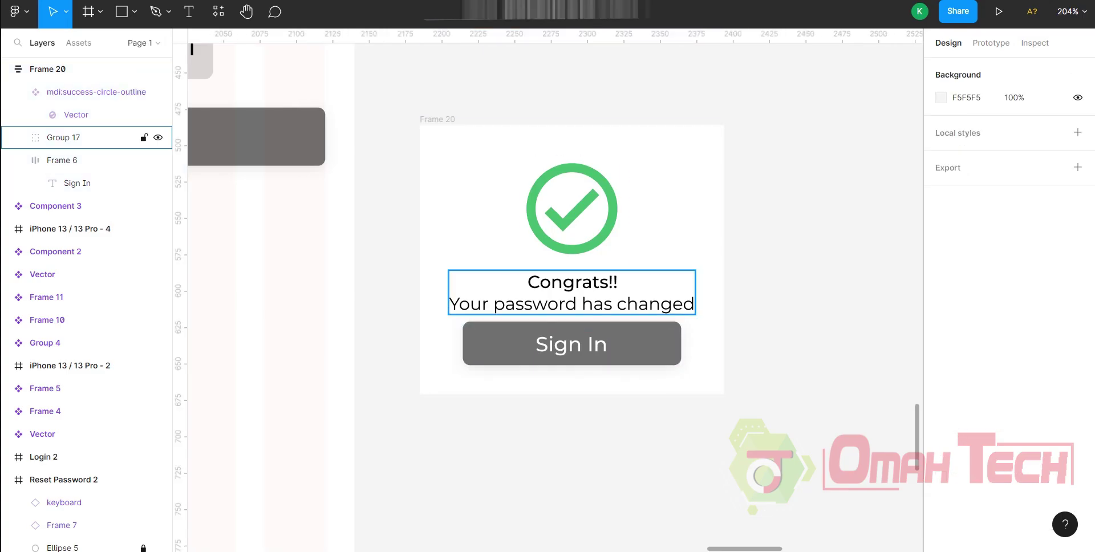
pyautogui.click(438, 119)
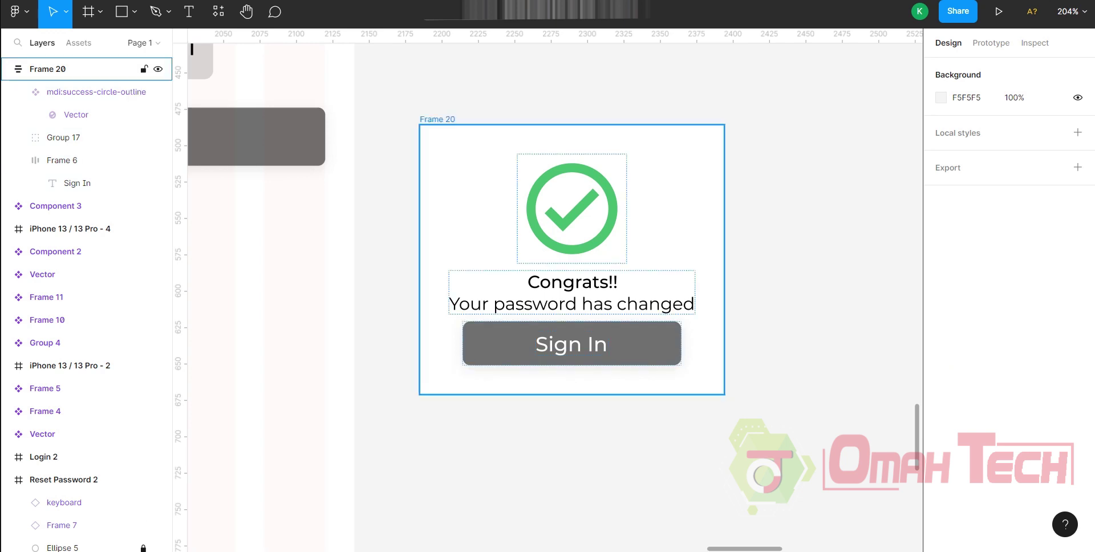
pyautogui.scroll(-3, 741, 285)
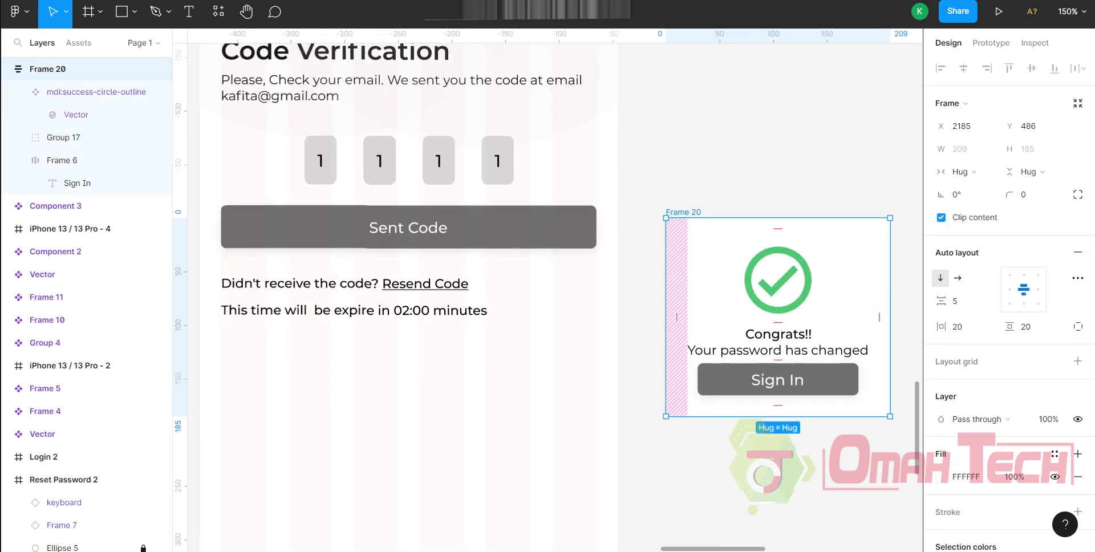
pyautogui.moveTo(810, 286)
pyautogui.mouseDown()
pyautogui.moveTo(575, 267)
pyautogui.moveTo(440, 227)
pyautogui.moveTo(440, 245)
pyautogui.moveTo(440, 200)
pyautogui.moveTo(440, 237)
pyautogui.moveTo(441, 219)
pyautogui.mouseUp()
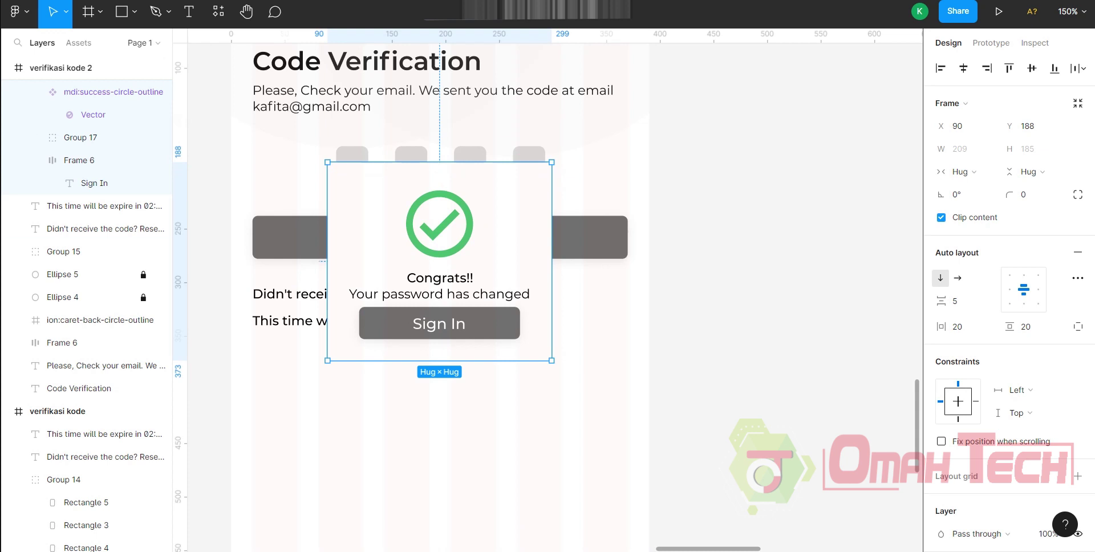
pyautogui.hotkey('ctrl', 'x')
pyautogui.hotkey('ctrl', 'v')
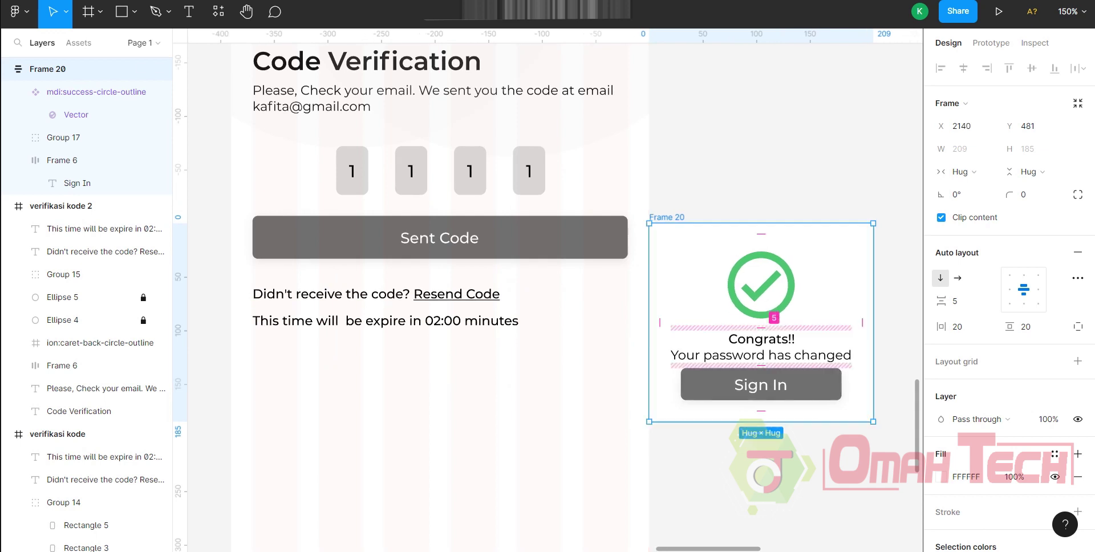
pyautogui.hscroll(3, 547, 285)
pyautogui.moveTo(634, 283); pyautogui.dragTo(727, 276)
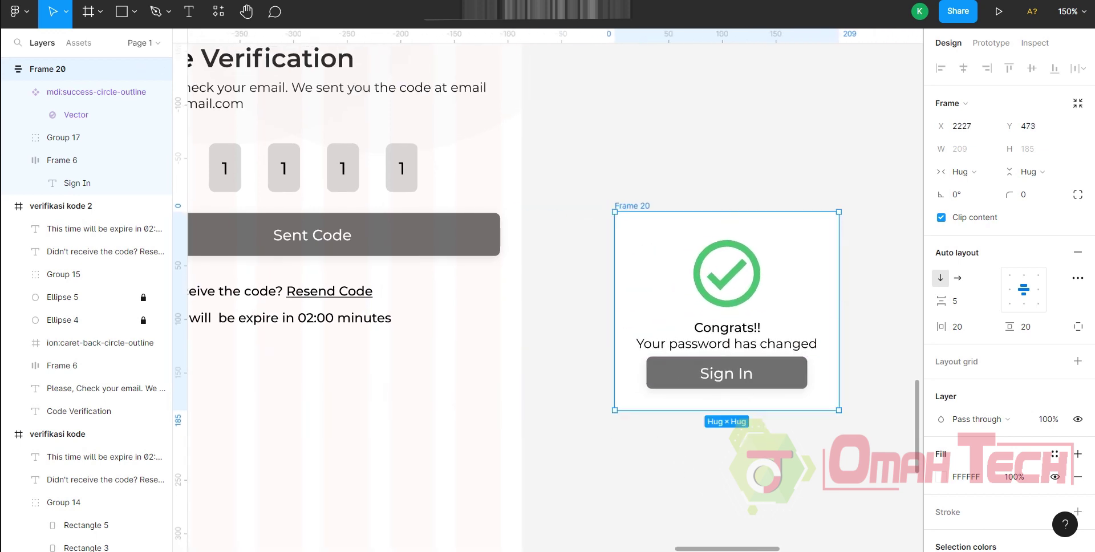
pyautogui.scroll(-1, 1003, 285)
pyautogui.scroll(-4, 1007, 286)
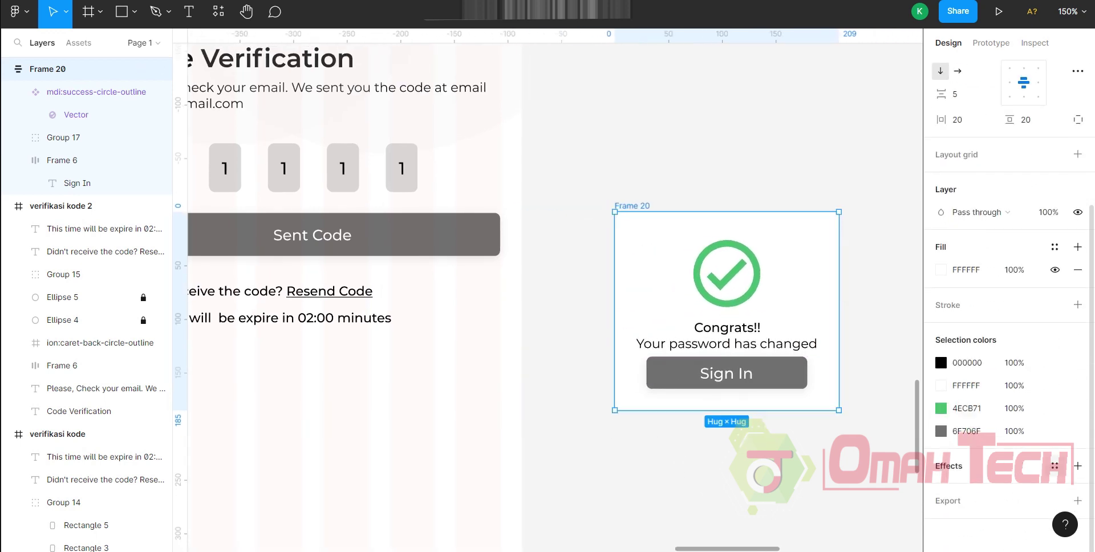
# - Add a drop shadow to the Congrats card with 10% opacity
pyautogui.click(1078, 465)
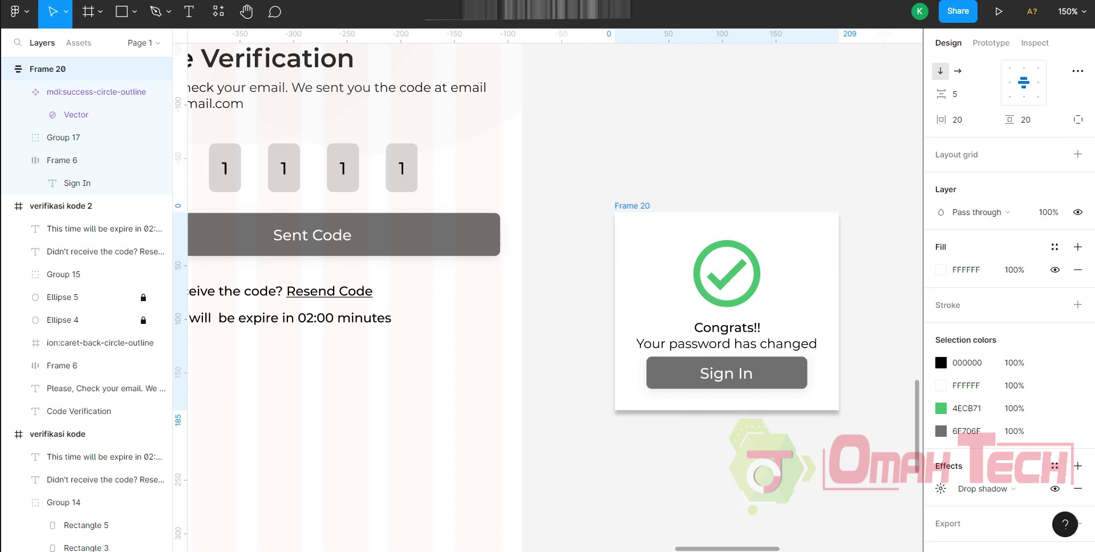
pyautogui.click(941, 488)
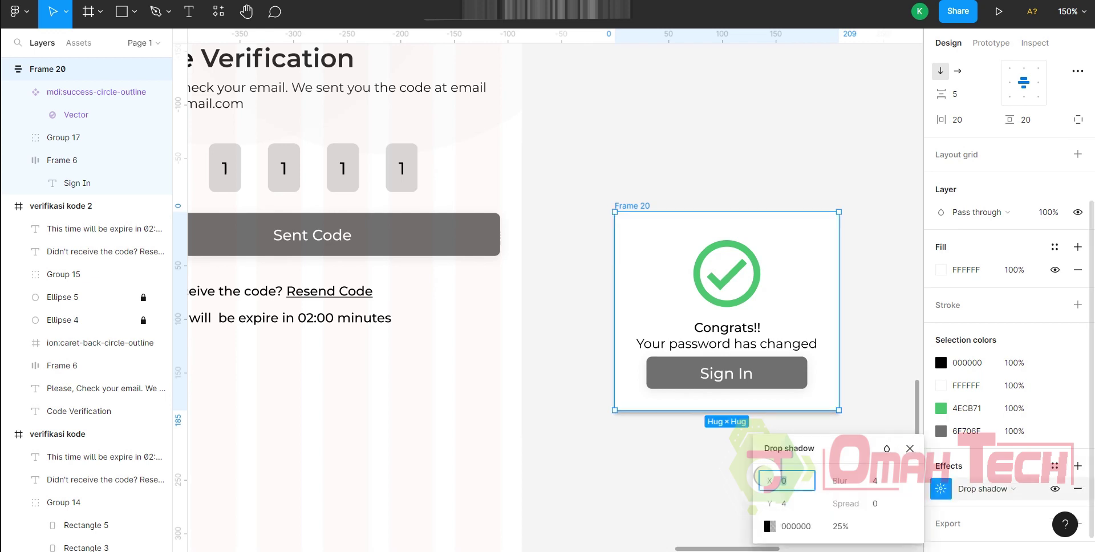
pyautogui.press('Tab')
pyautogui.press('Tab')
pyautogui.press('Tab')
pyautogui.press('Tab')
pyautogui.press('Tab')
pyautogui.write('10')
pyautogui.press('Return')
pyautogui.press('Escape')
pyautogui.press('Escape')
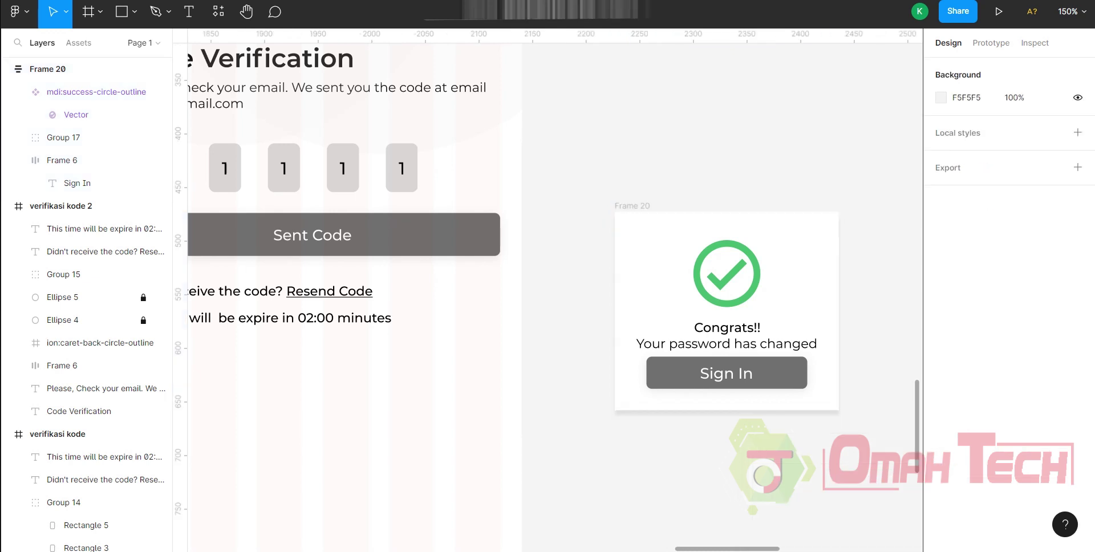
# - Place Frame 20 inside the verifikasi kode 2 screen, centred horizontally and moved lower
pyautogui.click(48, 68)
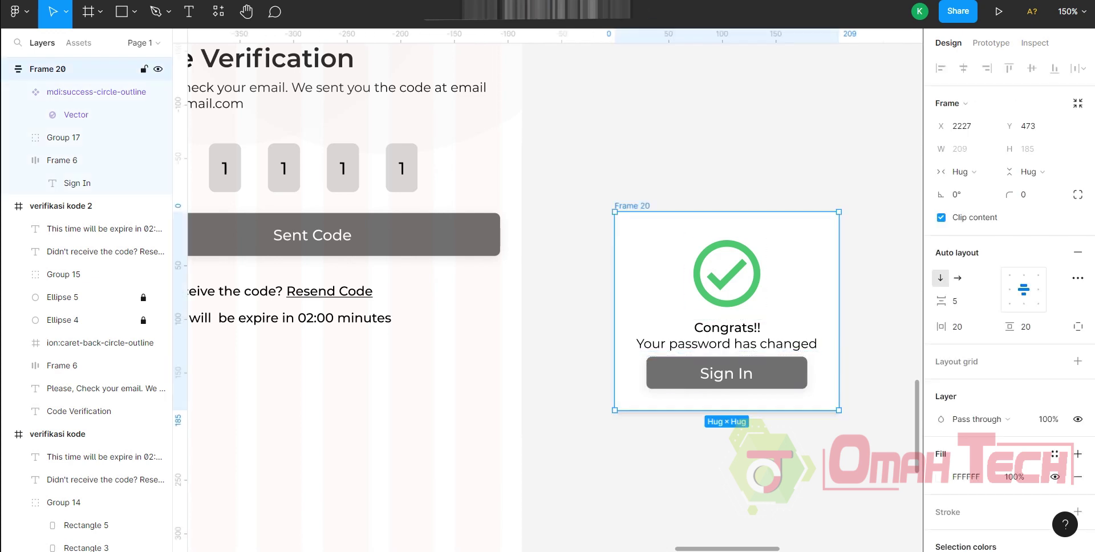
pyautogui.scroll(-1, 694, 440)
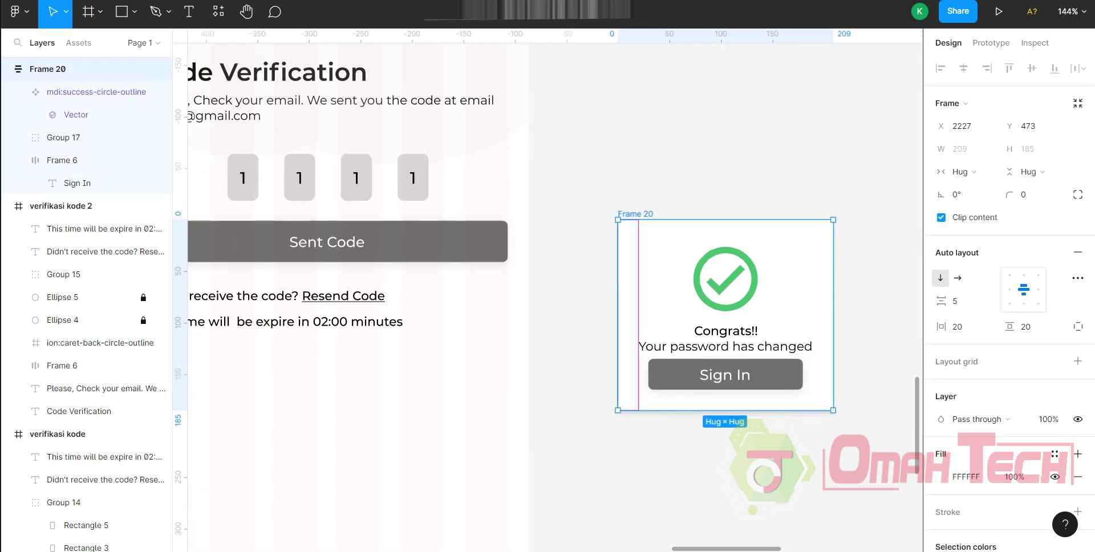
pyautogui.press('Escape')
pyautogui.hscroll(-5, 856, 422)
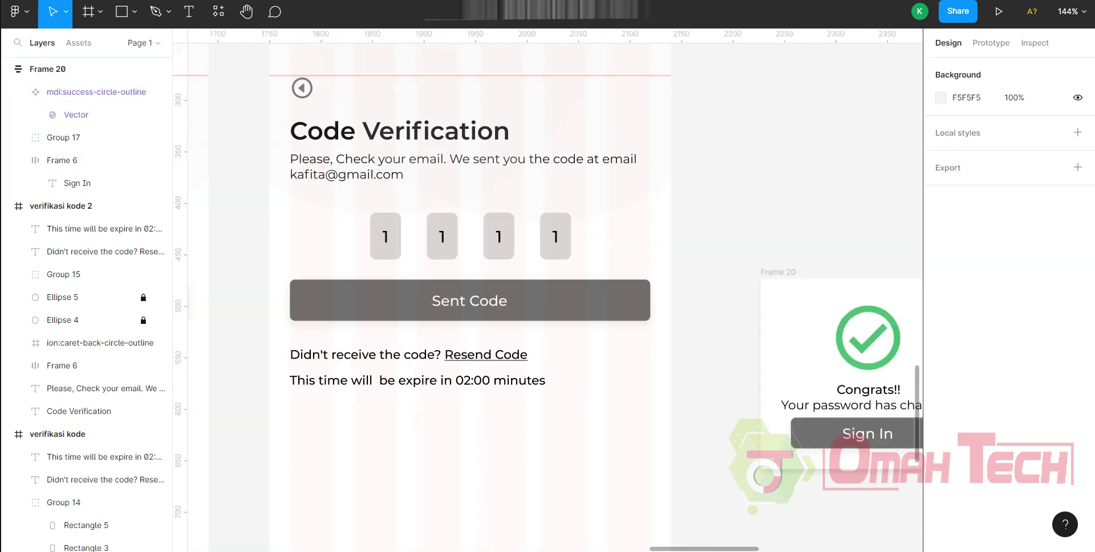
pyautogui.scroll(-2, 855, 423)
pyautogui.hscroll(3, 855, 425)
pyautogui.doubleClick(443, 308)
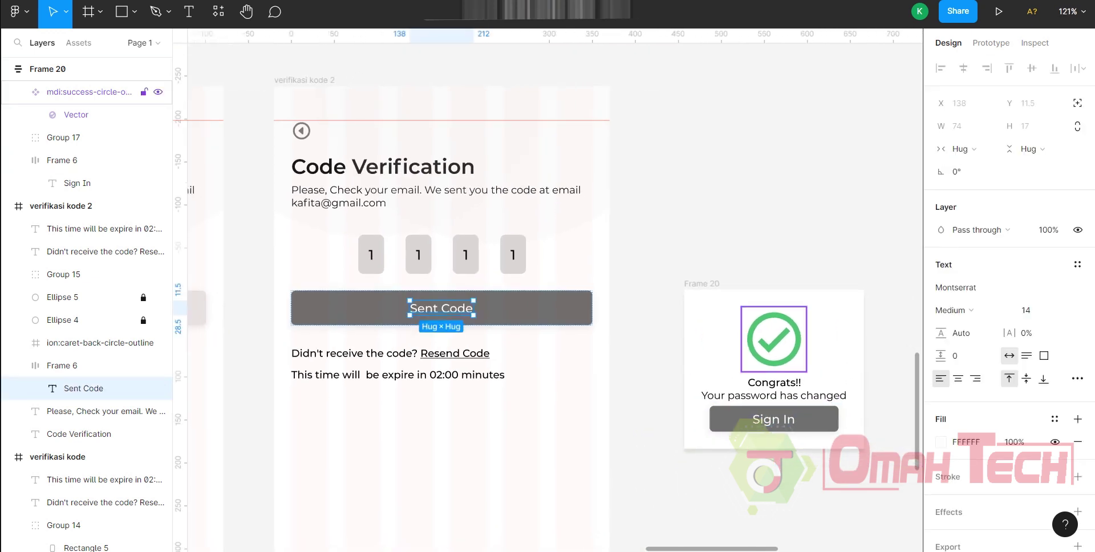
pyautogui.click(77, 183)
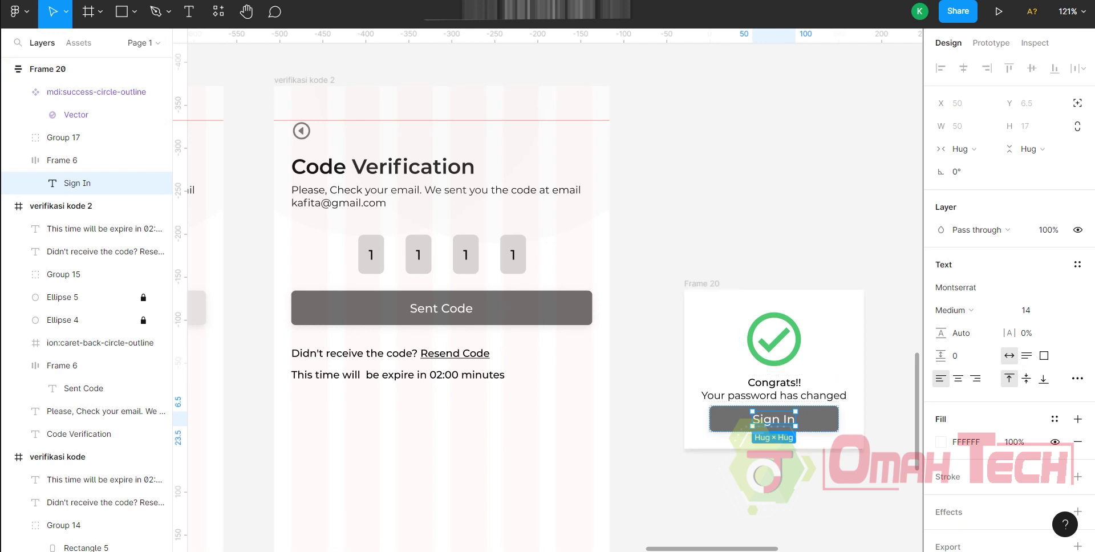
pyautogui.click(48, 69)
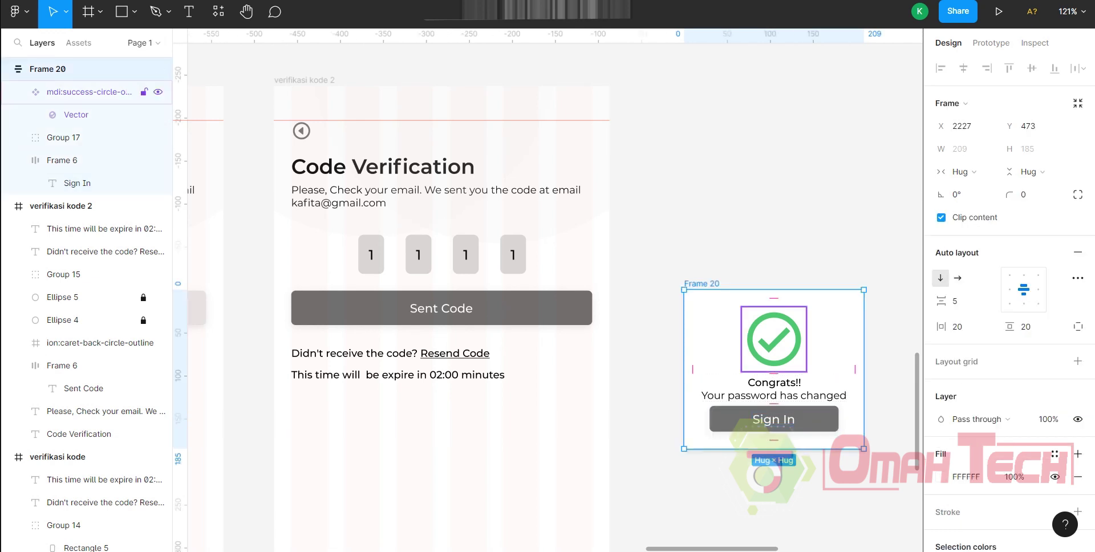
pyautogui.moveTo(774, 343)
pyautogui.mouseDown()
pyautogui.moveTo(426, 289)
pyautogui.moveTo(438, 297)
pyautogui.mouseUp()
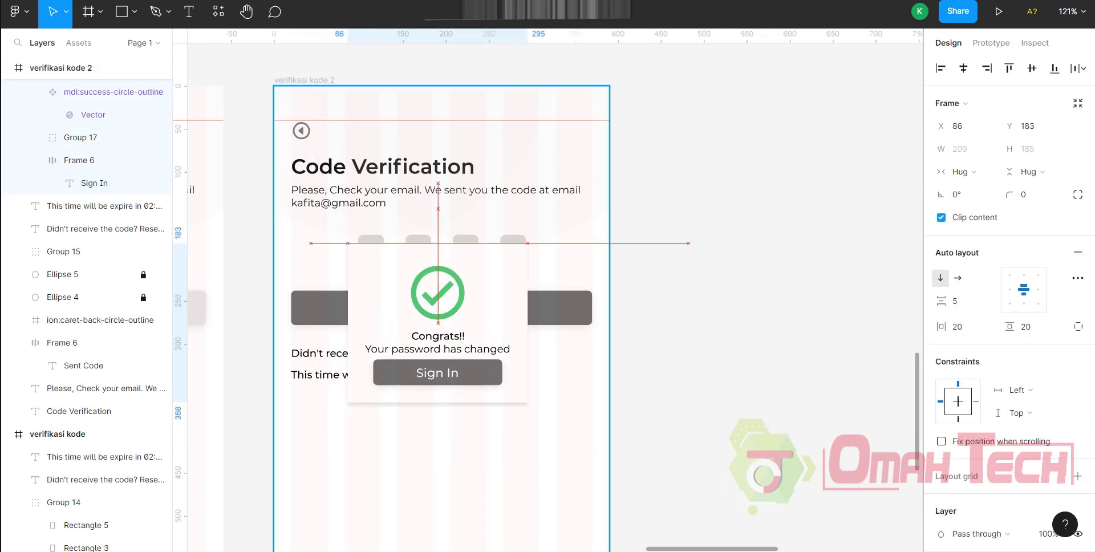
pyautogui.click(963, 68)
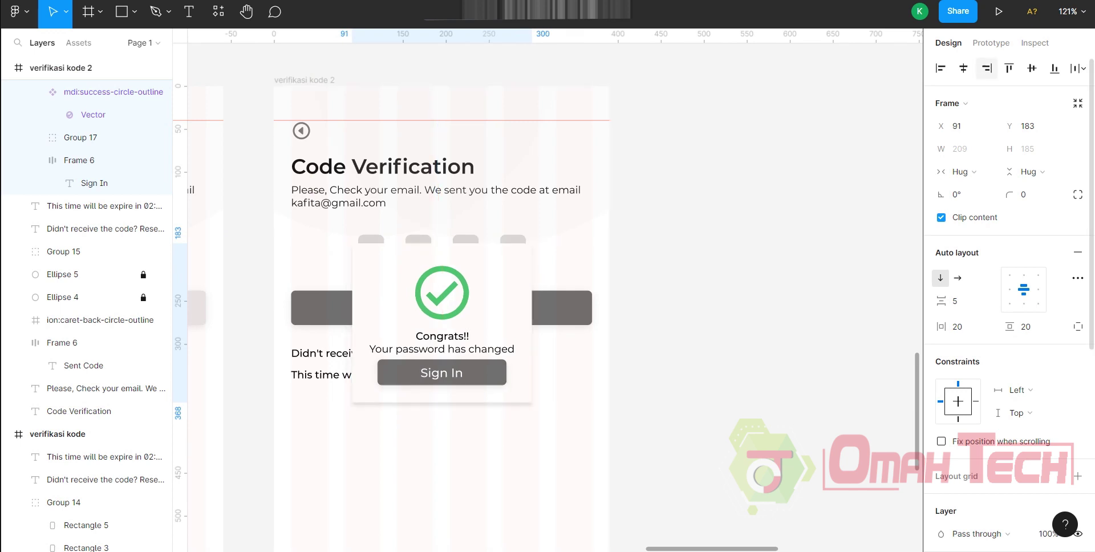
pyautogui.moveTo(442, 308); pyautogui.dragTo(442, 364)
# - Set the card to fix position when scrolling and move it back onto the canvas
pyautogui.scroll(-2, 442, 364)
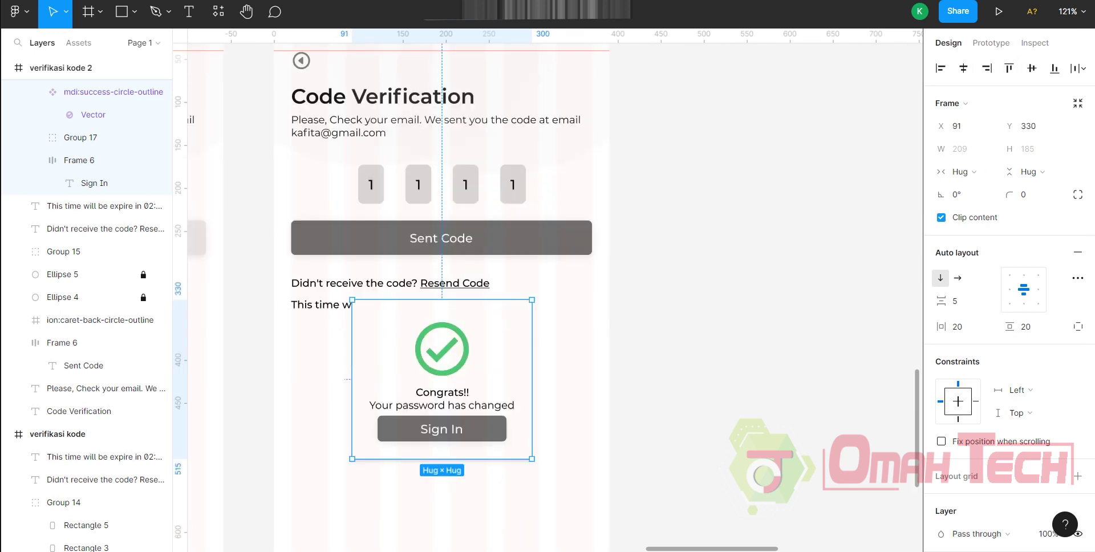
pyautogui.scroll(-4, 442, 343)
pyautogui.scroll(4, 442, 342)
pyautogui.scroll(2, 442, 342)
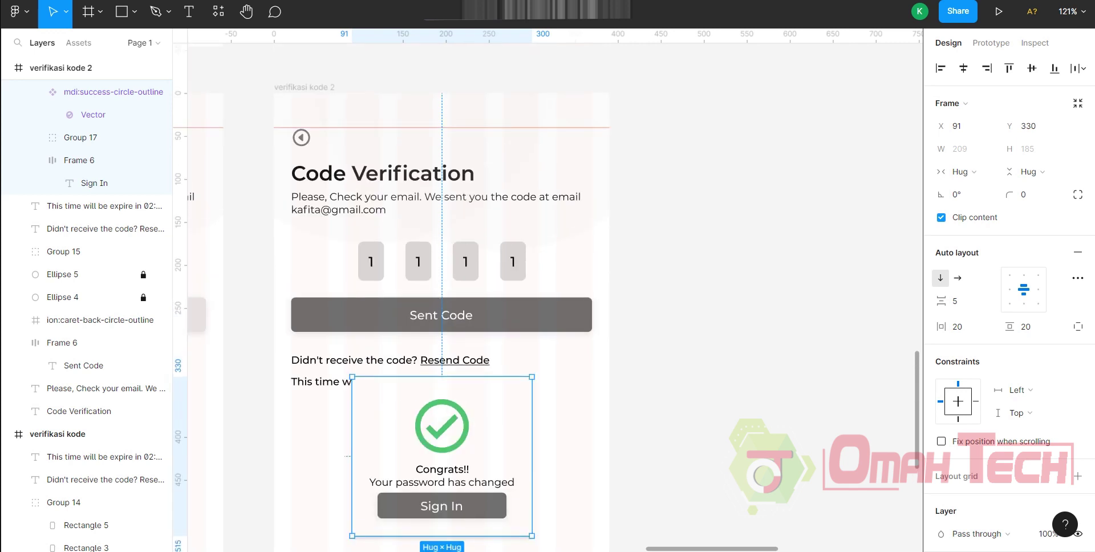
pyautogui.press('Escape')
pyautogui.press('Escape')
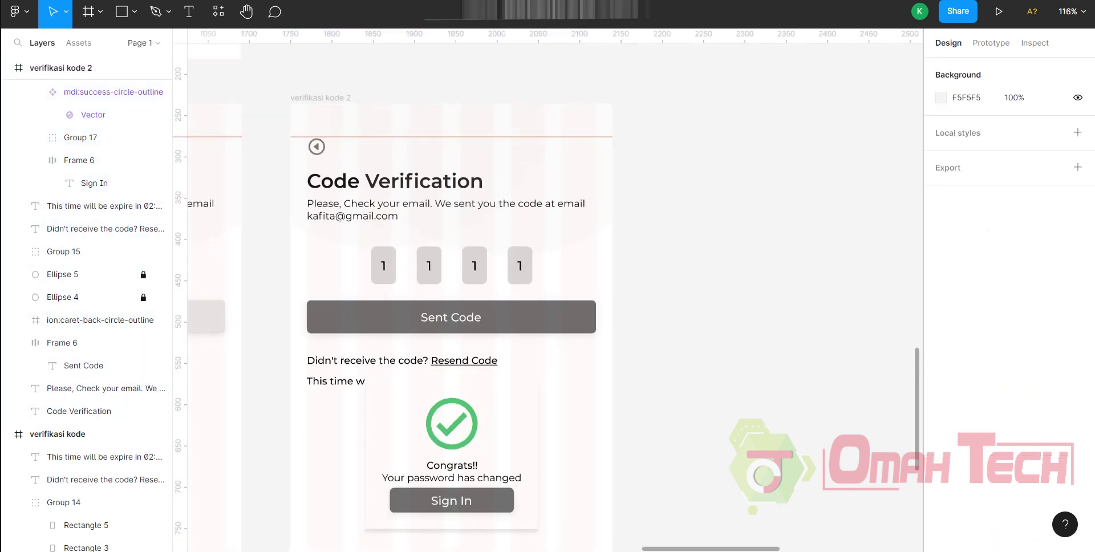
pyautogui.scroll(-3, 451, 285)
pyautogui.click(376, 297)
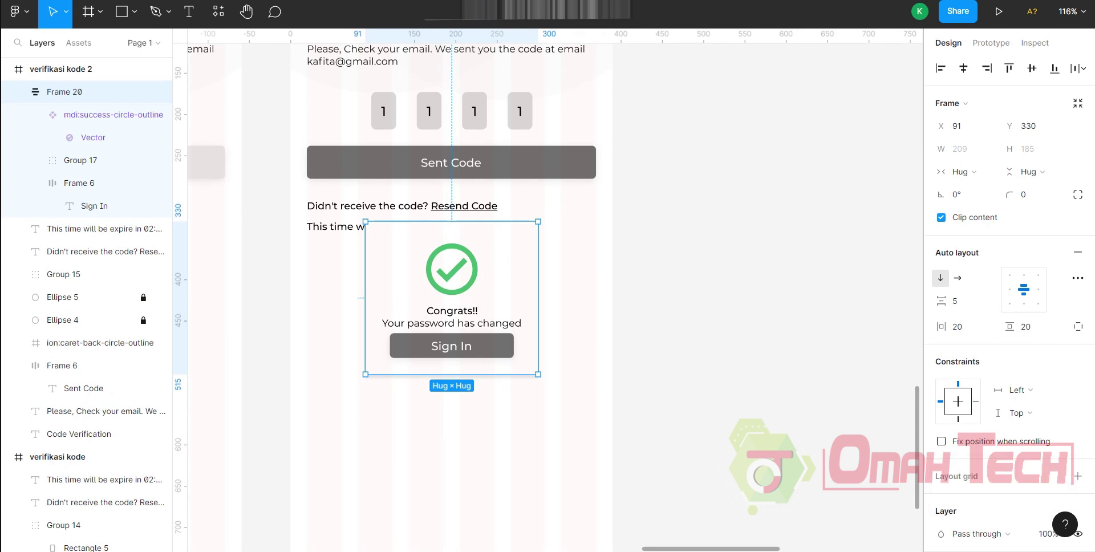
pyautogui.click(713, 285)
pyautogui.click(85, 92)
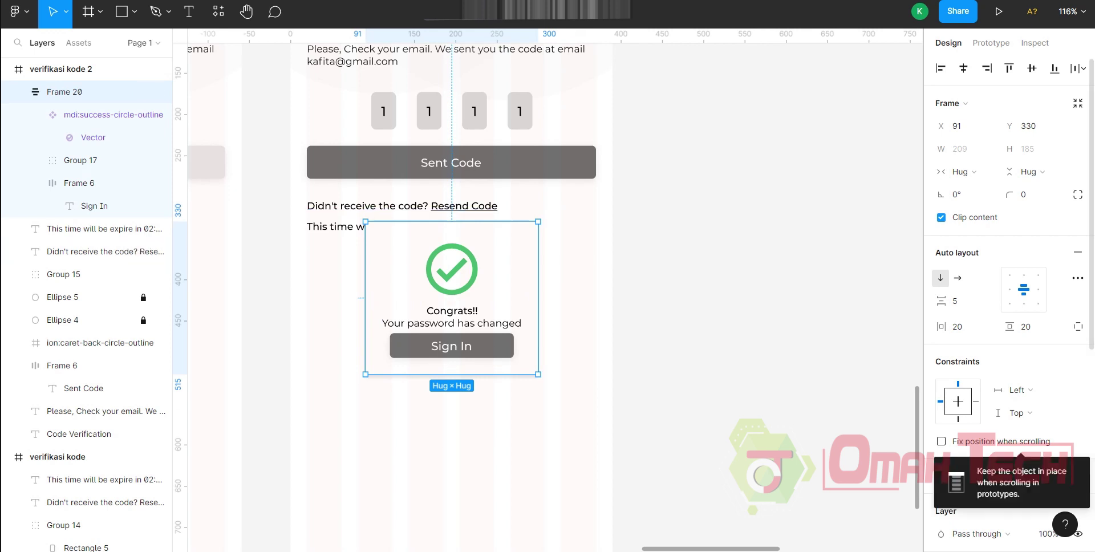
pyautogui.click(941, 441)
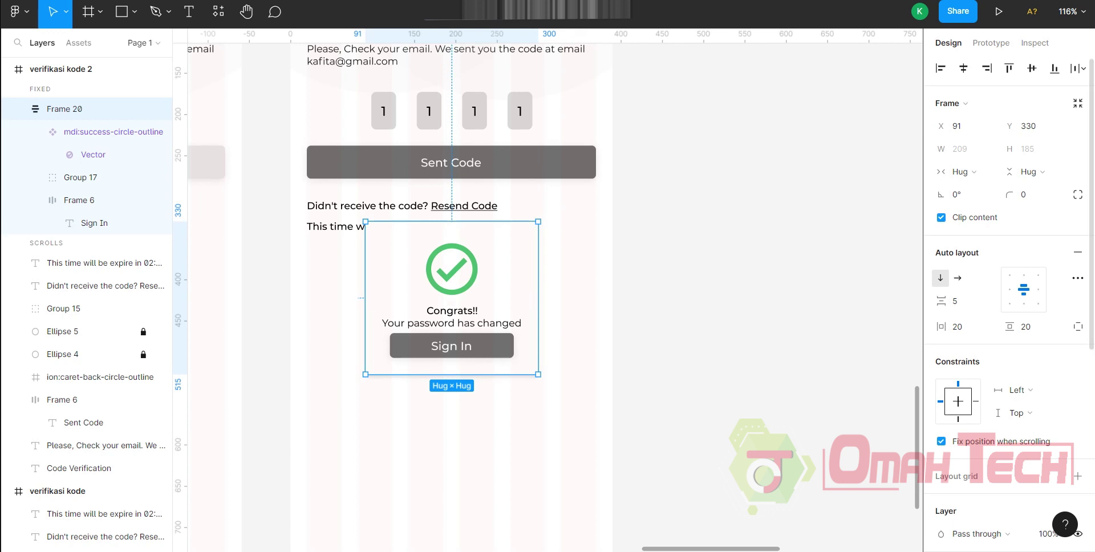
pyautogui.moveTo(452, 302); pyautogui.dragTo(782, 307)
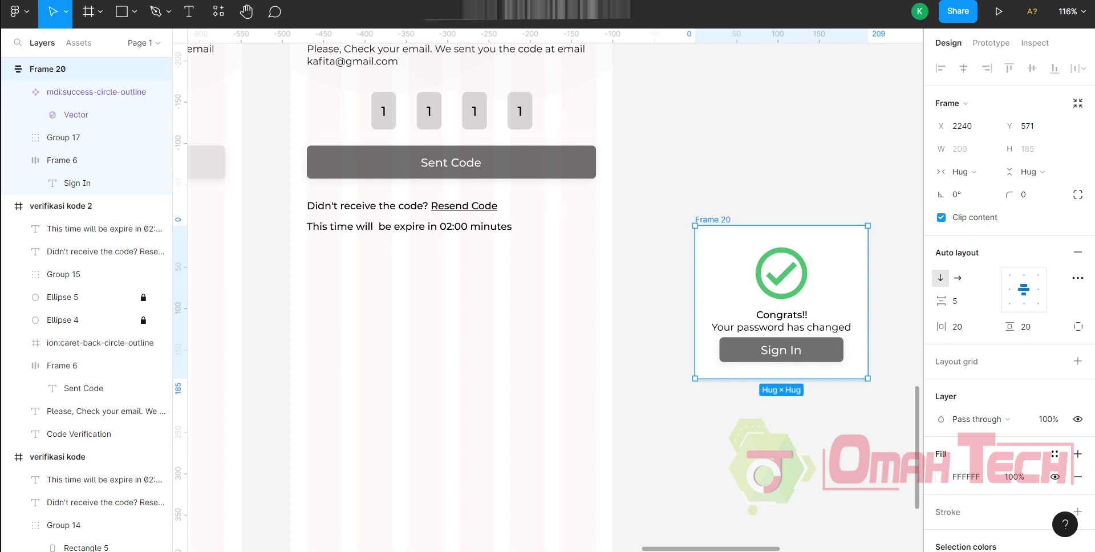
# - Link the Sent Code button to Frame 20 with an On click prototype interaction
pyautogui.click(69, 365)
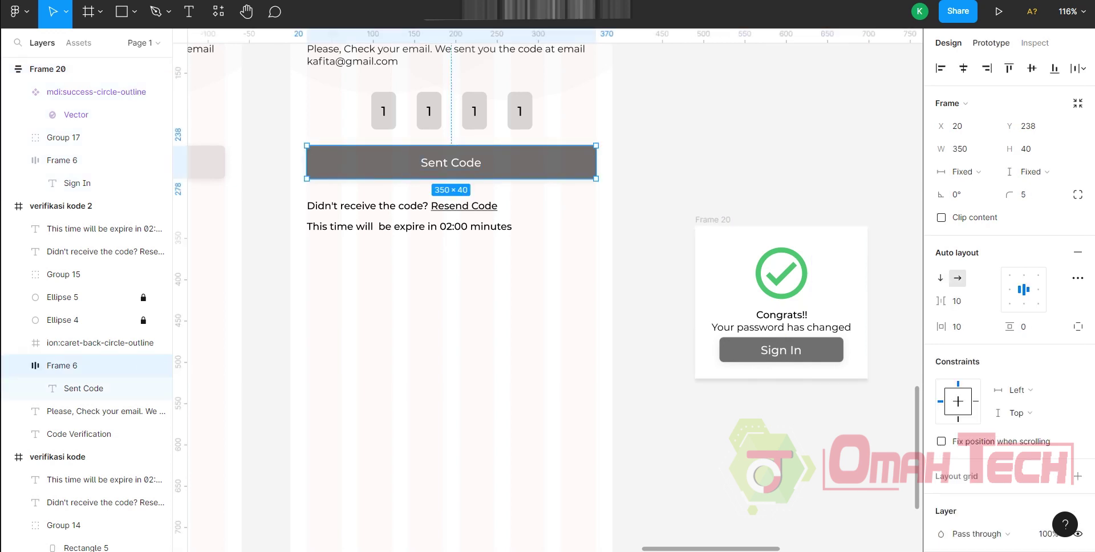
pyautogui.hotkey('shift', 'e')
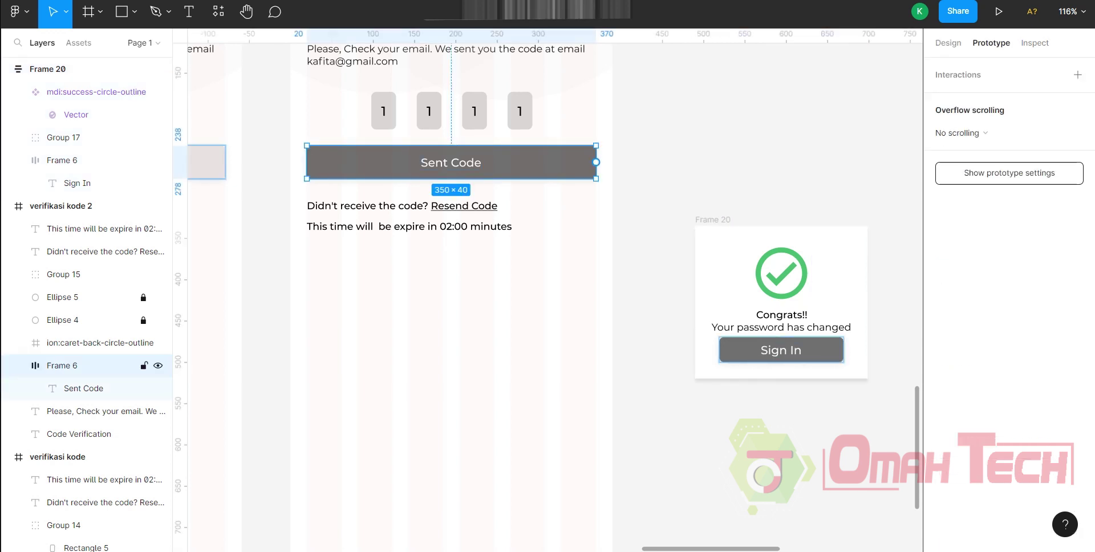
pyautogui.moveTo(596, 162); pyautogui.dragTo(679, 249)
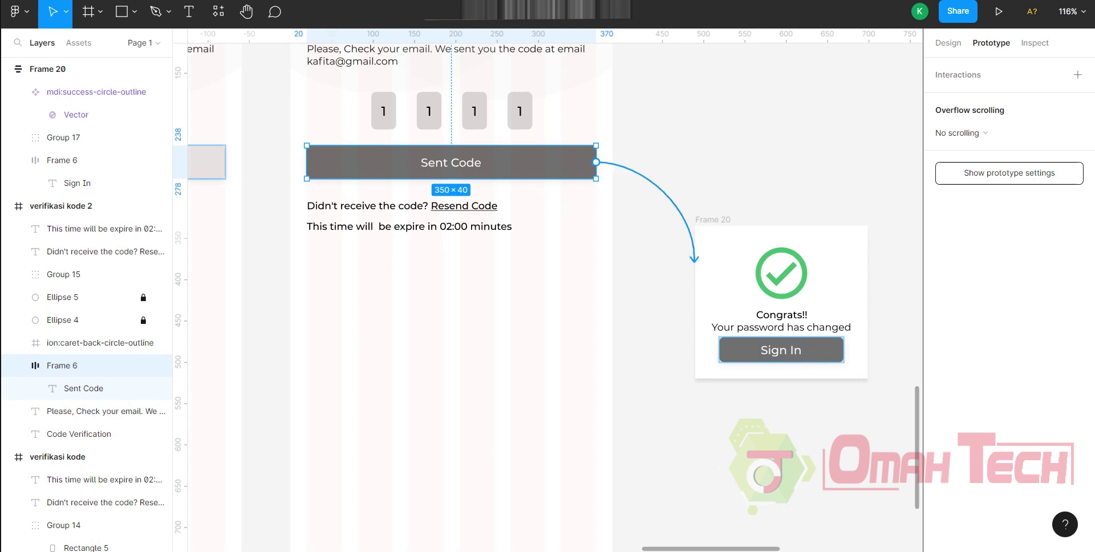
pyautogui.moveTo(679, 249); pyautogui.dragTo(731, 268)
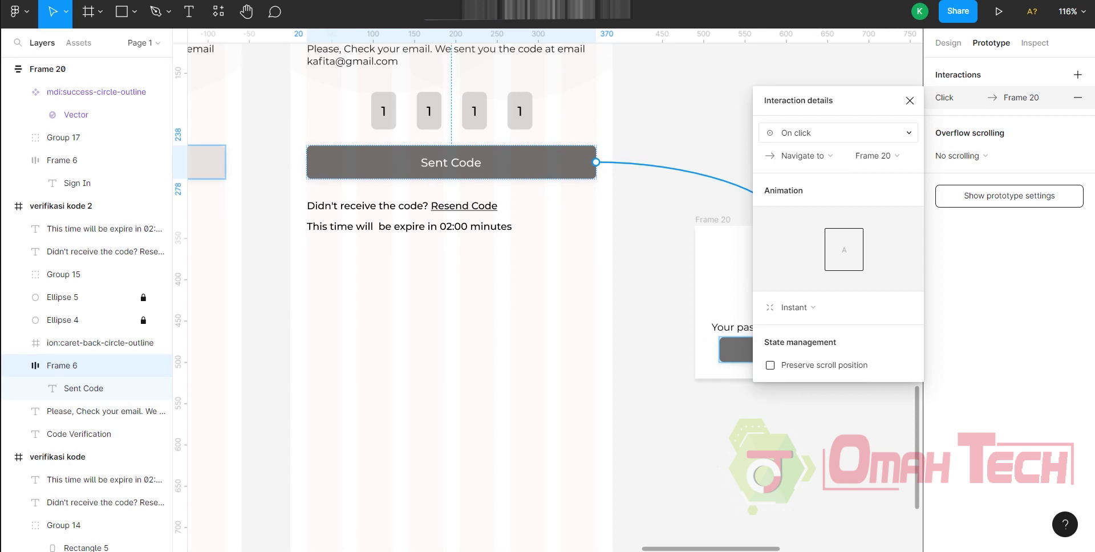
pyautogui.click(838, 132)
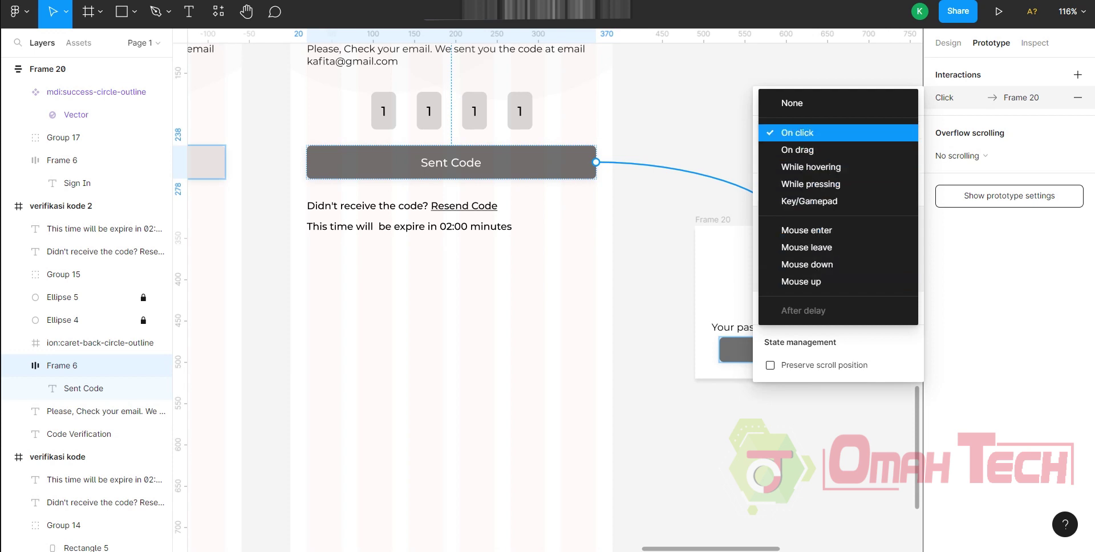
pyautogui.click(798, 132)
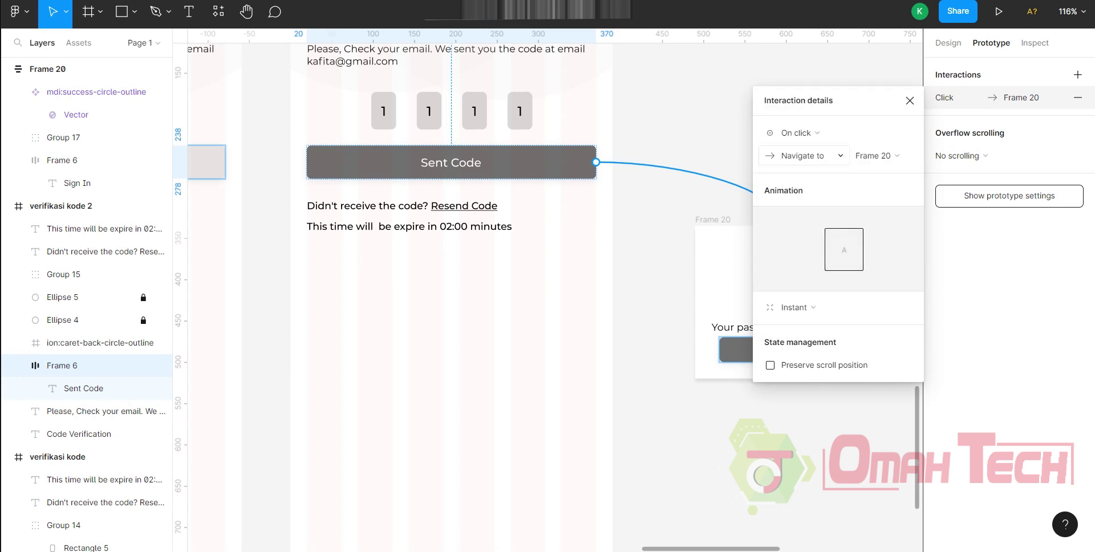
# - Make the interaction Open overlay, trying Manual position before settling on Centered
pyautogui.click(810, 156)
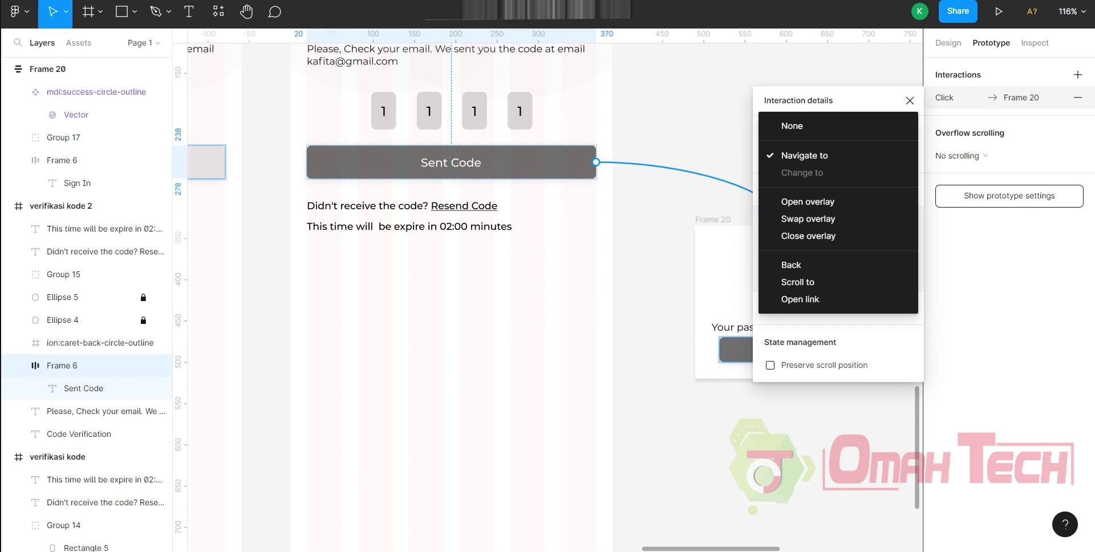
pyautogui.click(807, 202)
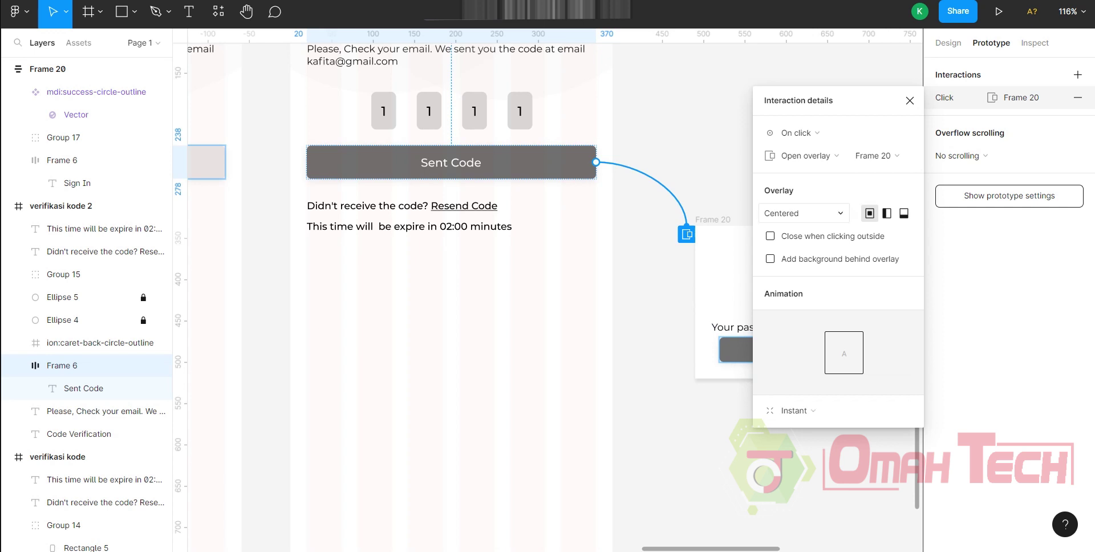
pyautogui.click(803, 213)
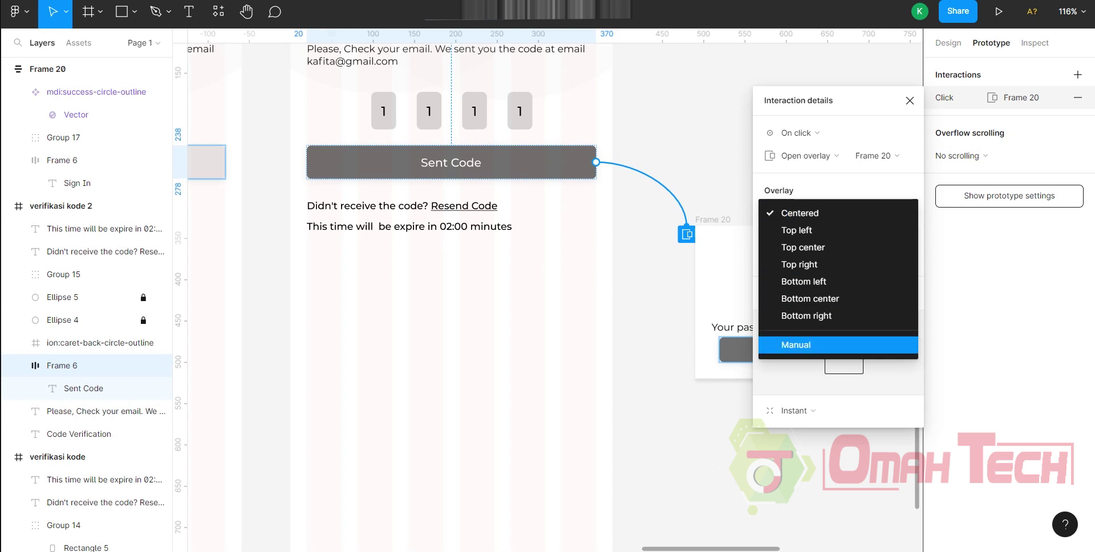
pyautogui.click(796, 345)
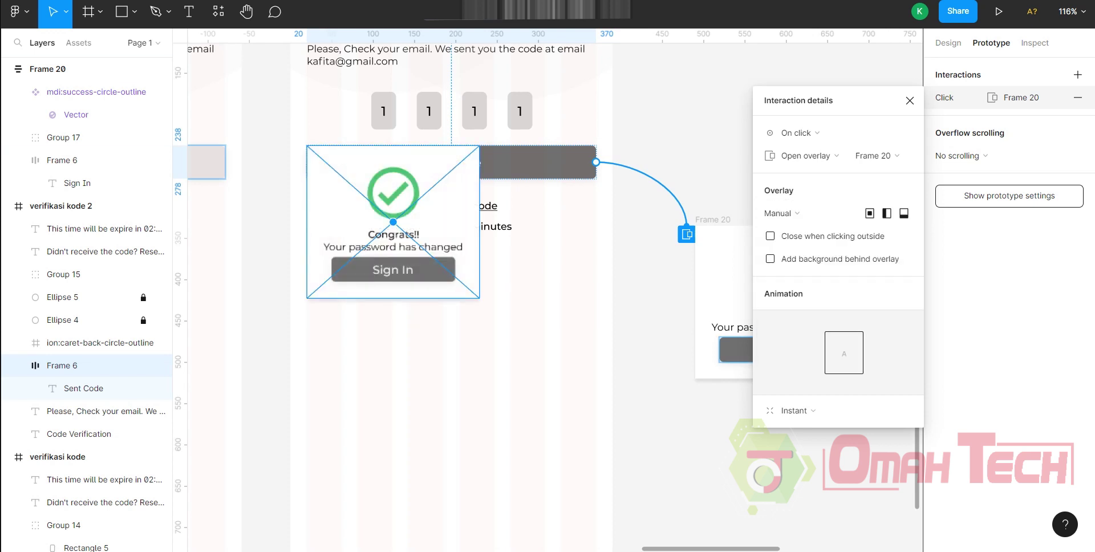
pyautogui.moveTo(437, 217); pyautogui.dragTo(444, 217)
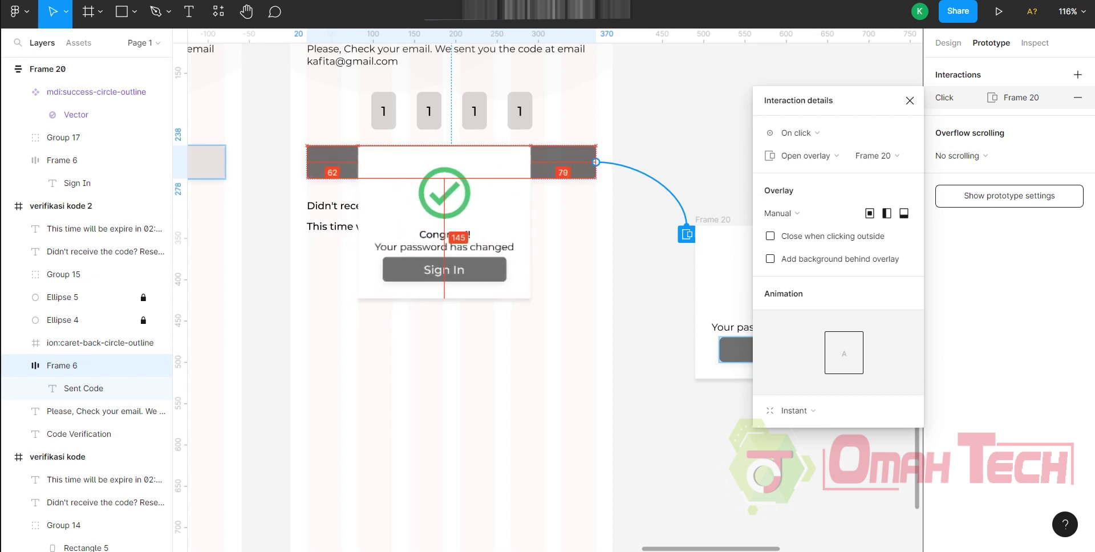
pyautogui.click(780, 214)
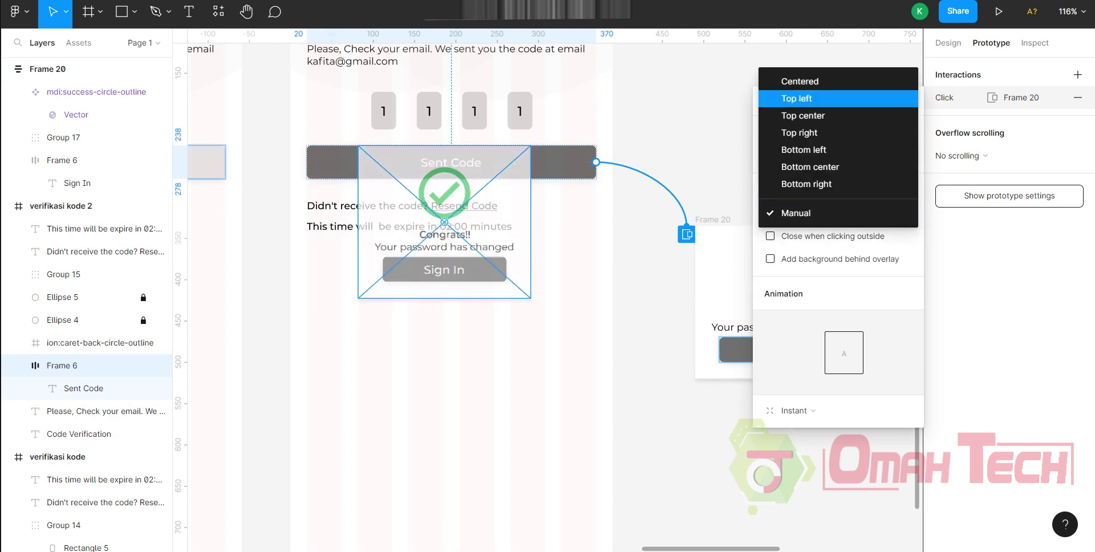
pyautogui.click(799, 81)
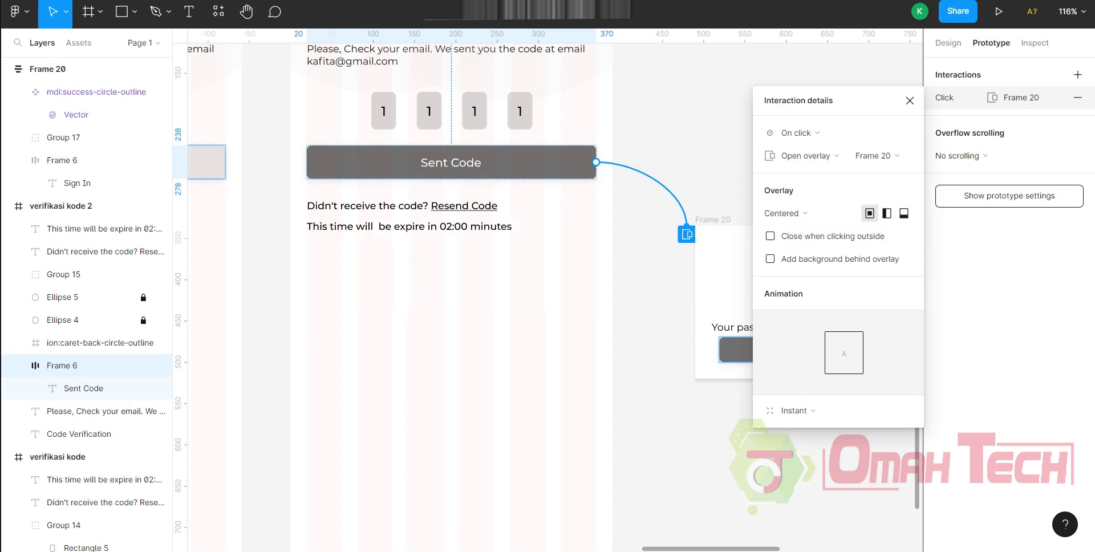
pyautogui.press('Escape')
pyautogui.scroll(-2, 497, 285)
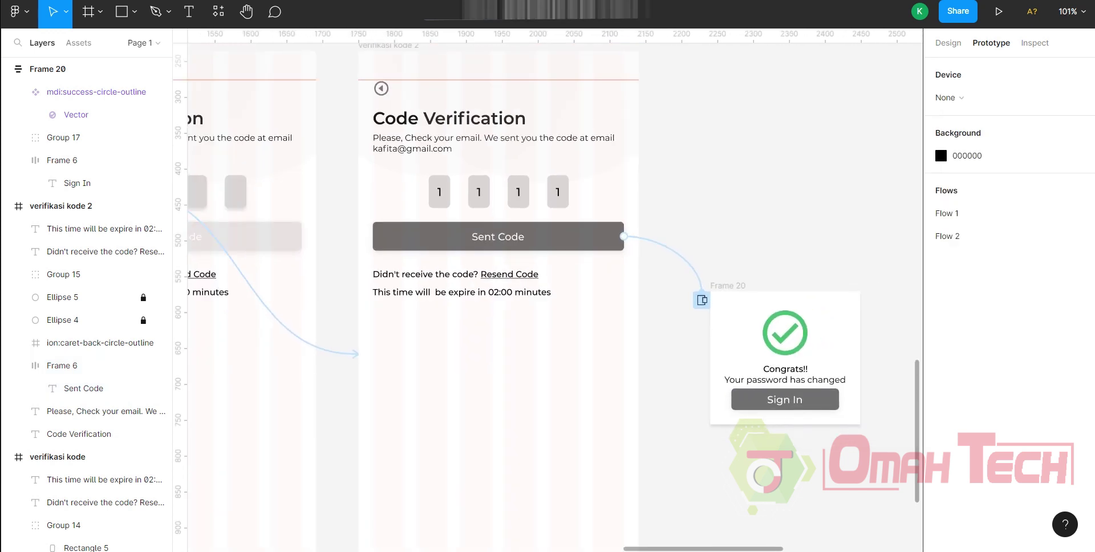
pyautogui.click(395, 45)
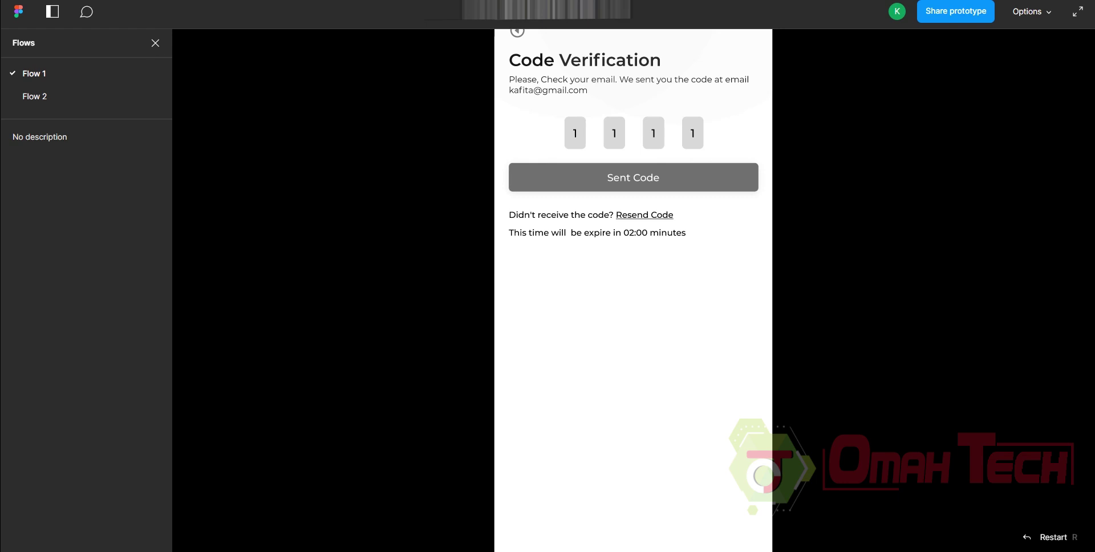
pyautogui.click(156, 43)
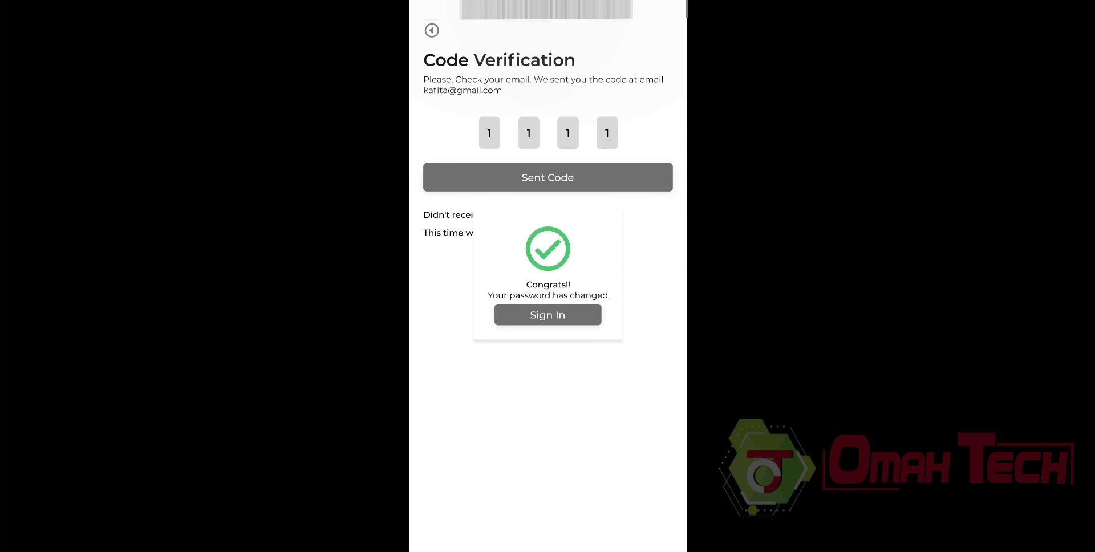
pyautogui.press('Escape')
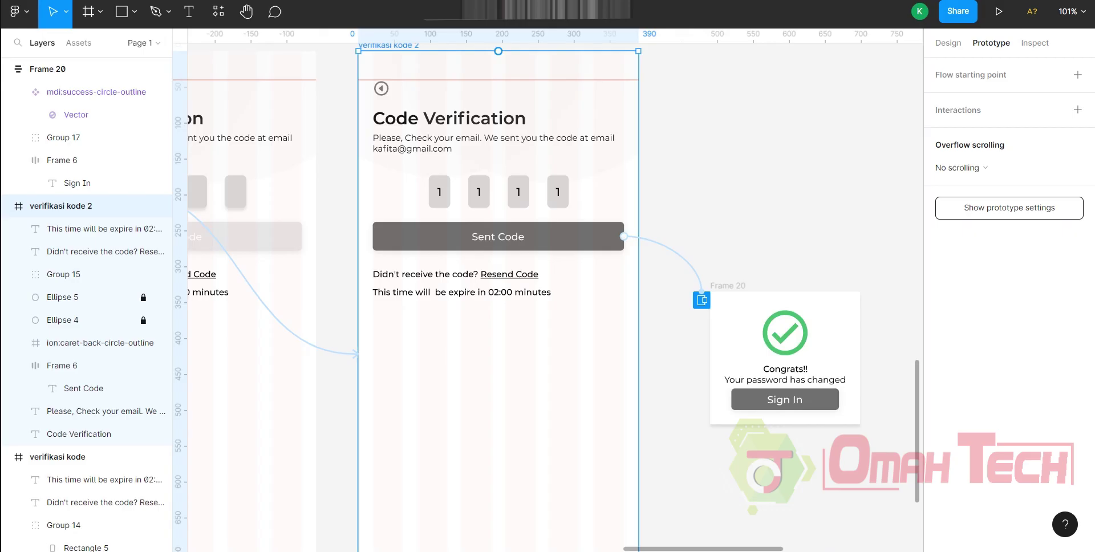
# - Set Frame 20's corner radius to 10 and launch the prototype preview
pyautogui.click(48, 69)
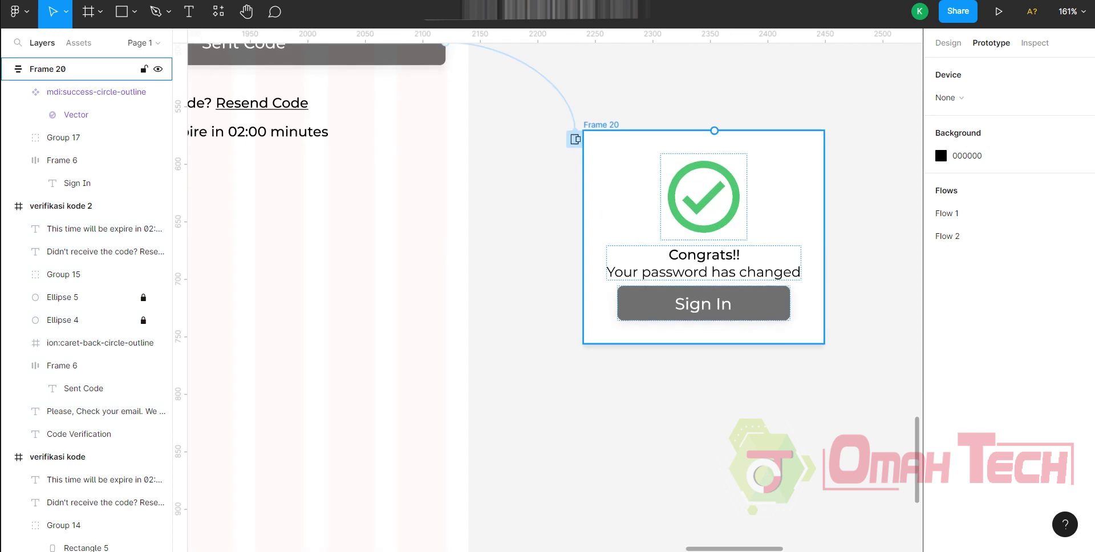
pyautogui.click(948, 43)
pyautogui.click(1027, 194)
pyautogui.write('10')
pyautogui.press('Return')
pyautogui.press('Escape')
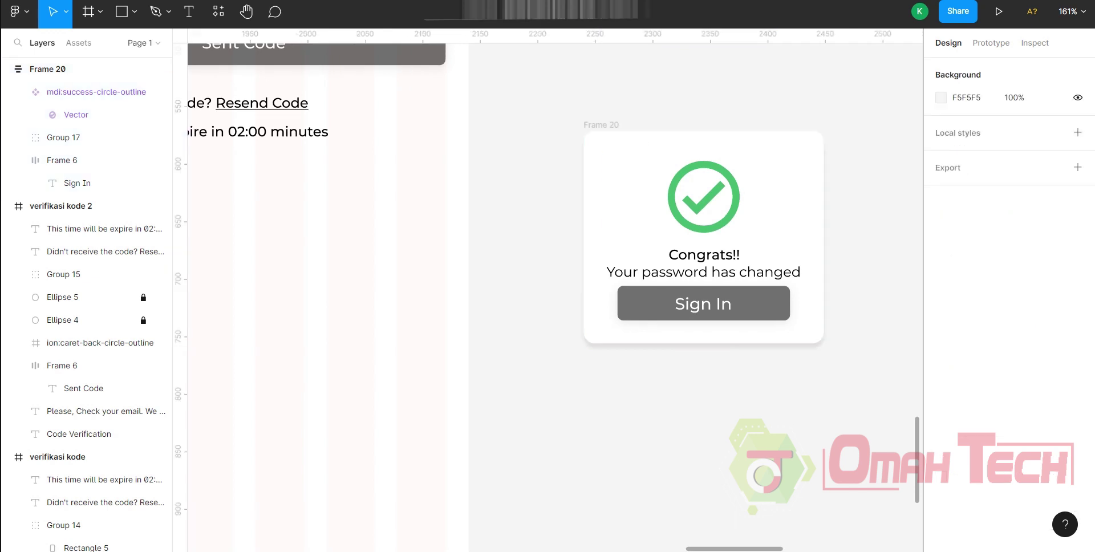
pyautogui.hotkey('ctrl', 'alt', 'Return')
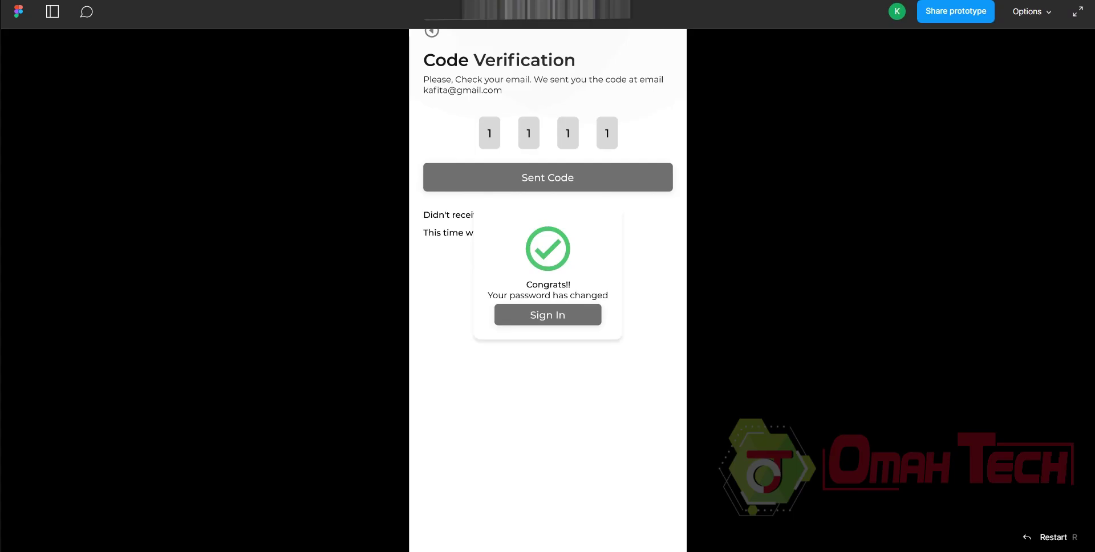
# - Preview Frame 20 with an 80% fill opacity, then undo it back to 100%
pyautogui.press('Escape')
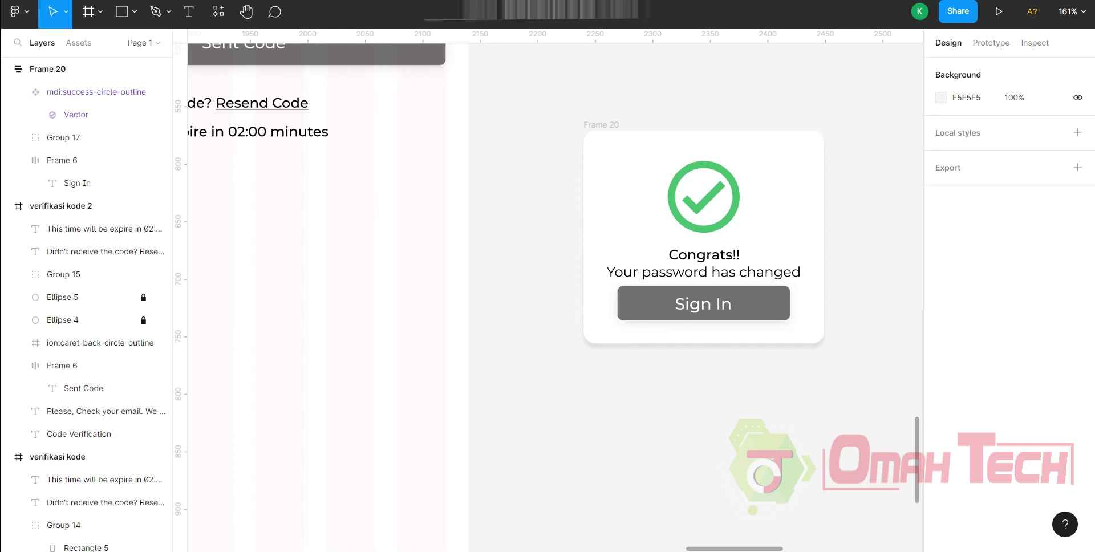
pyautogui.click(85, 68)
pyautogui.scroll(-3, 1010, 286)
pyautogui.scroll(-2, 1009, 285)
pyautogui.scroll(-2, 969, 262)
pyautogui.click(1014, 262)
pyautogui.write('80')
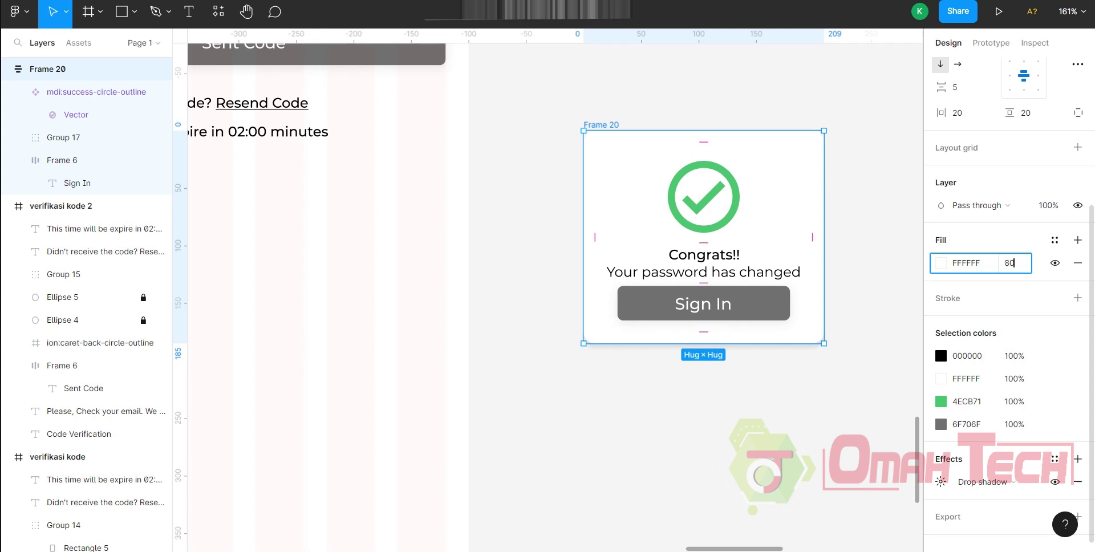
pyautogui.press('Return')
pyautogui.hotkey('ctrl', 'alt', 'Return')
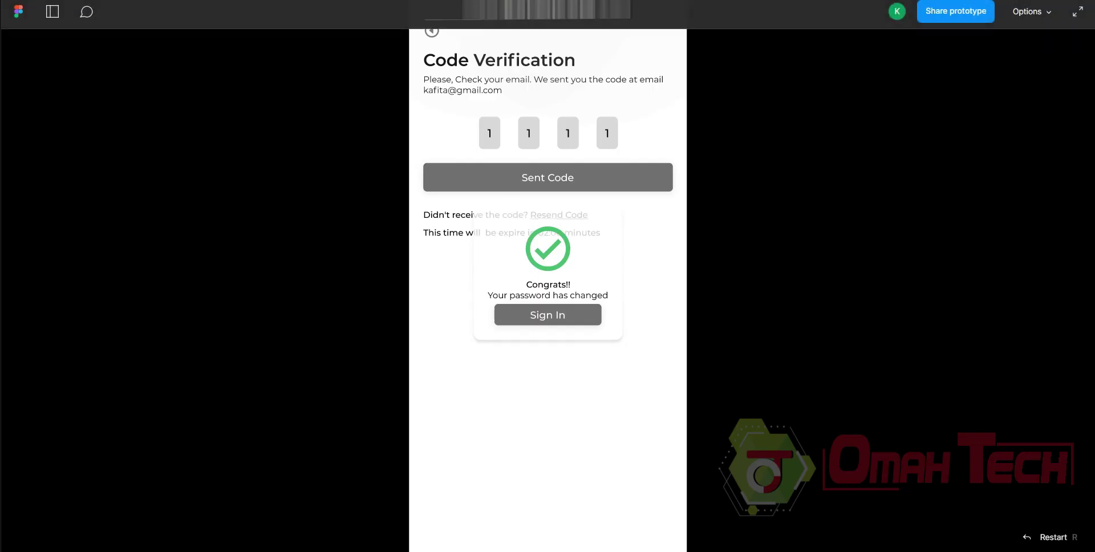
pyautogui.press('Escape')
pyautogui.hotkey('ctrl', 'z')
# - Try fills FFF8F8, FFFFFF and FFFAFA, settle on FDFDFD, and check it in the preview
pyautogui.click(941, 263)
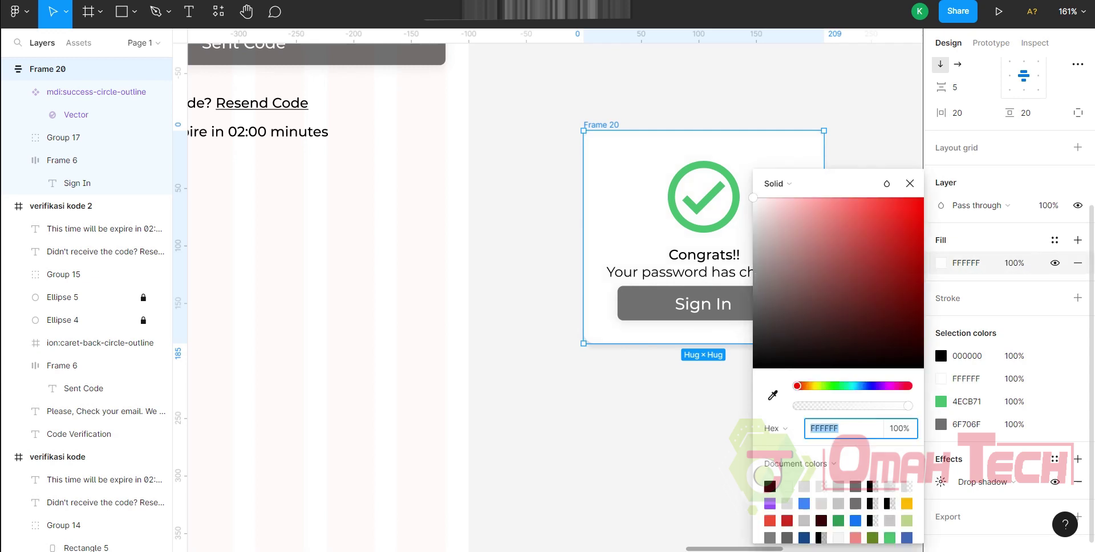
pyautogui.moveTo(753, 197); pyautogui.dragTo(753, 200)
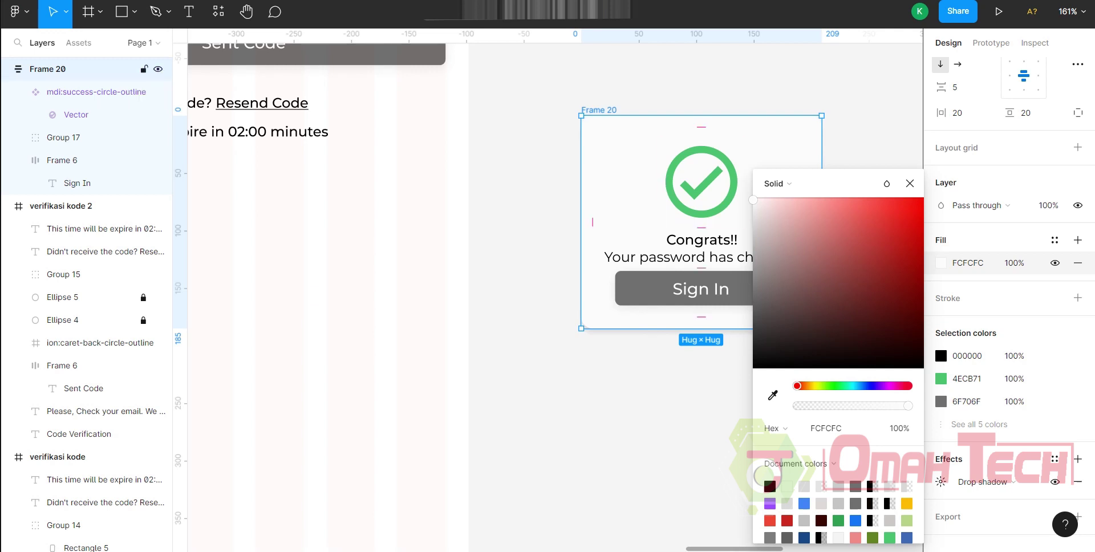
pyautogui.write('FFFFFF')
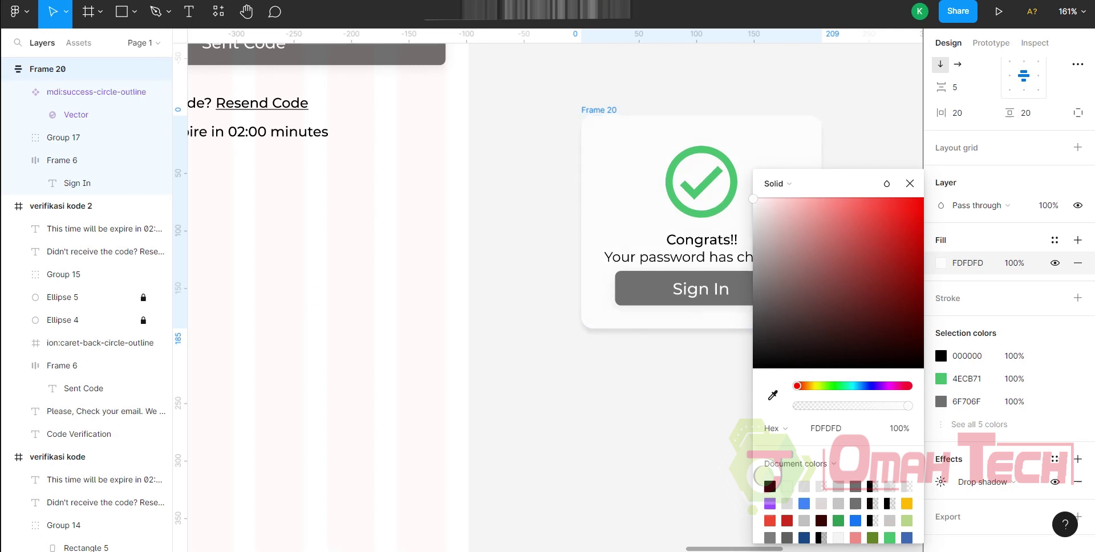
pyautogui.press('Return')
pyautogui.write('FFFAFA')
pyautogui.press('Return')
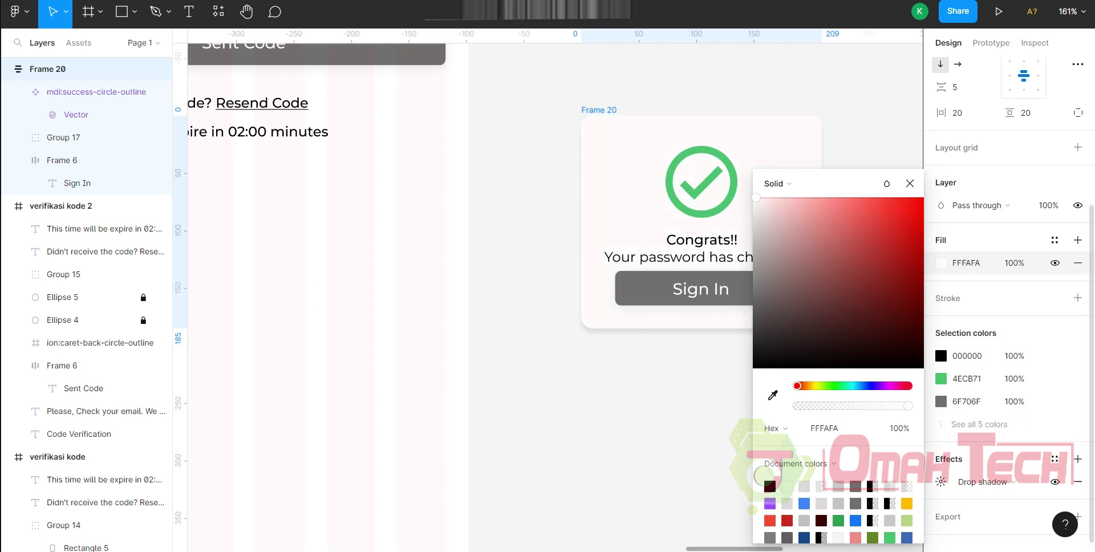
pyautogui.write('FDFDFD')
pyautogui.press('Return')
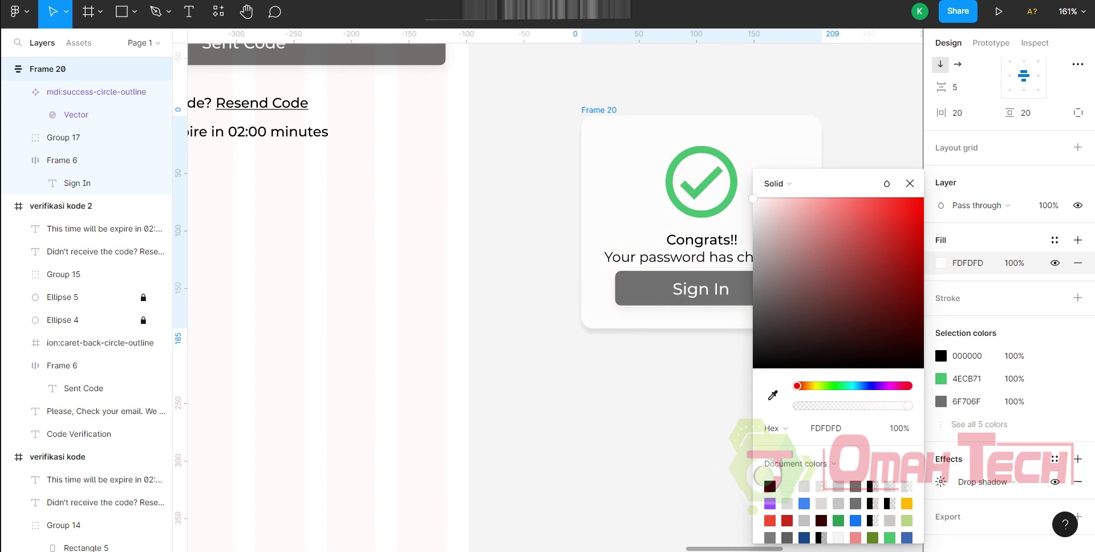
pyautogui.write('FFFFFF')
pyautogui.press('Return')
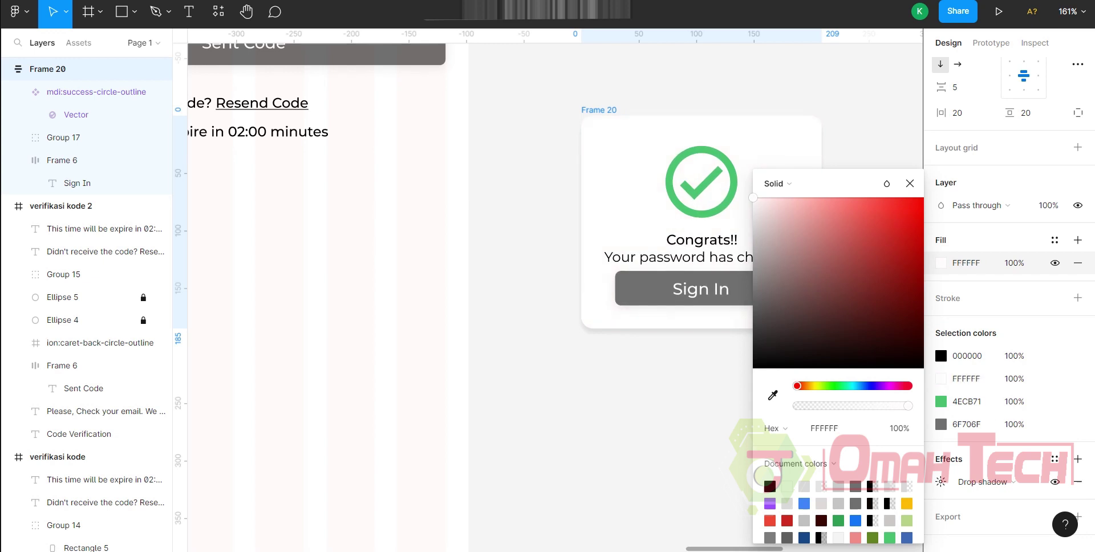
pyautogui.hotkey('ctrl', 'z')
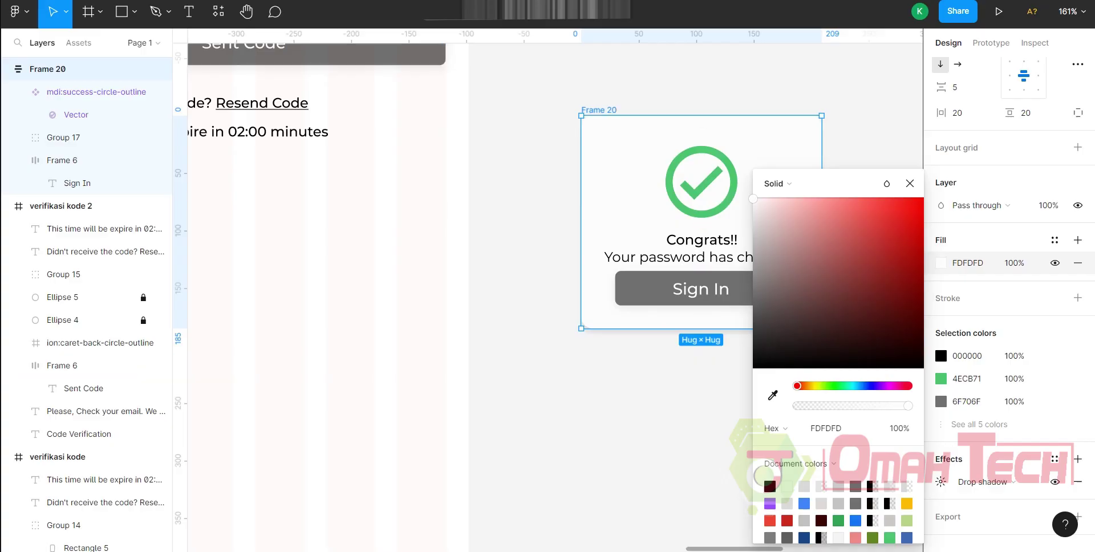
pyautogui.hotkey('ctrl', 'alt', 'Return')
pyautogui.press('Escape')
pyautogui.press('Escape')
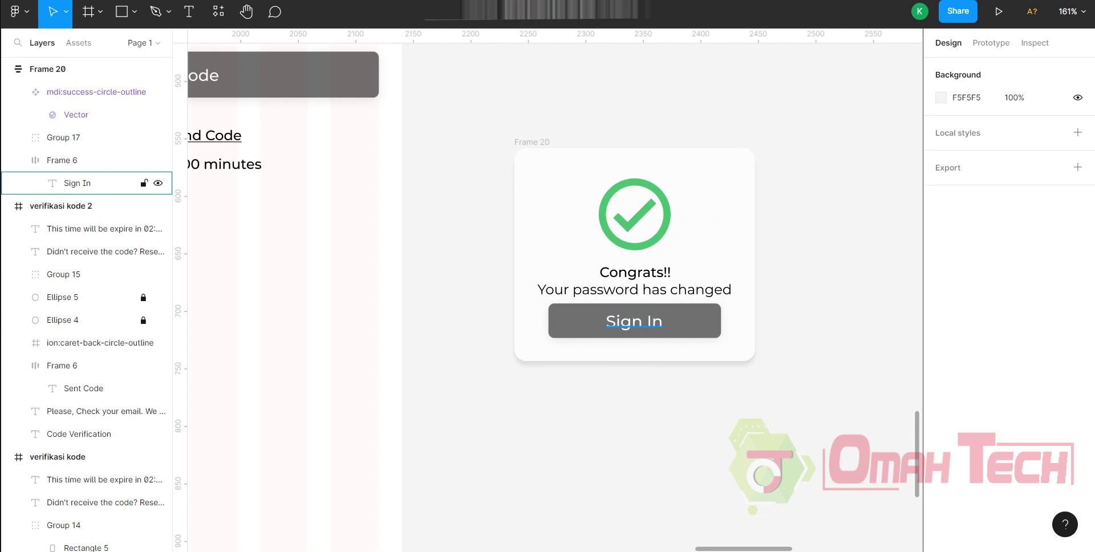
# - Shrink the Sign In label to font size 12 and preview the prototype
pyautogui.click(77, 183)
pyautogui.click(1063, 310)
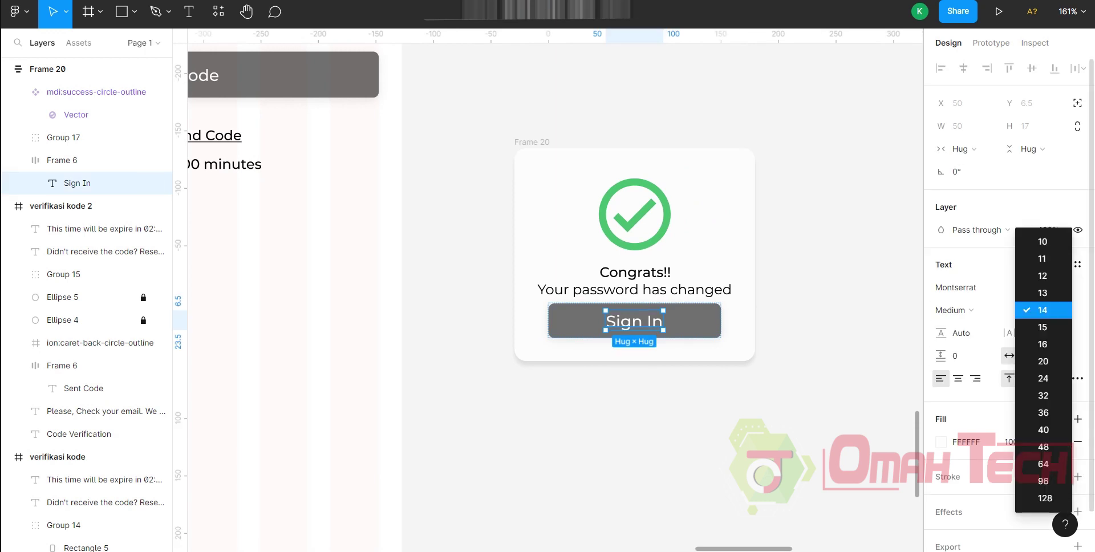
pyautogui.click(1038, 276)
pyautogui.press('Escape')
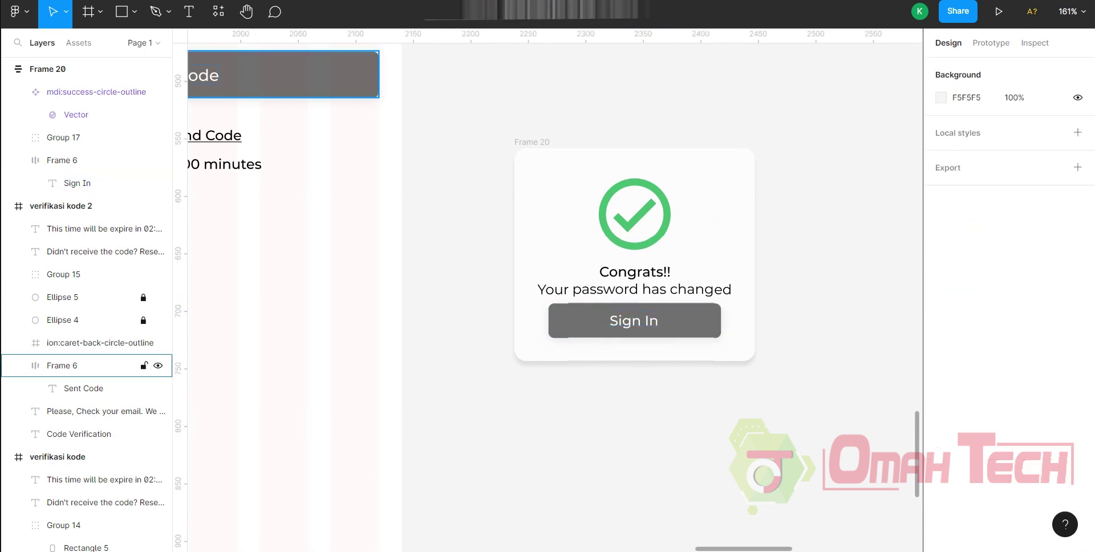
pyautogui.hotkey('ctrl', 'alt', 'Return')
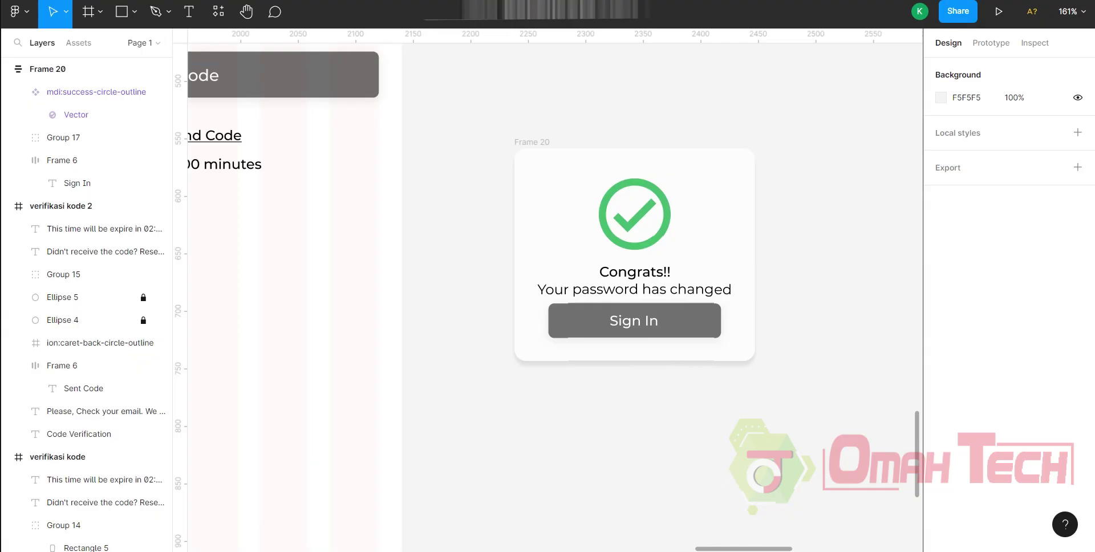
# - Zoom out to about 70% so the verification frames show beside Frame 20
pyautogui.scroll(-2, 858, 326)
pyautogui.scroll(-3, 857, 326)
pyautogui.scroll(-2, 858, 326)
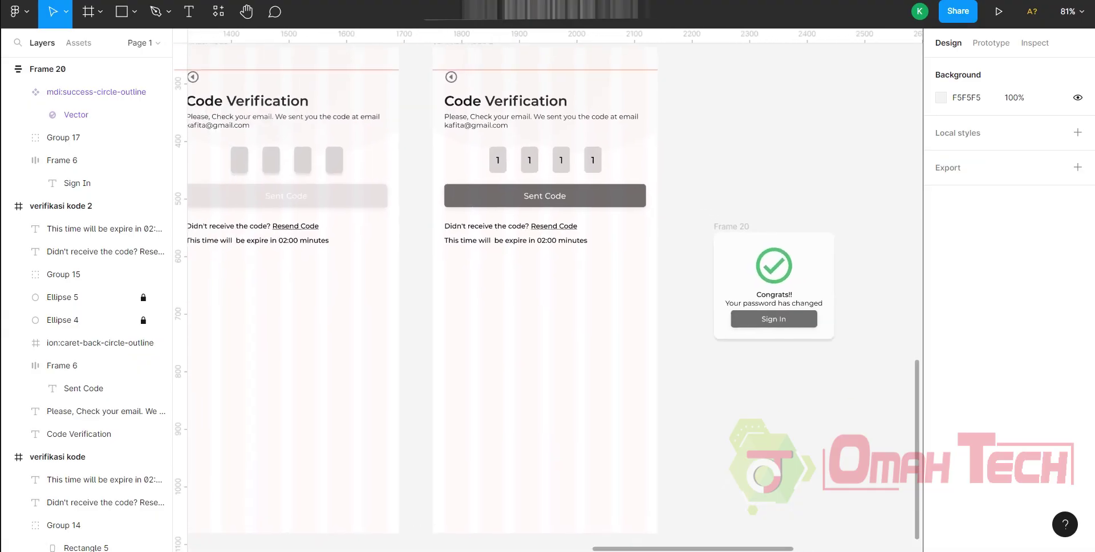
pyautogui.scroll(-1, 858, 326)
pyautogui.hscroll(-2, 535, 291)
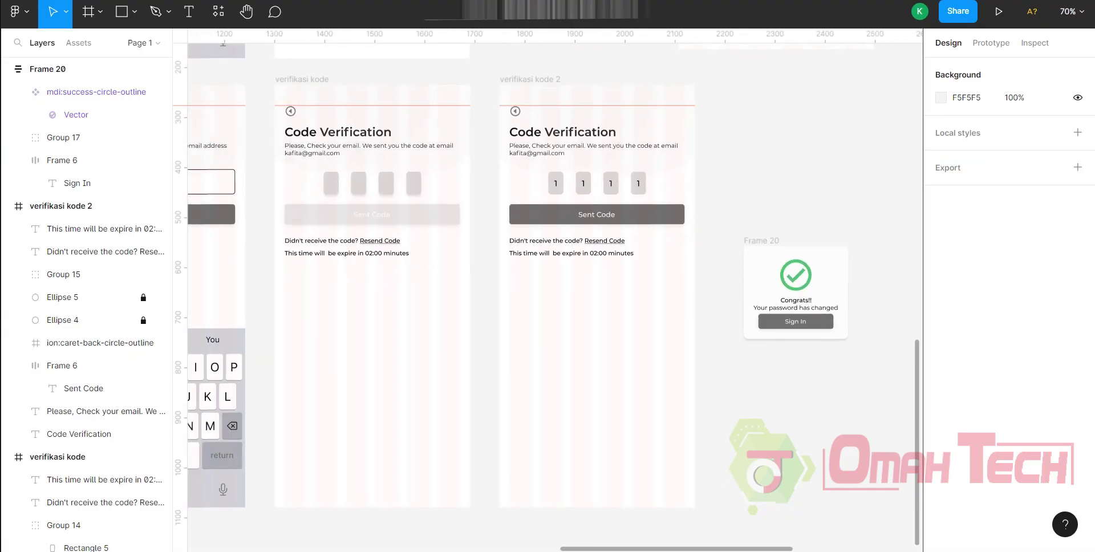
# - Connect the Congrats card's Sign In button to the Login frame (On click → Navigate to)
pyautogui.click(63, 161)
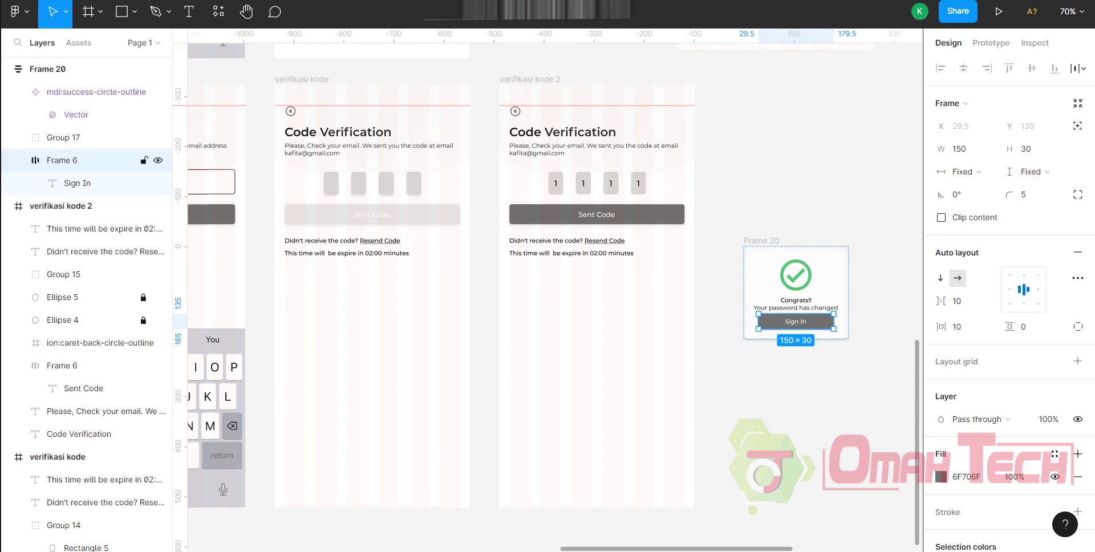
pyautogui.click(991, 42)
pyautogui.hscroll(-5, 548, 285)
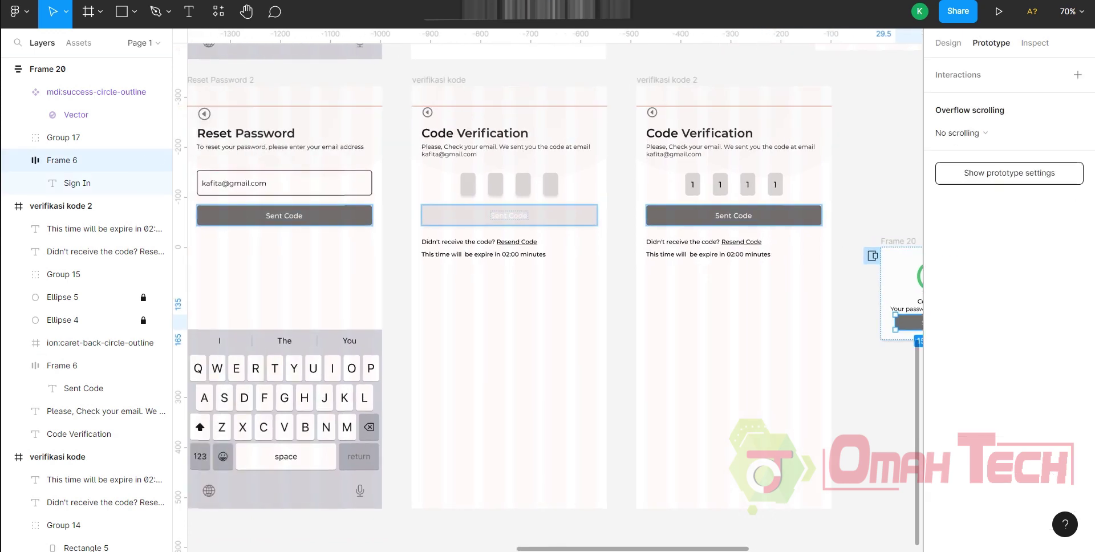
pyautogui.scroll(2, 548, 285)
pyautogui.moveTo(818, 355); pyautogui.dragTo(673, 302)
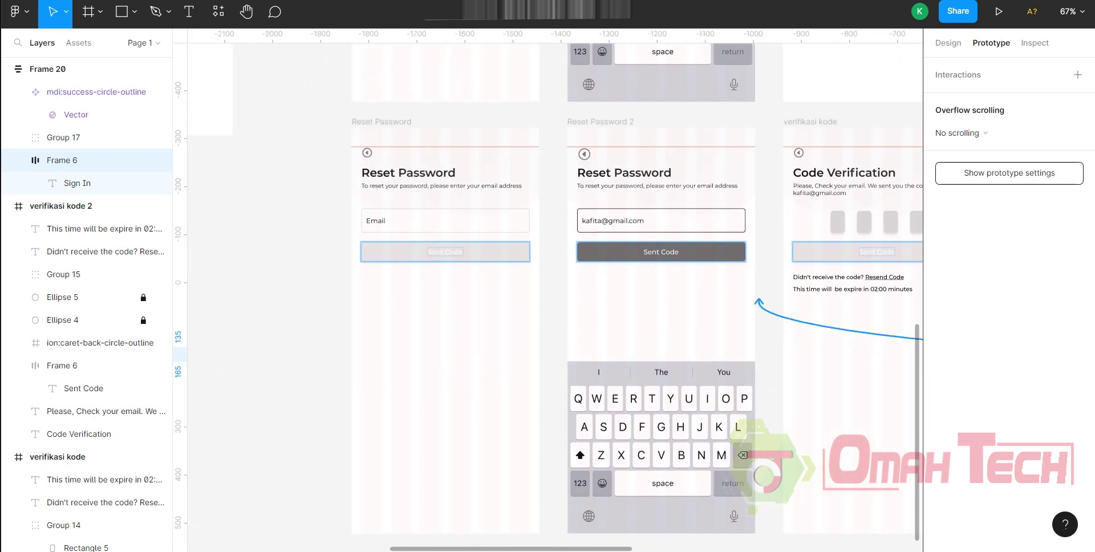
pyautogui.moveTo(758, 301)
pyautogui.mouseDown()
pyautogui.moveTo(877, 484)
pyautogui.moveTo(445, 484)
pyautogui.mouseUp()
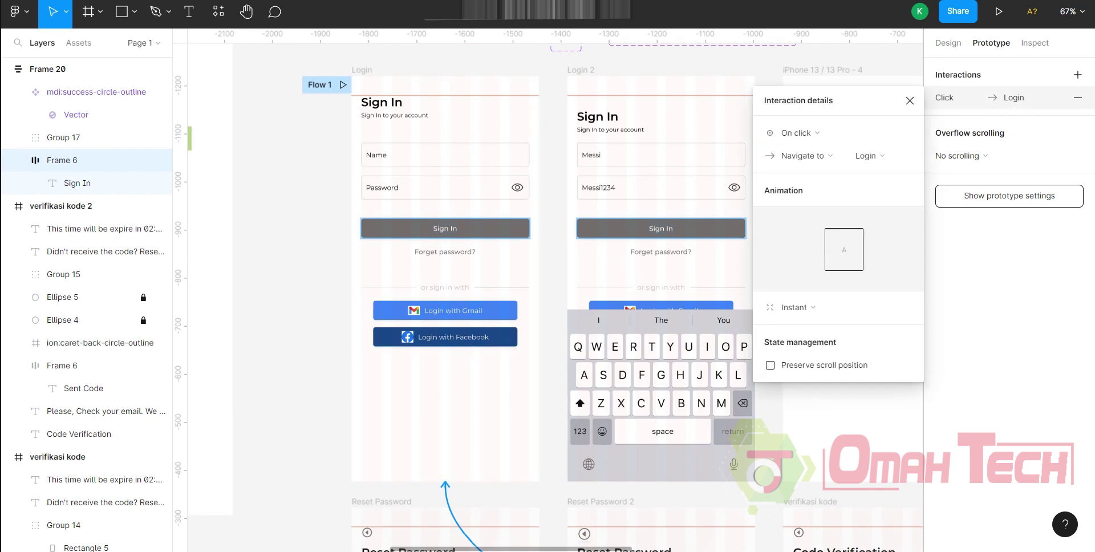
pyautogui.click(948, 43)
# - Replace the Login screen's Name placeholder text with 'Email or id'
pyautogui.scroll(5, 434, 140)
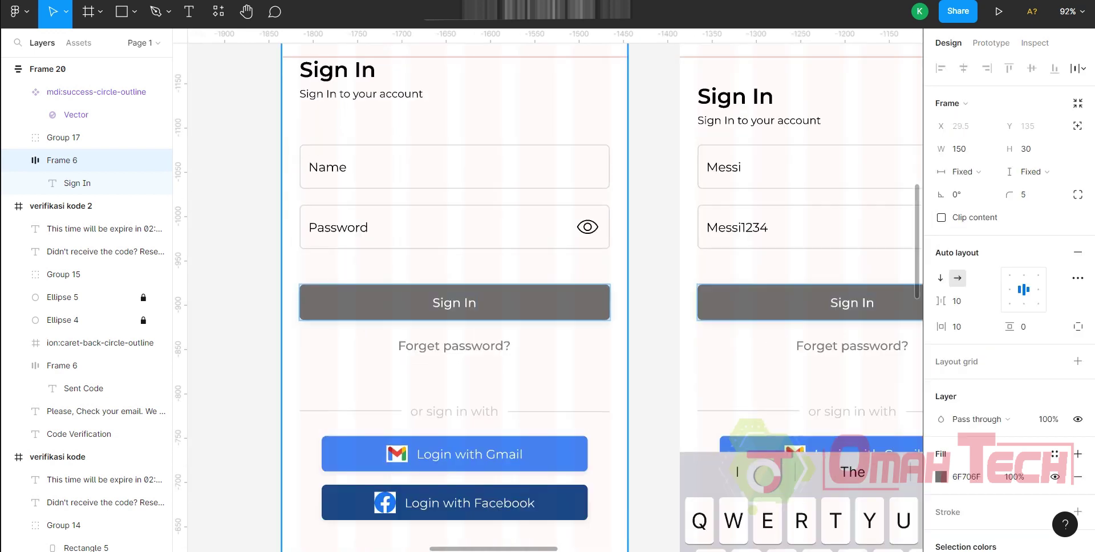
pyautogui.doubleClick(328, 166)
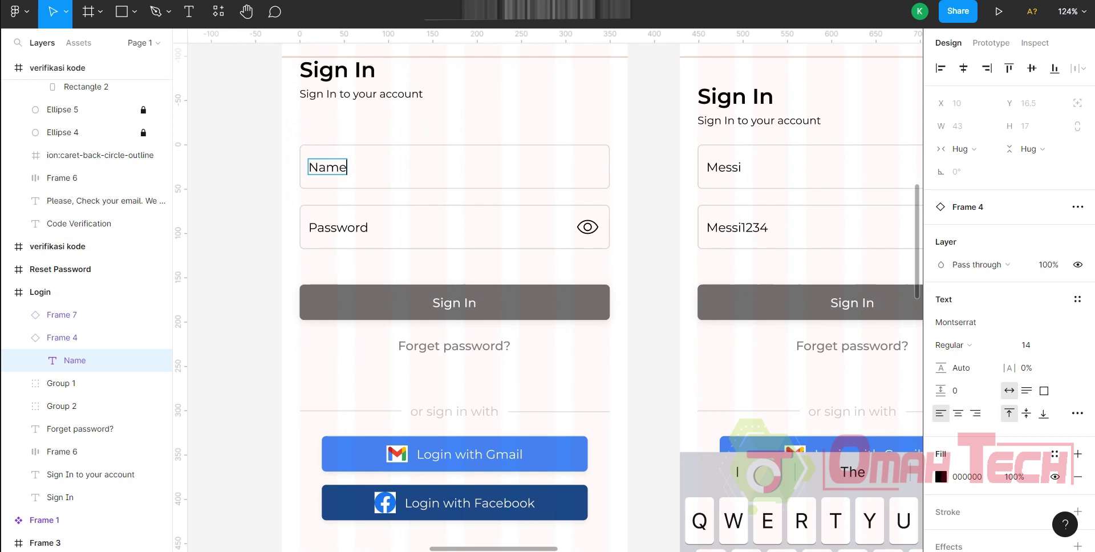
pyautogui.press('BackSpace')
pyautogui.write('Email or id')
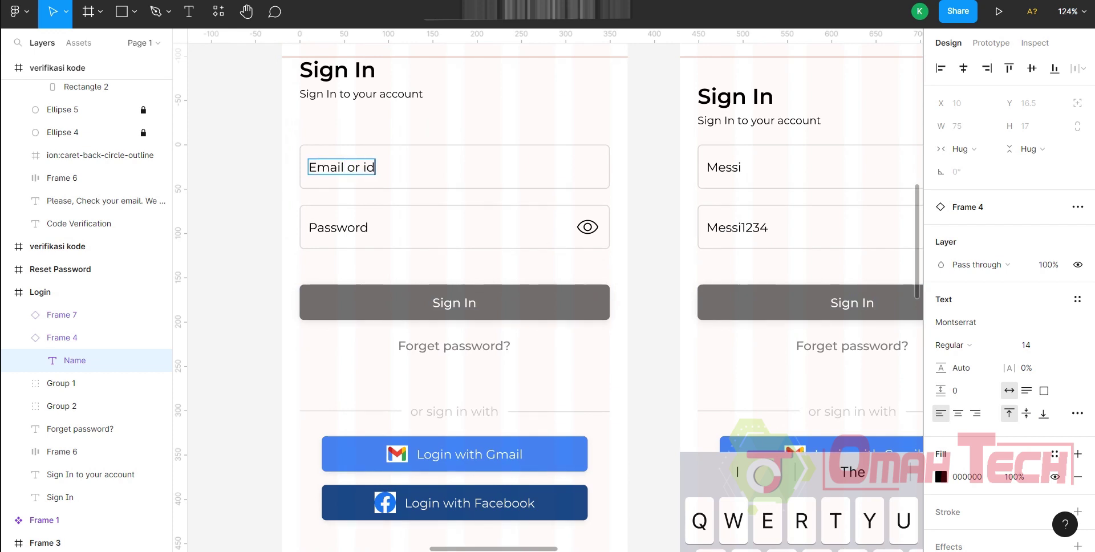
pyautogui.press('Escape')
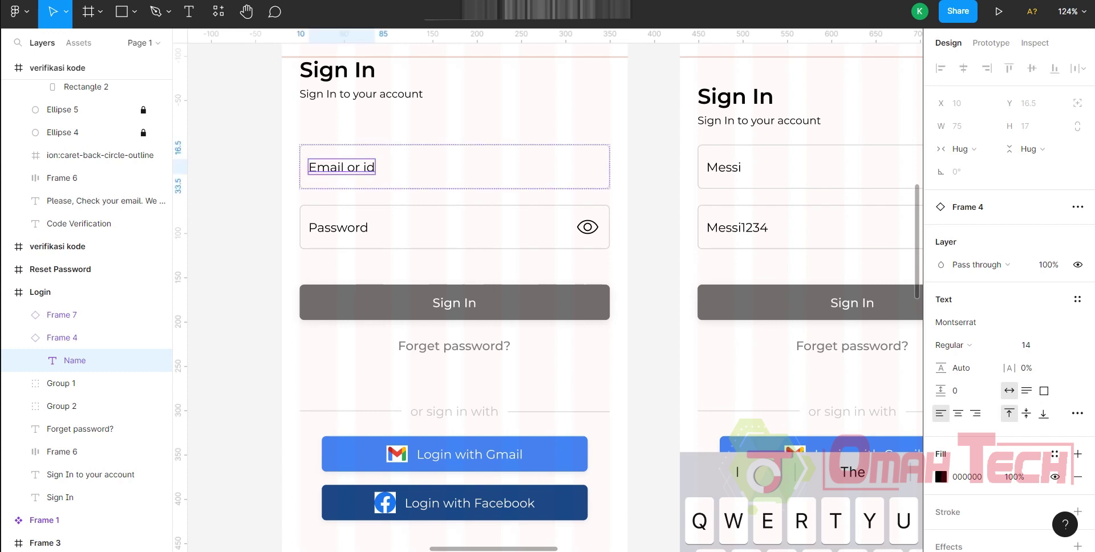
pyautogui.press('Escape')
# - Zoom out the canvas to view the screens together
pyautogui.scroll(-3, 466, 437)
pyautogui.scroll(-2, 456, 468)
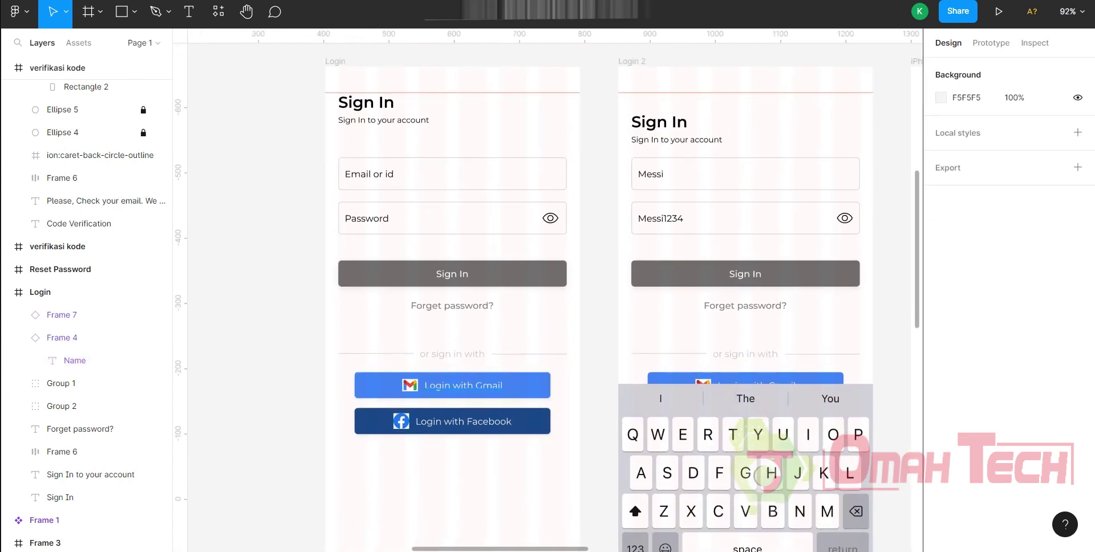
pyautogui.scroll(-1, 456, 468)
pyautogui.scroll(-2, 547, 285)
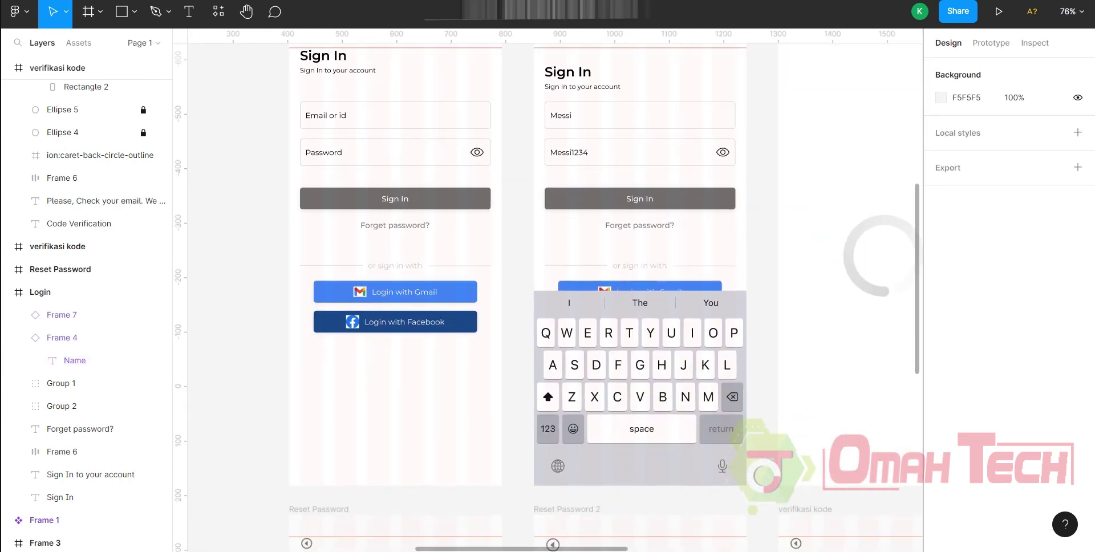
pyautogui.scroll(-1, 630, 422)
pyautogui.click(631, 422)
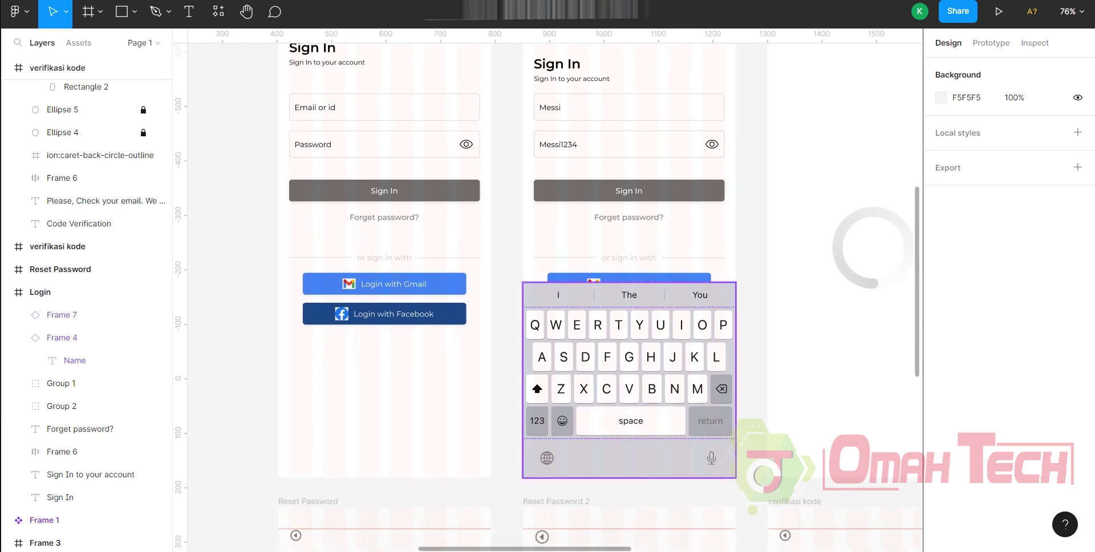
pyautogui.scroll(-2, 548, 285)
pyautogui.scroll(-2, 547, 286)
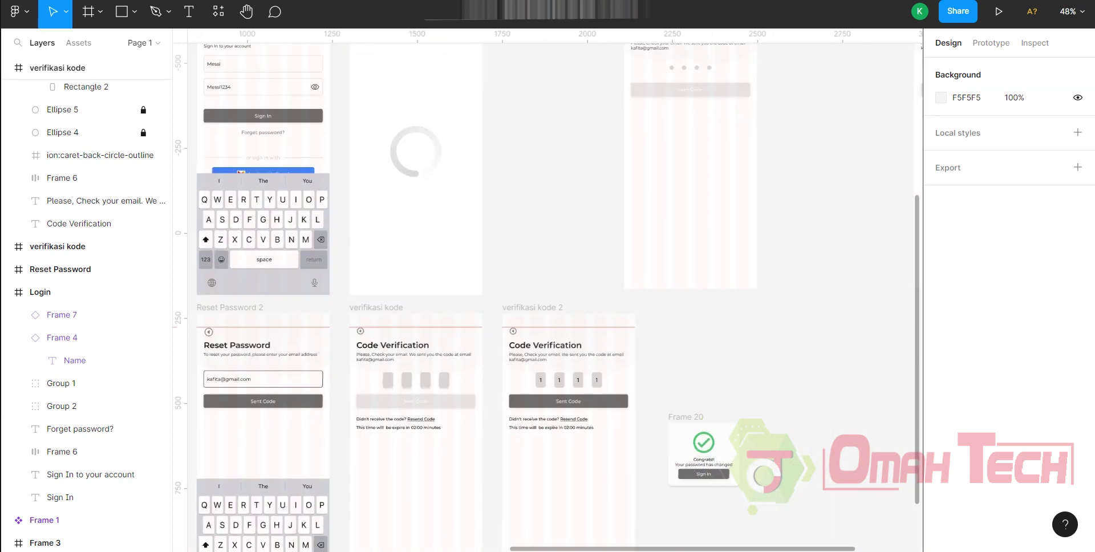
# - Present the prototype and click from the Congrats popup through to the Sign In screen
pyautogui.hotkey('ctrl', 'alt', 'Return')
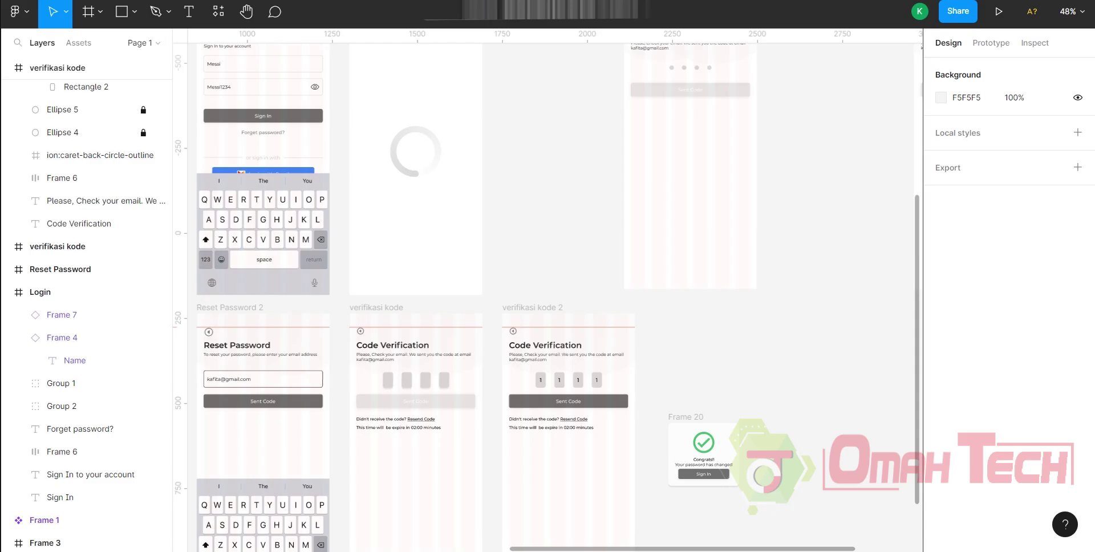
# - Move the Congrats card (Frame 20) above the verifikasi kode 2 screen
pyautogui.hscroll(3, 548, 285)
pyautogui.hscroll(3, 548, 285)
pyautogui.hscroll(3, 548, 286)
pyautogui.hscroll(3, 548, 285)
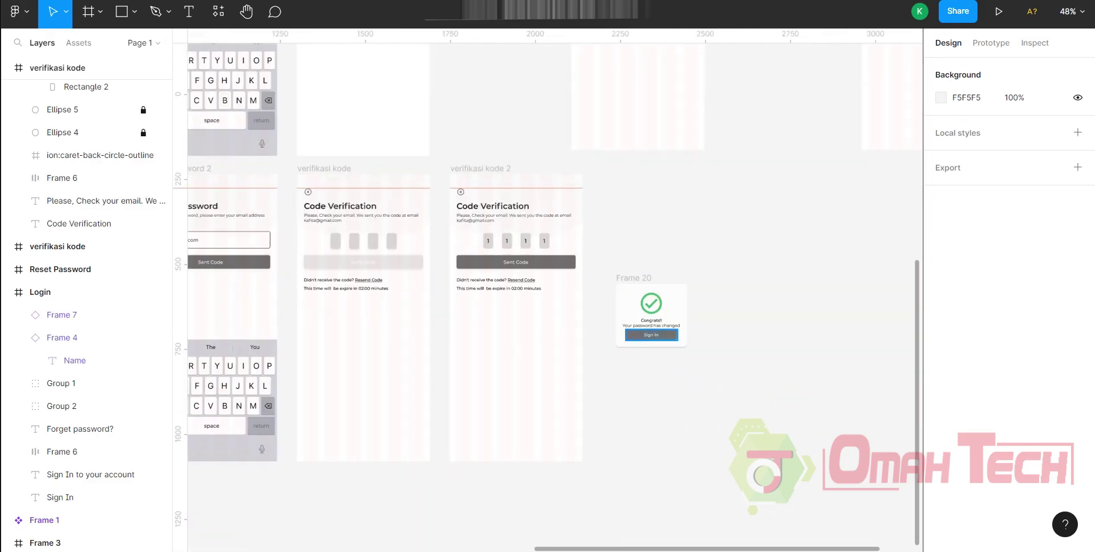
pyautogui.scroll(5, 650, 342)
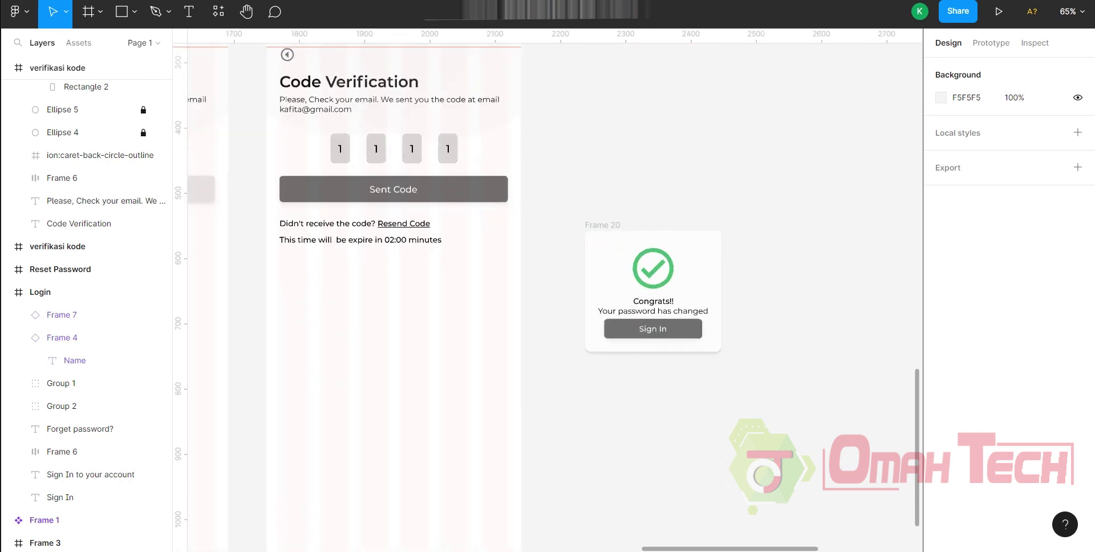
pyautogui.scroll(2, 576, 286)
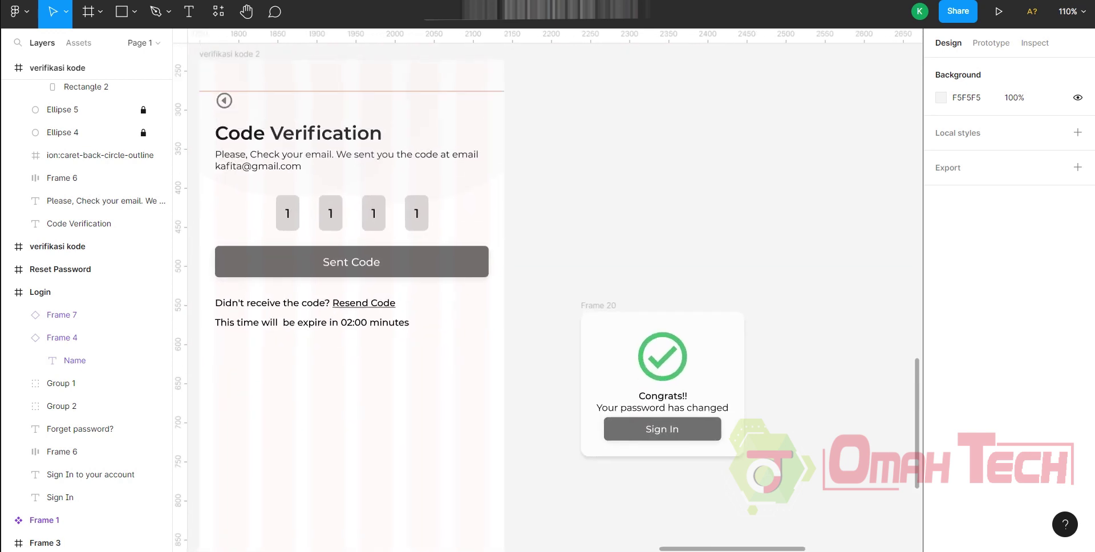
pyautogui.moveTo(666, 365)
pyautogui.mouseDown()
pyautogui.moveTo(609, 127)
pyautogui.moveTo(374, 129)
pyautogui.mouseUp()
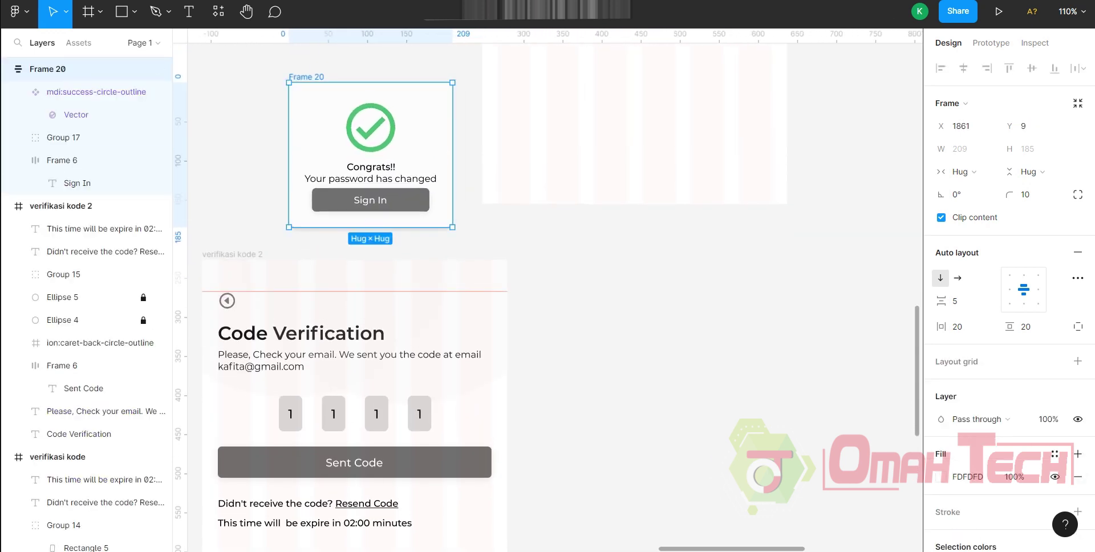
# - Marquee-select the Congrats card and neighbouring frames, then clear the selection
pyautogui.hscroll(-3, 451, 286)
pyautogui.scroll(-2, 450, 285)
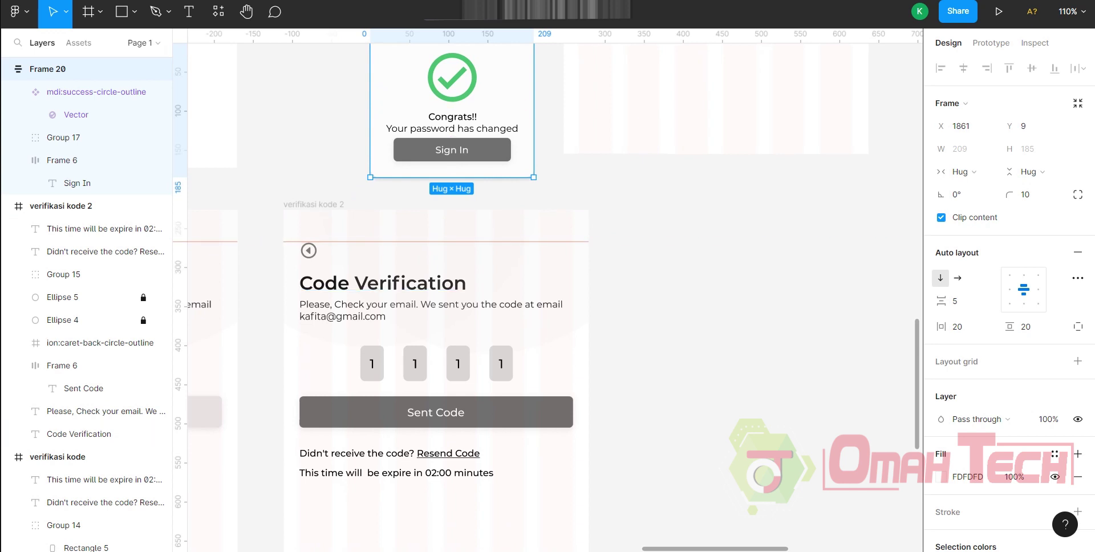
pyautogui.hscroll(2, 548, 285)
pyautogui.scroll(-1, 548, 285)
pyautogui.hscroll(-3, 548, 285)
pyautogui.scroll(2, 547, 286)
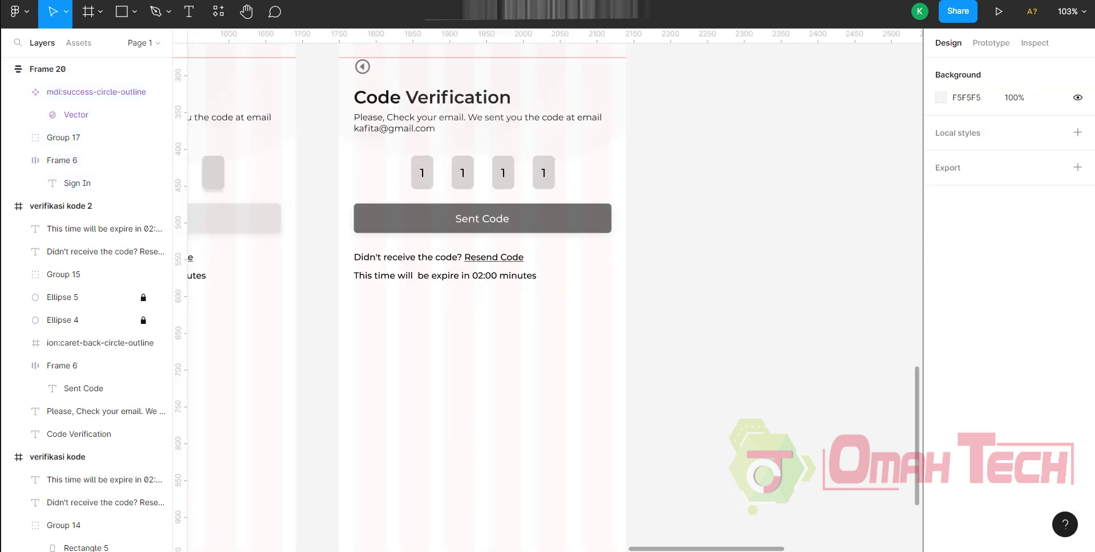
pyautogui.scroll(3, 547, 285)
pyautogui.scroll(-1, 547, 285)
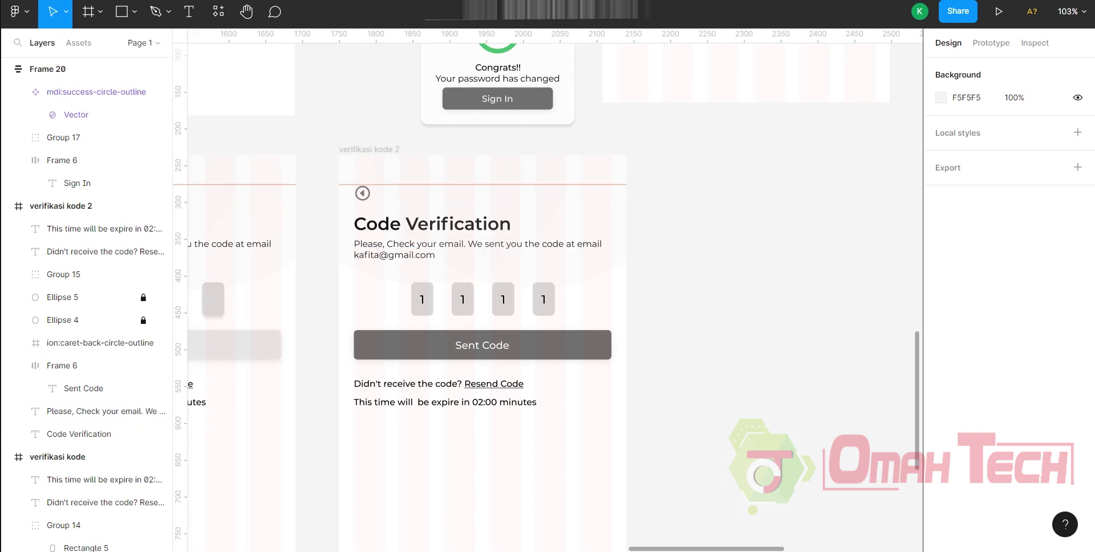
pyautogui.scroll(1, 546, 291)
pyautogui.scroll(1, 547, 291)
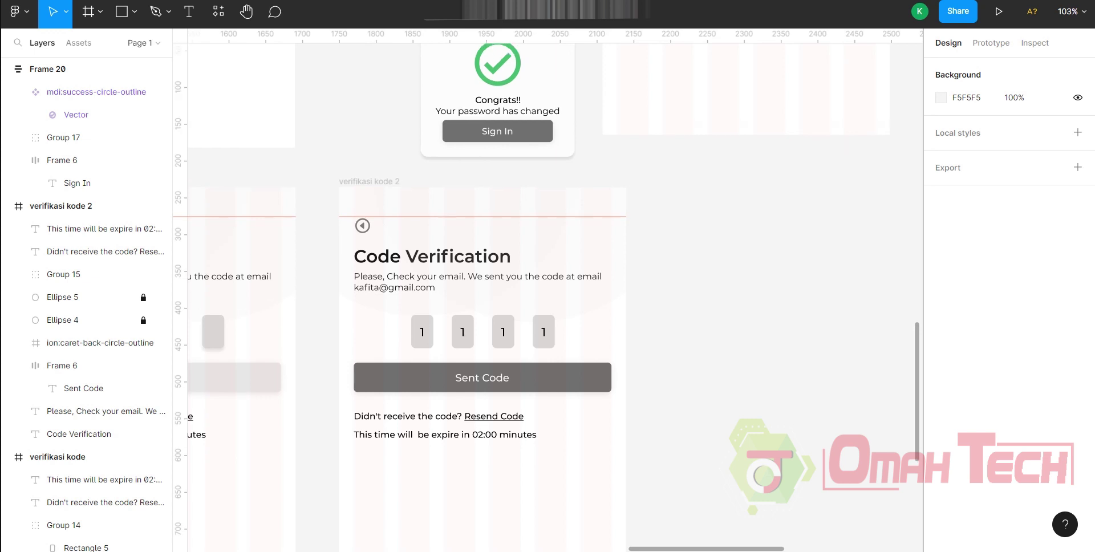
pyautogui.scroll(3, 547, 291)
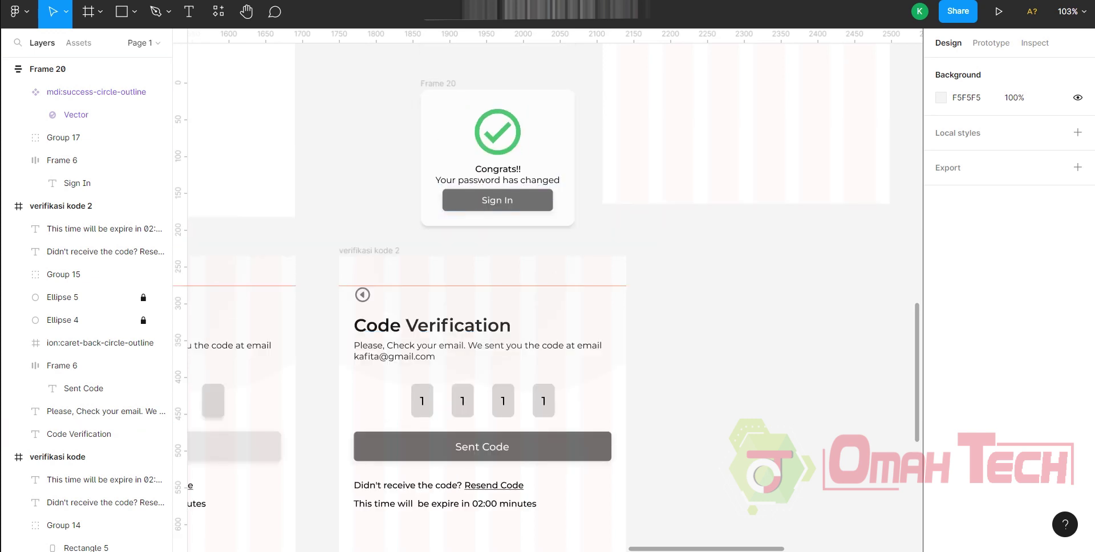
pyautogui.moveTo(371, 64); pyautogui.dragTo(621, 257)
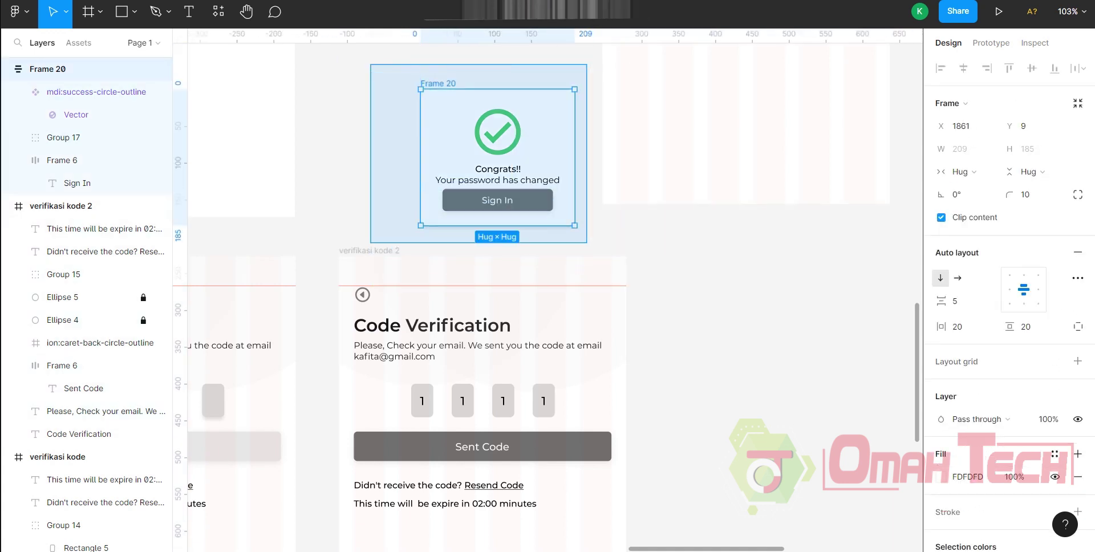
pyautogui.press('Escape')
pyautogui.scroll(-3, 548, 285)
pyautogui.hscroll(2, 548, 285)
pyautogui.scroll(-2, 548, 285)
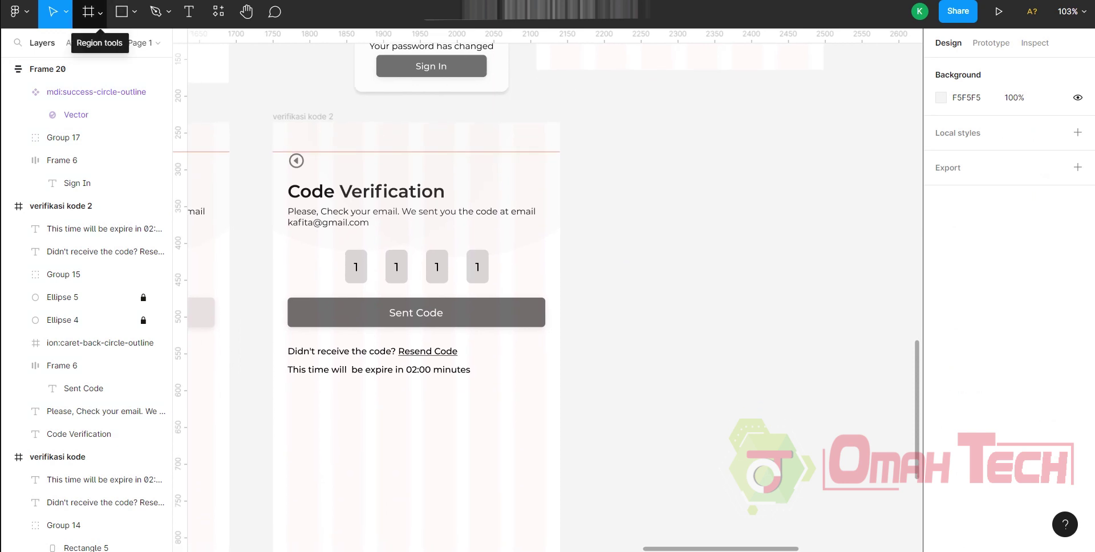
# - Add a 390×844 iPhone 13 / 13 Pro frame and place it beside verifikasi kode 2
pyautogui.click(99, 12)
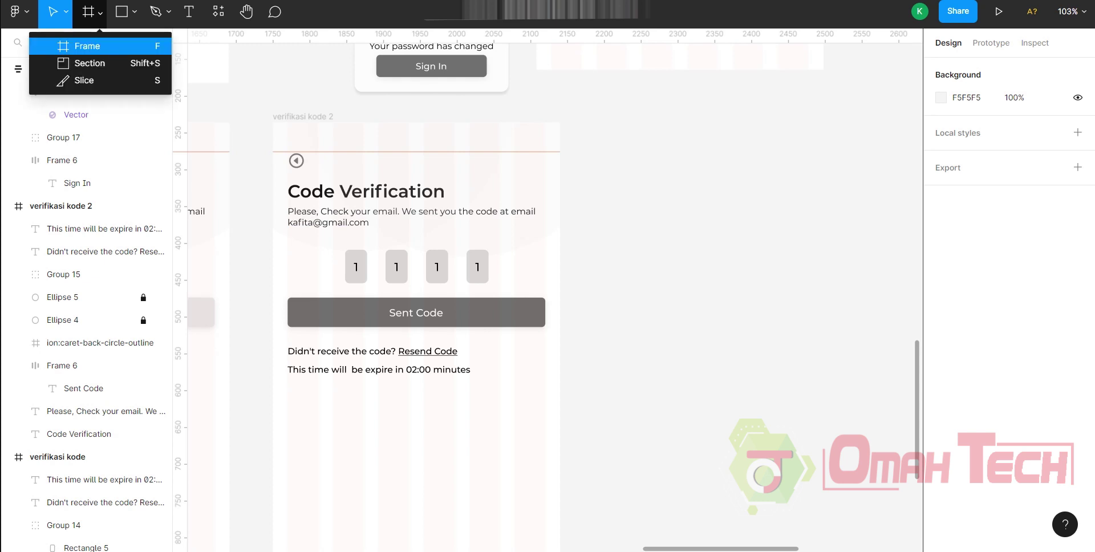
pyautogui.click(80, 45)
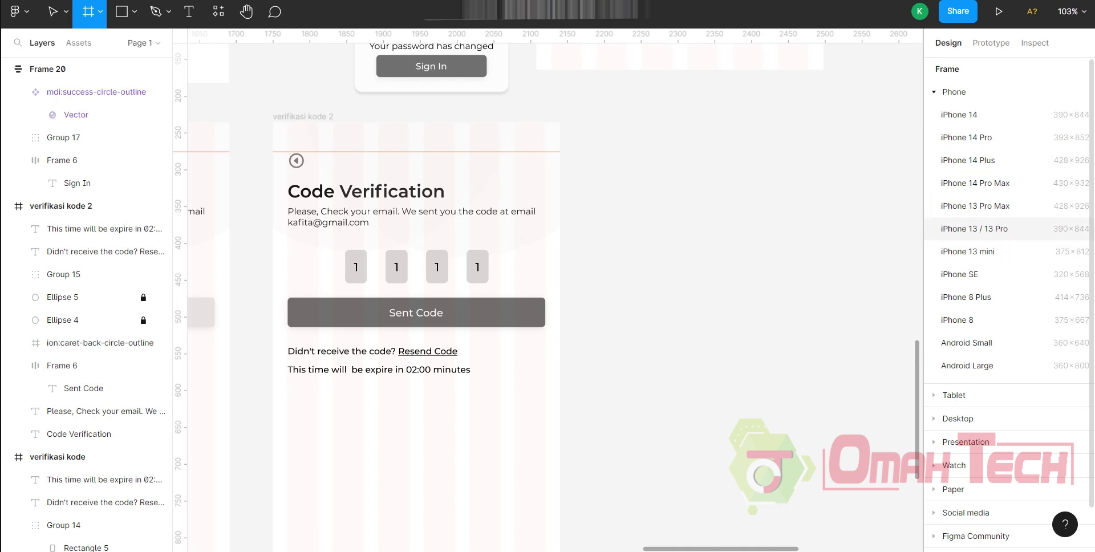
pyautogui.click(970, 229)
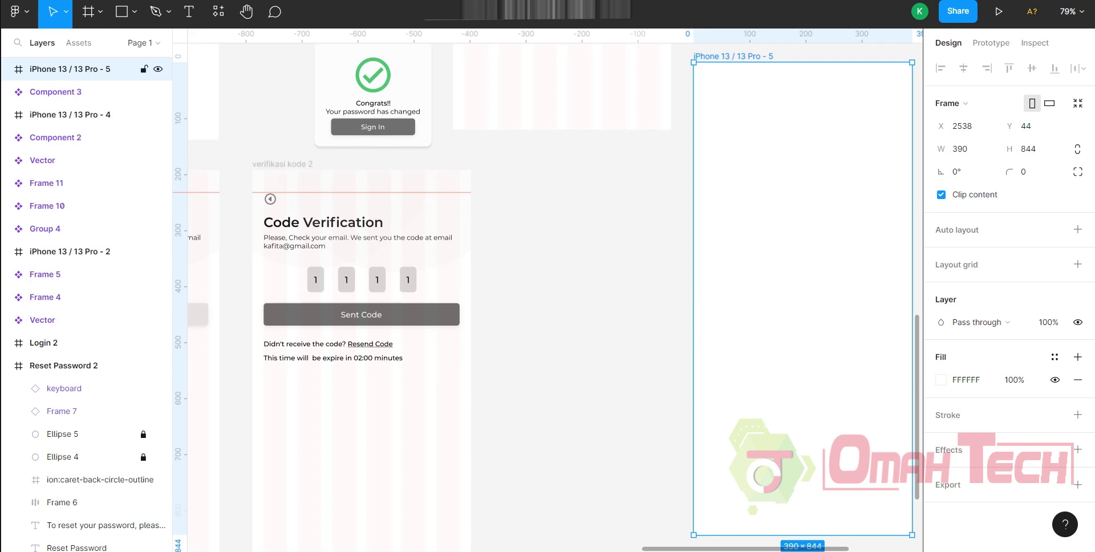
pyautogui.moveTo(799, 285); pyautogui.dragTo(592, 393)
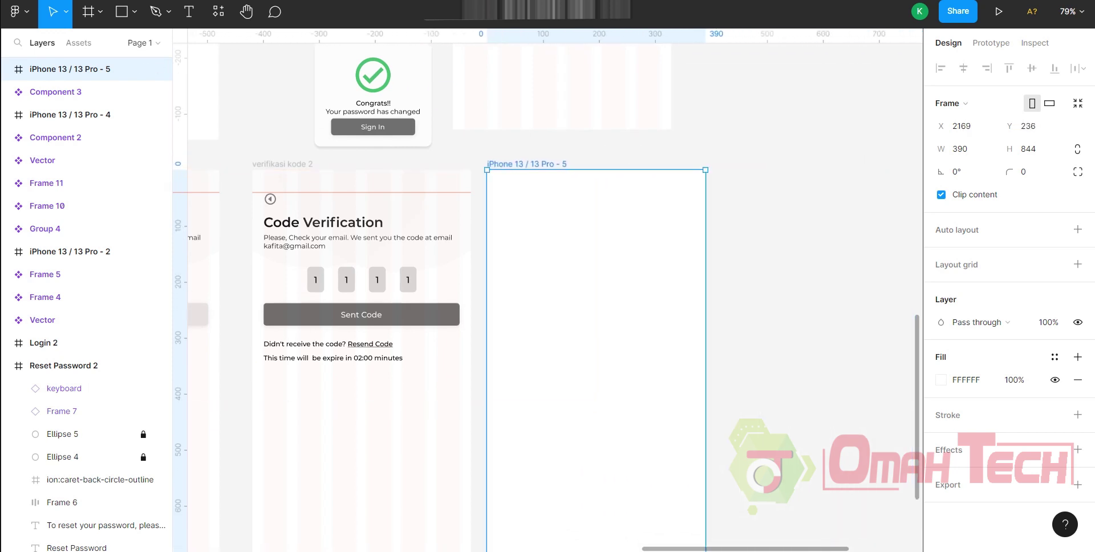
pyautogui.press('Escape')
pyautogui.scroll(-3, 547, 286)
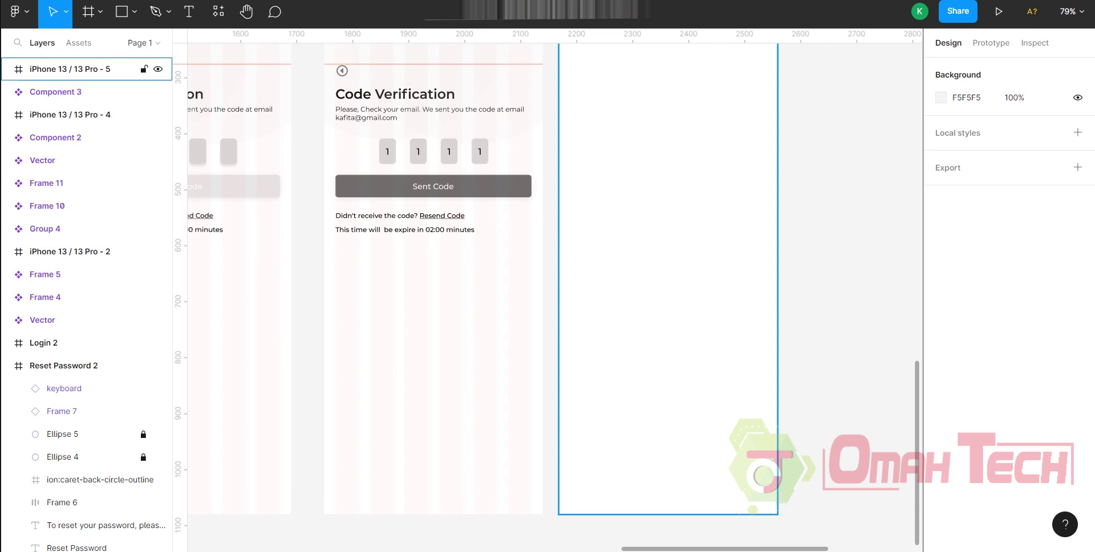
# - Locate the empty iPhone 13 / 13 Pro - 5 frame, select it, then deselect it
pyautogui.scroll(-2, 548, 285)
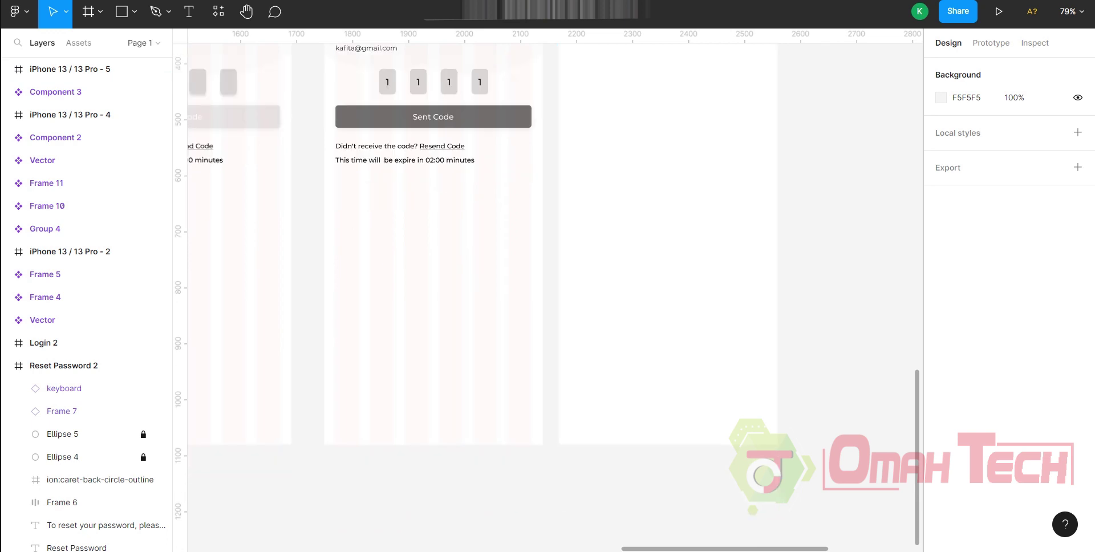
pyautogui.scroll(4, 548, 285)
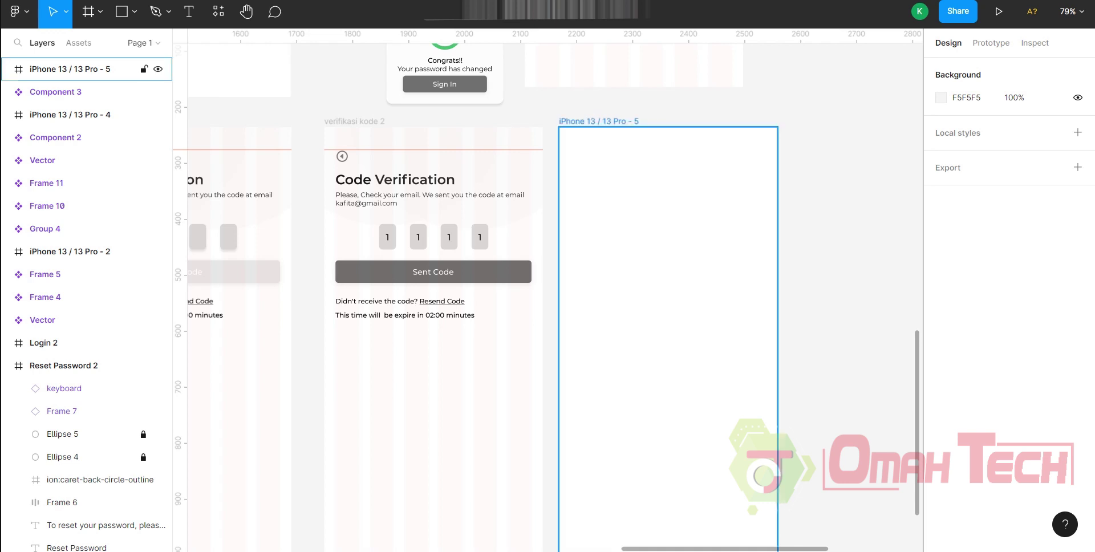
pyautogui.scroll(1, 547, 285)
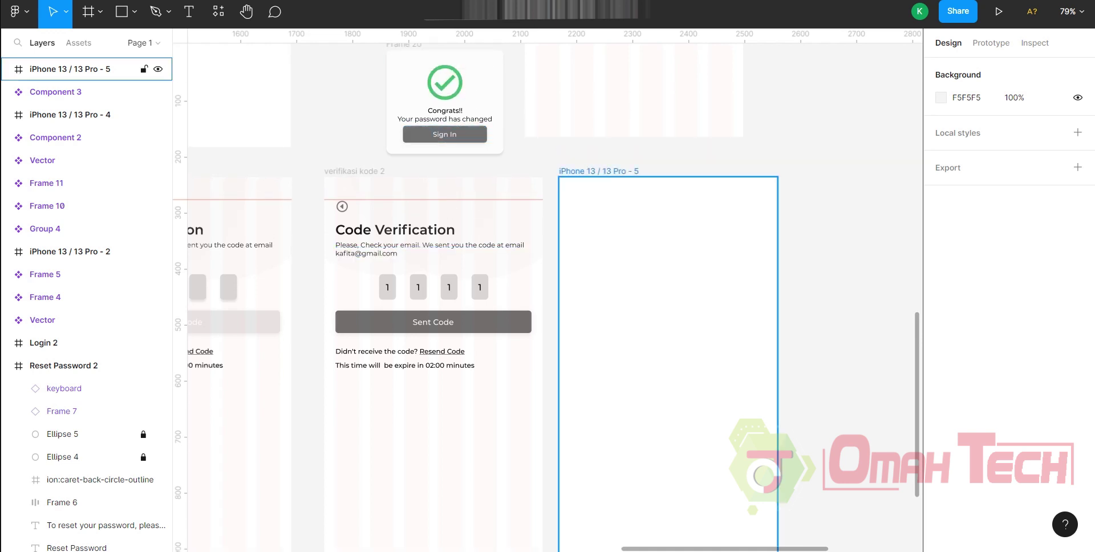
pyautogui.scroll(-3, 559, 268)
pyautogui.keyDown('ctrl'); pyautogui.scroll(-1, 559, 268); pyautogui.keyUp('ctrl')
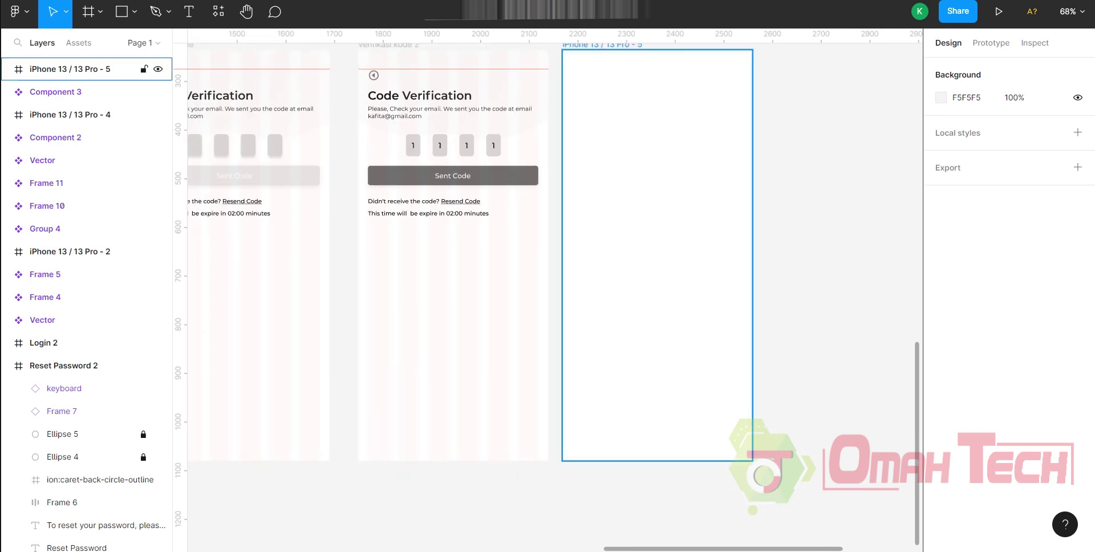
pyautogui.moveTo(656, 257); pyautogui.dragTo(658, 257)
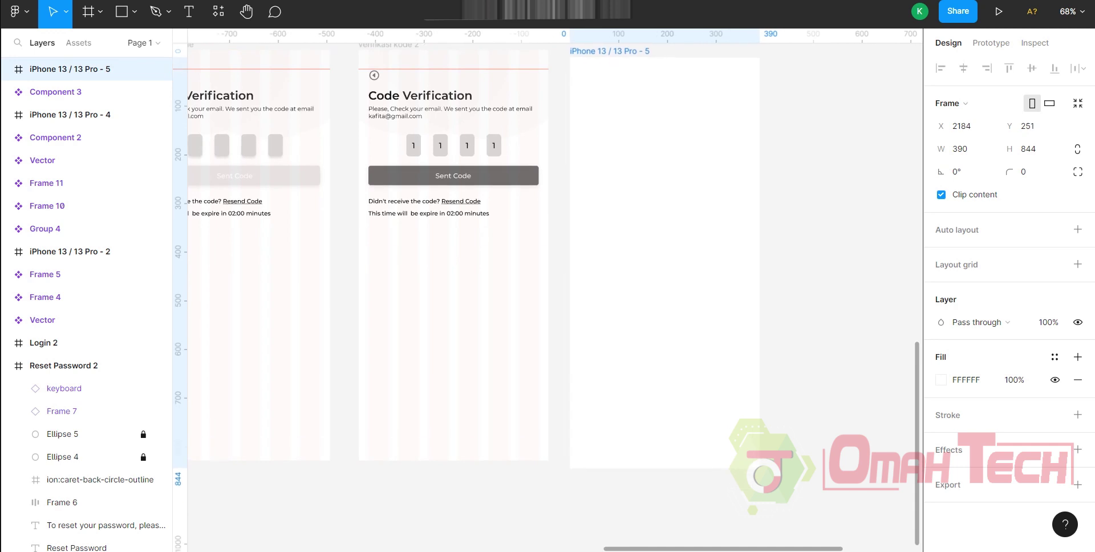
pyautogui.press('Escape')
# - Select the iPhone 13 / 13 Pro - 5 frame in the layers and paste the belanja24 logo
pyautogui.keyDown('ctrl'); pyautogui.scroll(-2, 547, 285); pyautogui.keyUp('ctrl')
pyautogui.keyDown('ctrl'); pyautogui.scroll(-3, 547, 285); pyautogui.keyUp('ctrl')
pyautogui.hscroll(4, 547, 285)
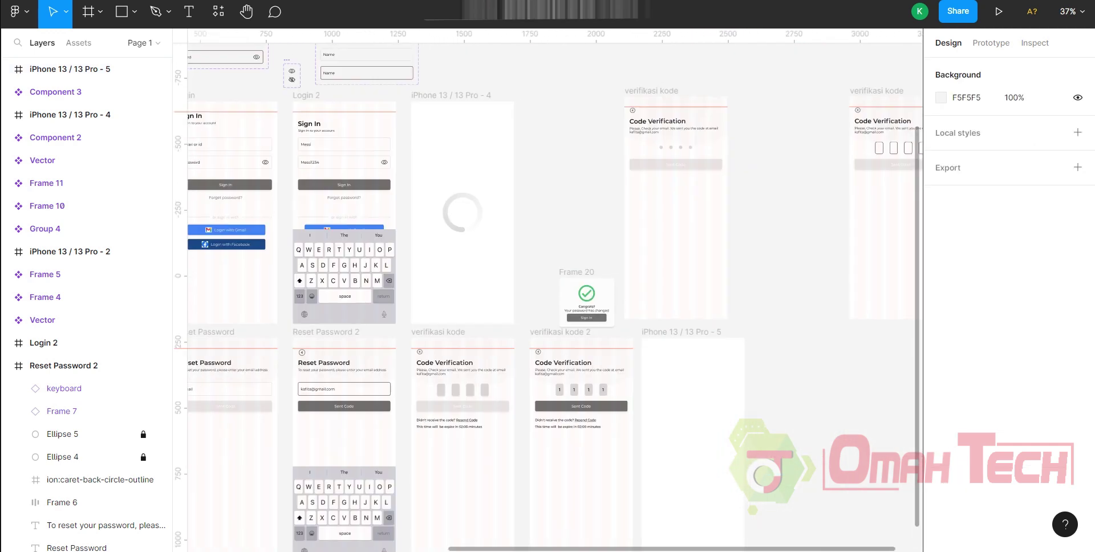
pyautogui.scroll(-2, 548, 286)
pyautogui.scroll(1, 548, 286)
pyautogui.scroll(1, 547, 286)
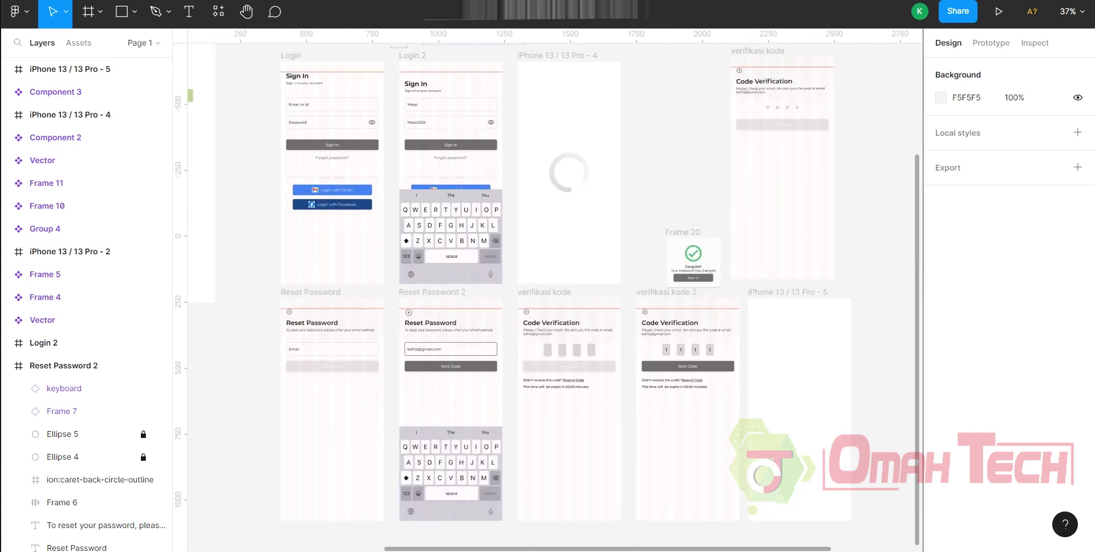
pyautogui.scroll(1, 548, 285)
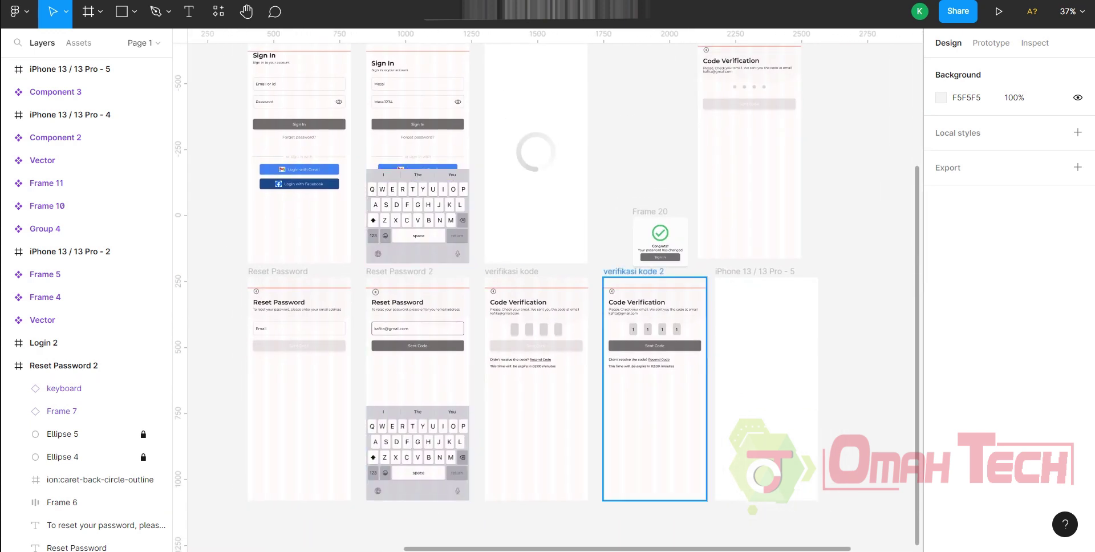
pyautogui.keyDown('ctrl'); pyautogui.scroll(2, 753, 451); pyautogui.keyUp('ctrl')
pyautogui.keyDown('ctrl'); pyautogui.scroll(2, 753, 450); pyautogui.keyUp('ctrl')
pyautogui.keyDown('ctrl'); pyautogui.scroll(3, 391, 317); pyautogui.keyUp('ctrl')
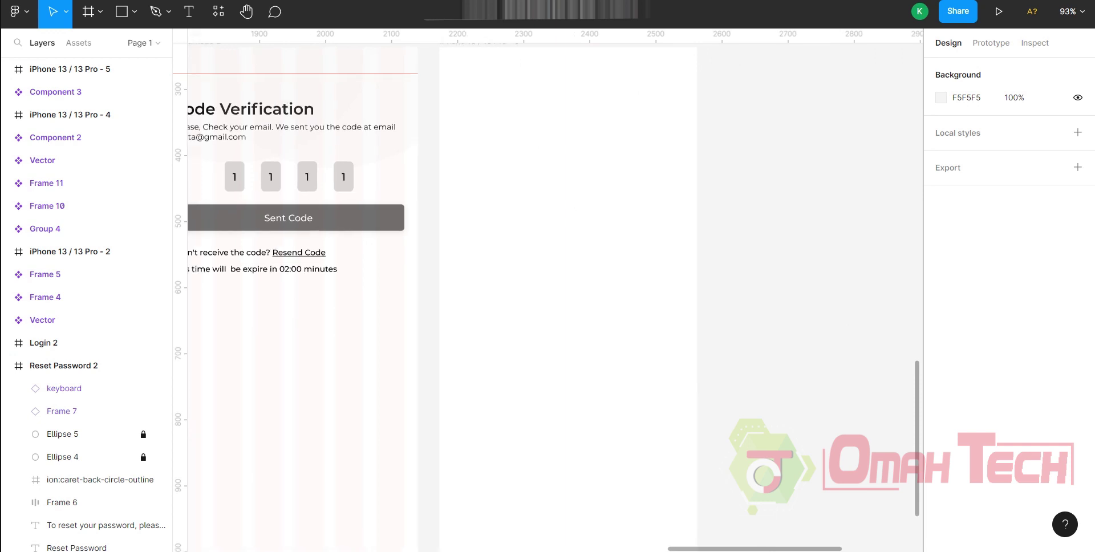
pyautogui.keyDown('ctrl'); pyautogui.scroll(-2, 452, 271); pyautogui.keyUp('ctrl')
pyautogui.keyDown('ctrl'); pyautogui.scroll(-2, 913, 154); pyautogui.keyUp('ctrl')
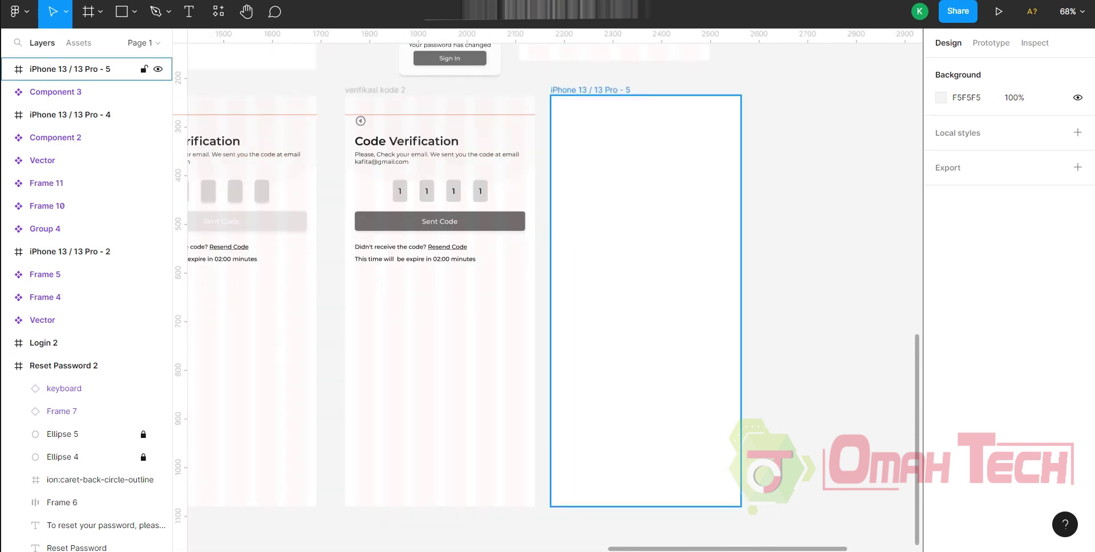
pyautogui.click(70, 69)
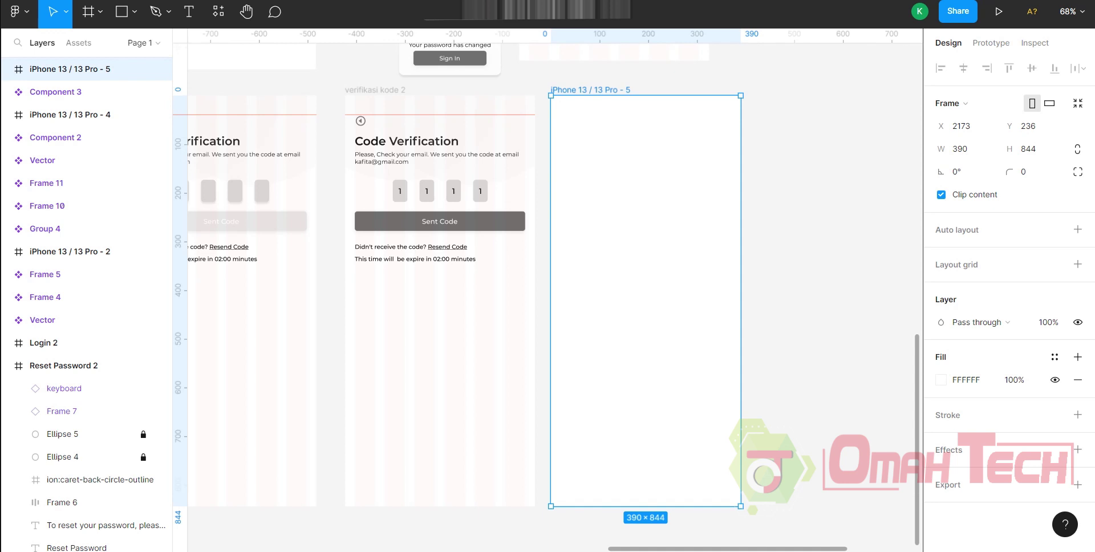
pyautogui.hotkey('ctrl', 'v')
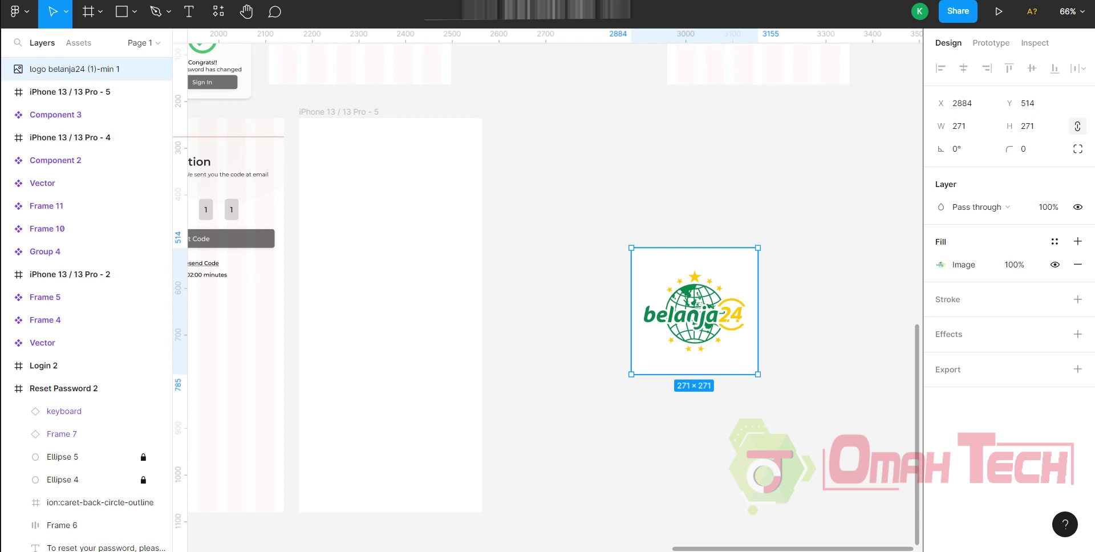
# - Drag the pasted belanja24 logo into the iPhone 13 / 13 Pro - 5 frame, then select the frame
pyautogui.press('Escape')
pyautogui.hscroll(-2, 547, 277)
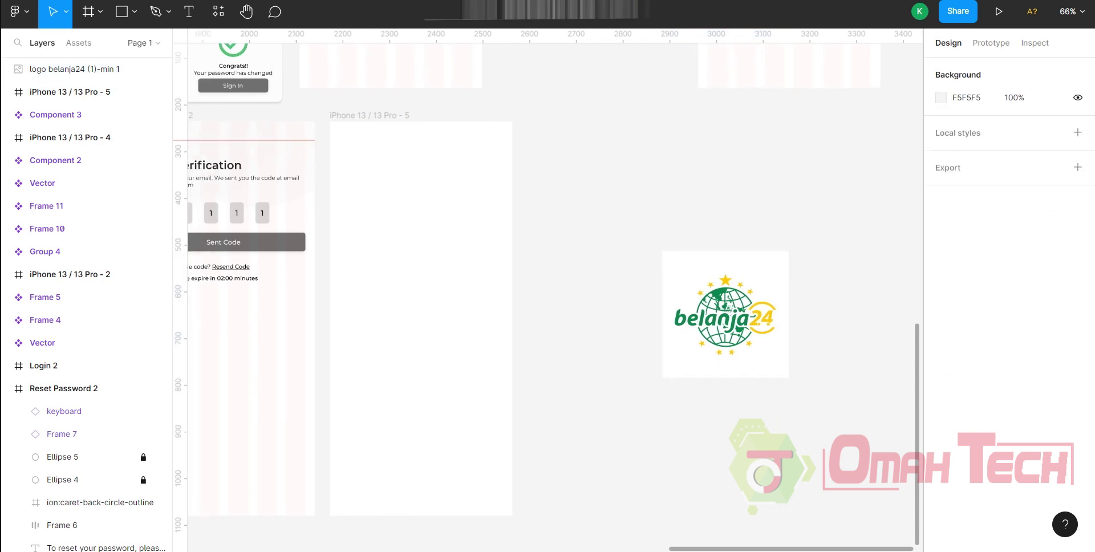
pyautogui.scroll(3, 728, 342)
pyautogui.click(725, 308)
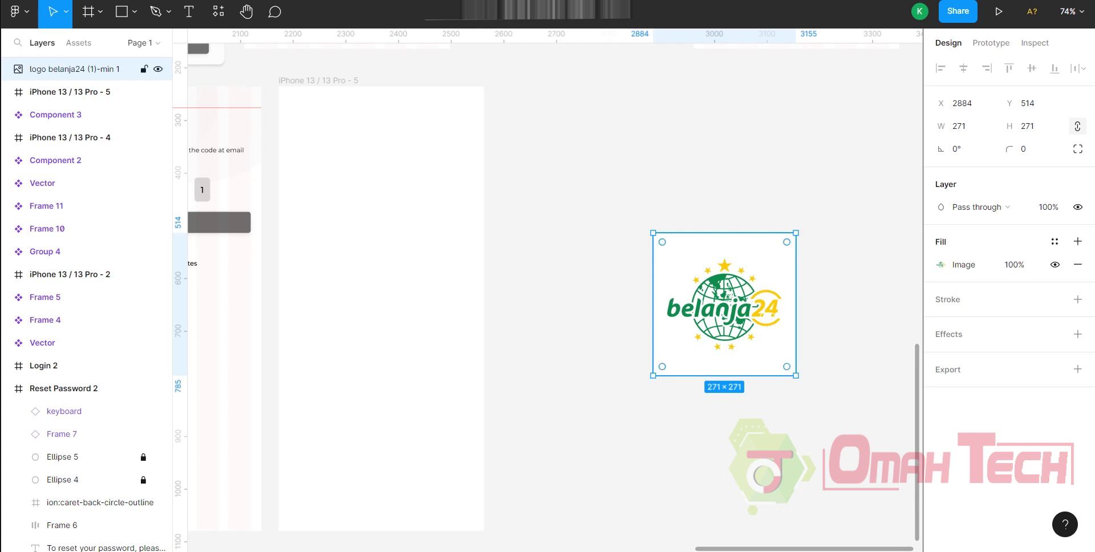
pyautogui.moveTo(724, 308)
pyautogui.mouseDown()
pyautogui.moveTo(369, 264)
pyautogui.moveTo(381, 269)
pyautogui.mouseUp()
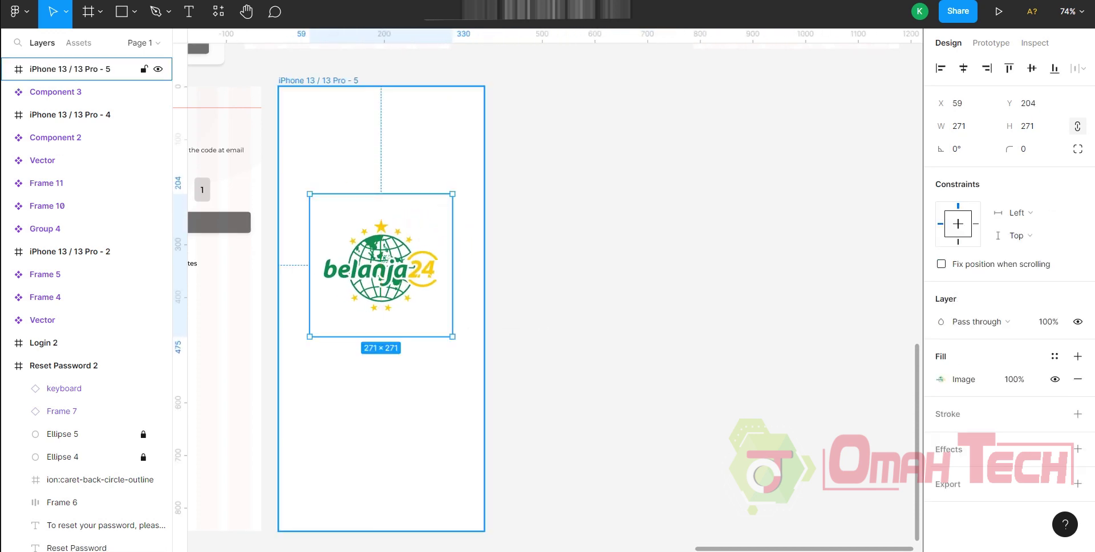
pyautogui.press('Escape')
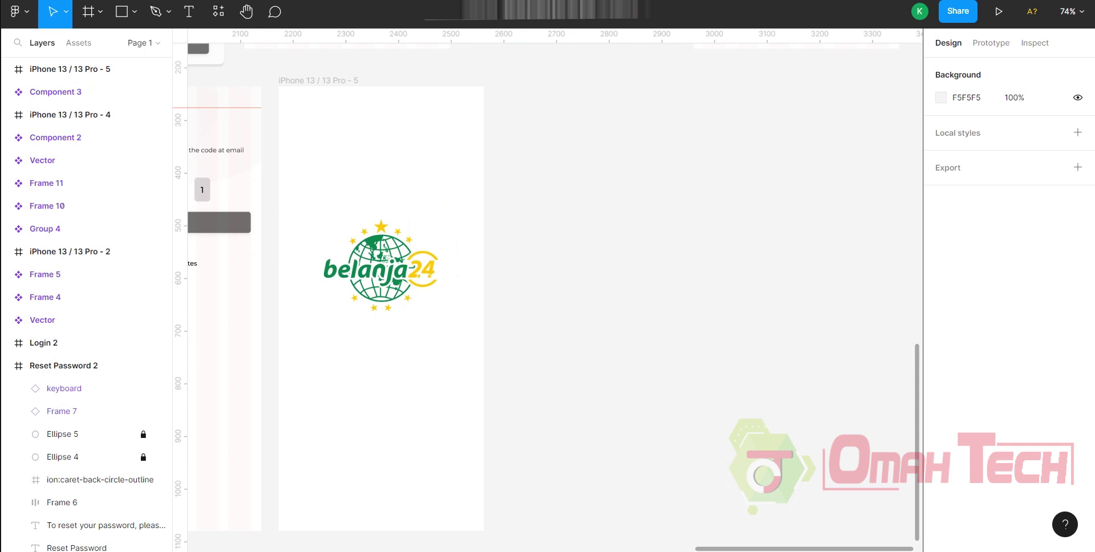
pyautogui.click(85, 69)
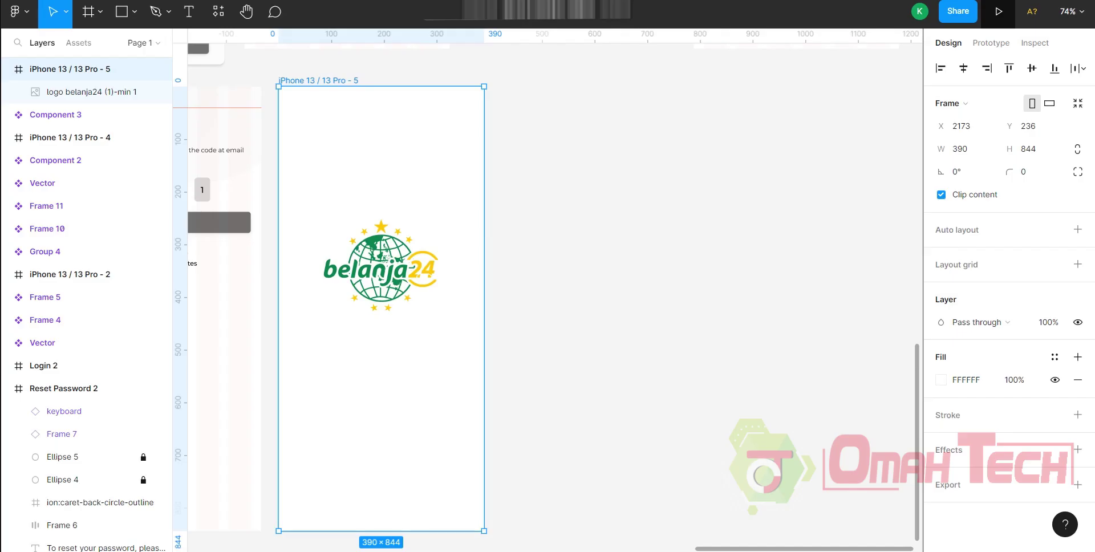
# - Set the logo width to 200, centre it horizontally, and preview the screen
pyautogui.click(92, 92)
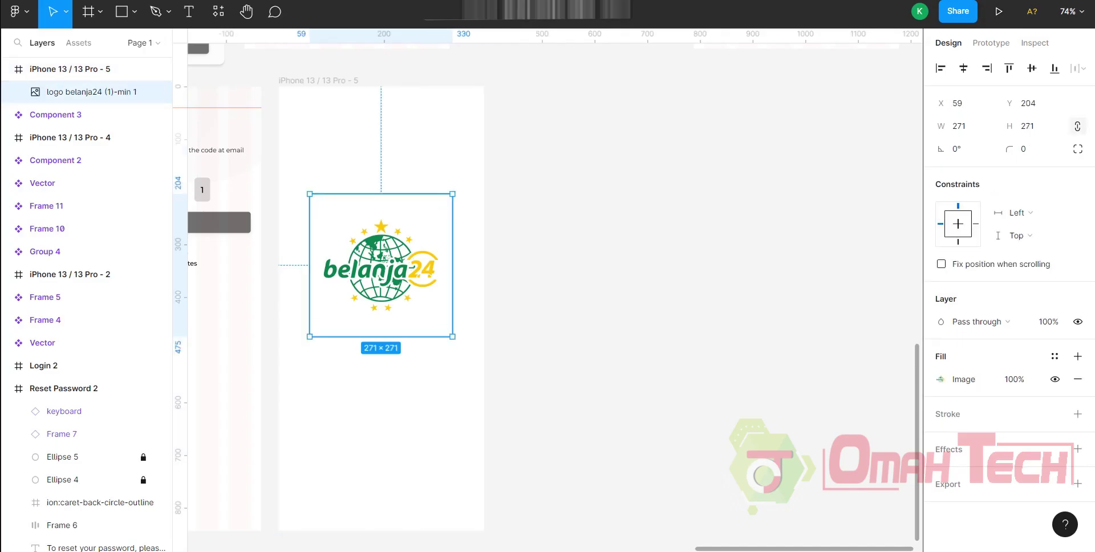
pyautogui.click(970, 126)
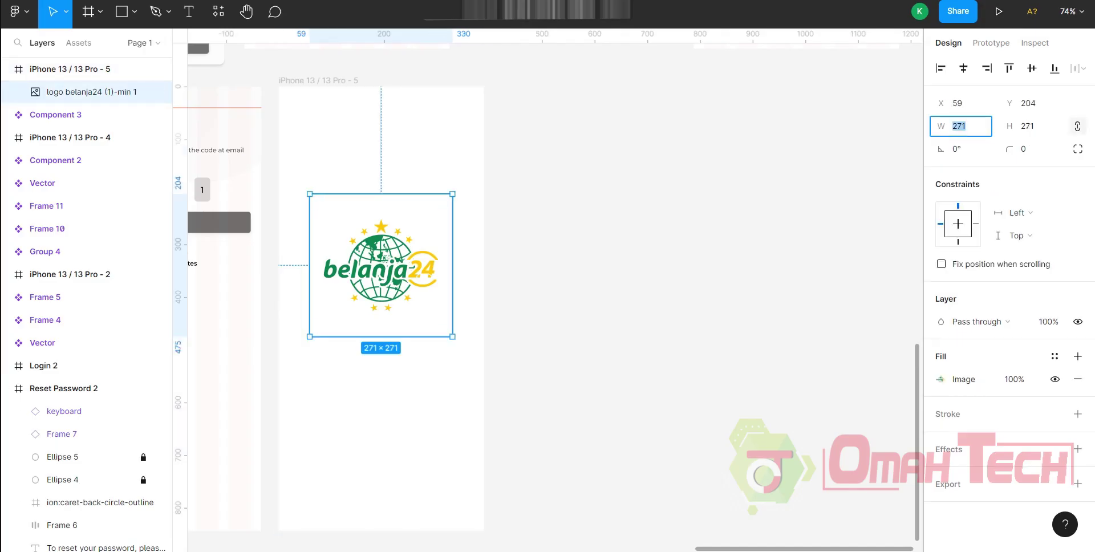
pyautogui.write('200')
pyautogui.press('Return')
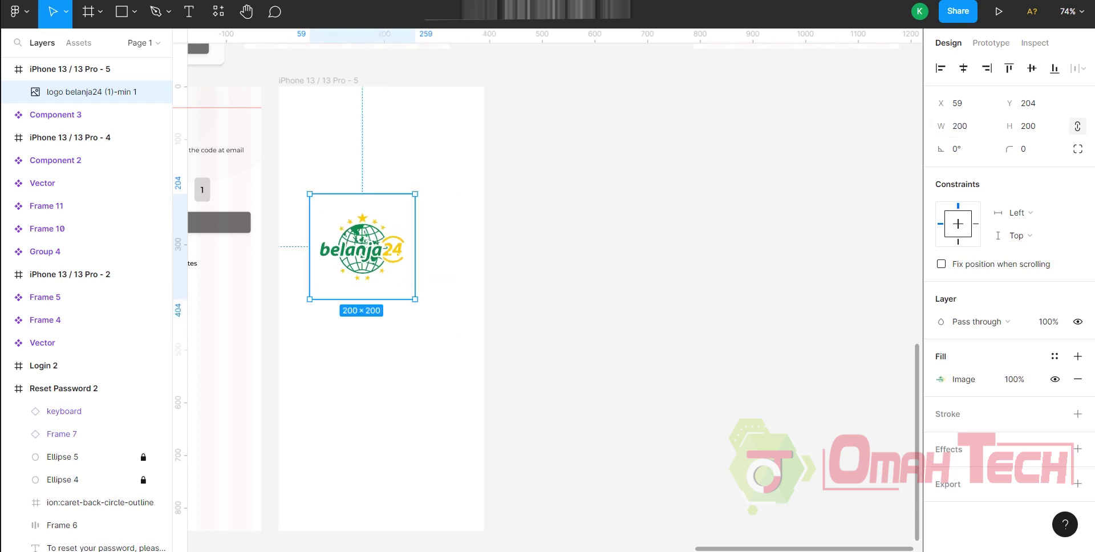
pyautogui.click(964, 68)
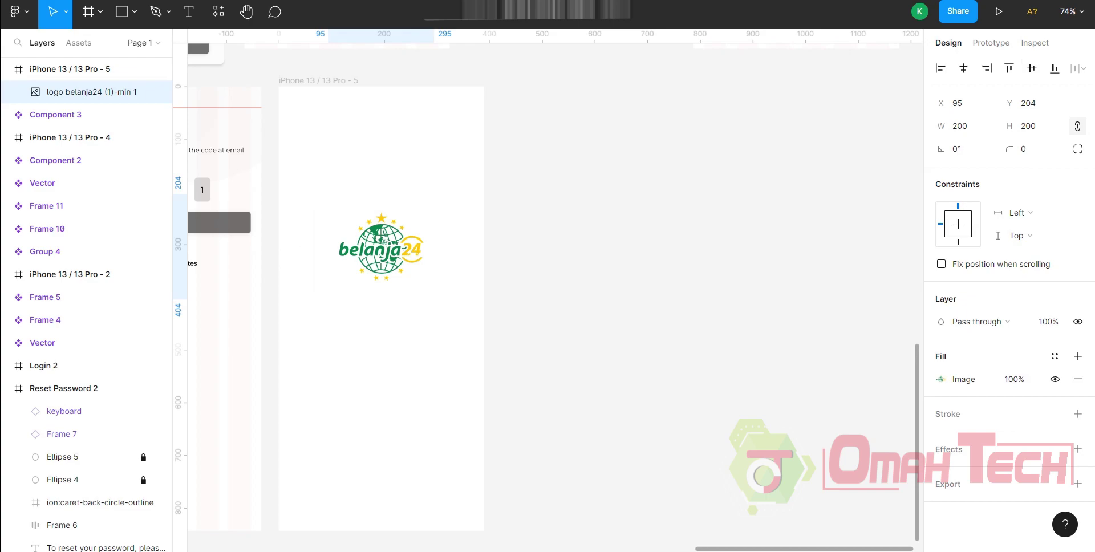
pyautogui.click(998, 11)
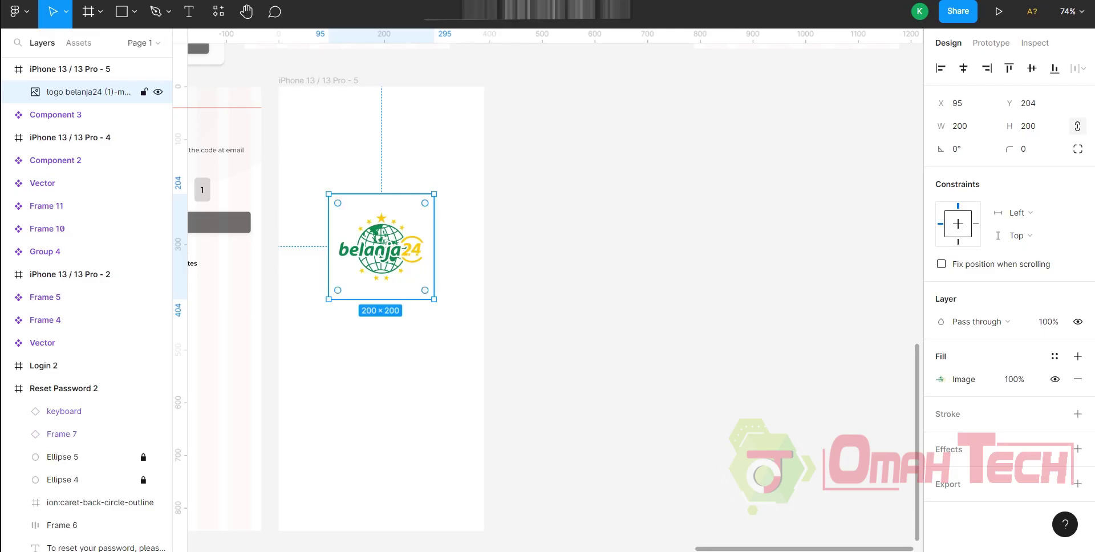
# - Reduce the logo width to 150, re-centre it, and preview again
pyautogui.click(961, 125)
pyautogui.write('15')
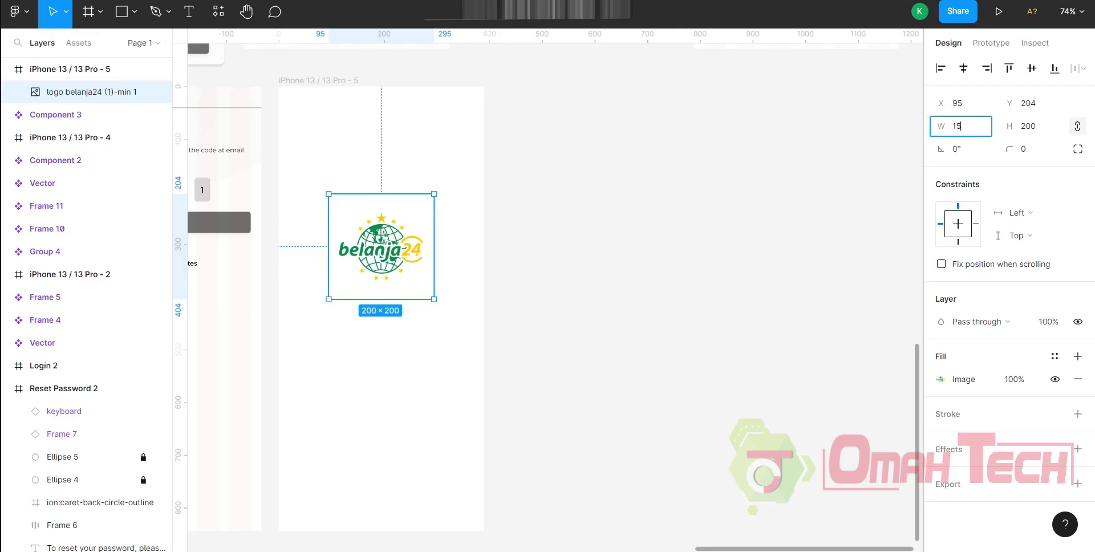
pyautogui.write('0')
pyautogui.press('Return')
pyautogui.click(963, 68)
pyautogui.click(999, 10)
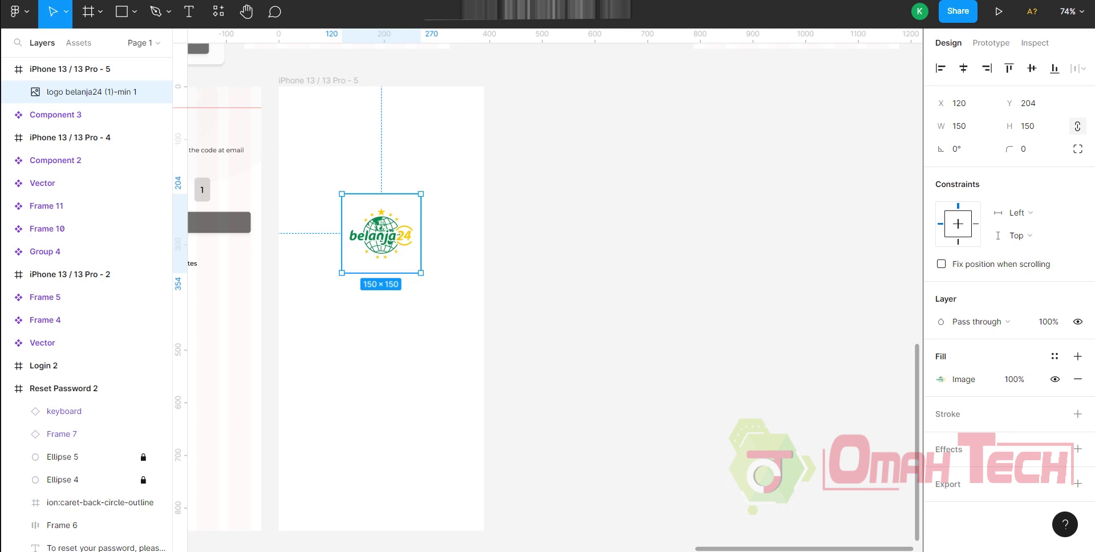
# - Shrink the logo to 100 wide and preview the screen with Ctrl+Alt+Enter
pyautogui.click(961, 126)
pyautogui.write('100')
pyautogui.press('Return')
pyautogui.press('Escape')
pyautogui.hotkey('ctrl', 'alt', 'Return')
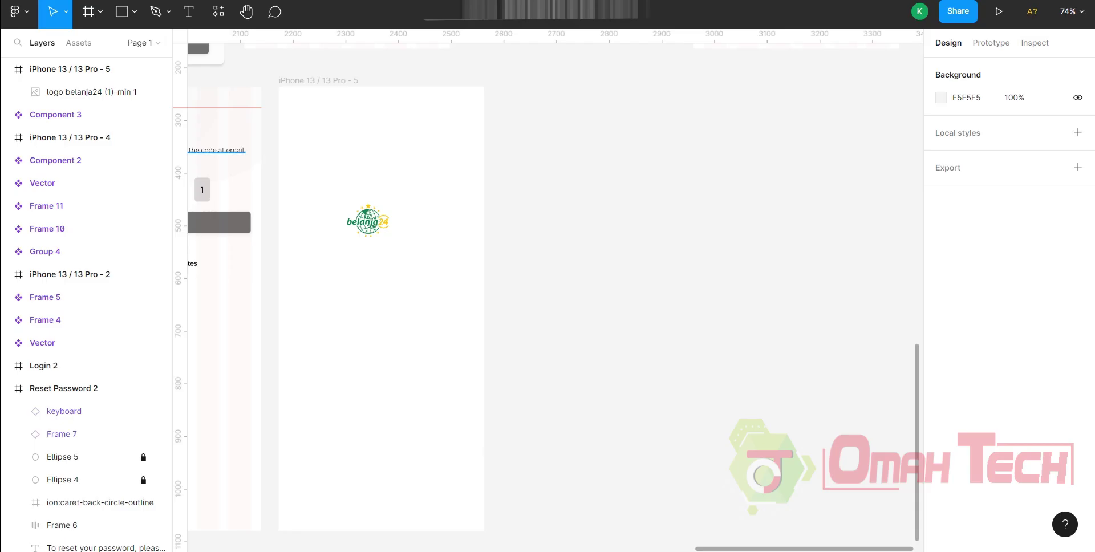
pyautogui.press('Escape')
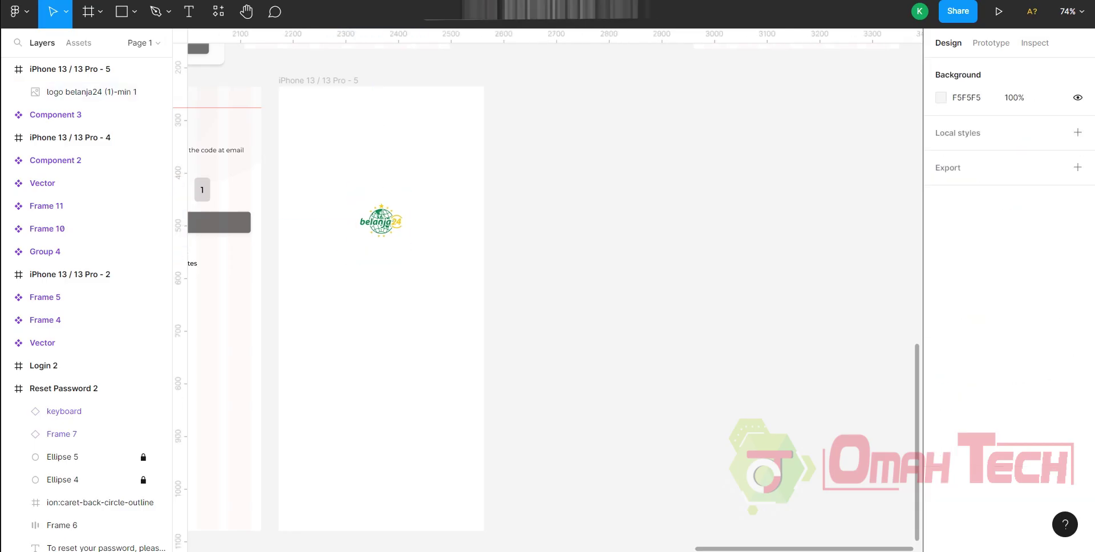
pyautogui.hscroll(-3, 428, 313)
pyautogui.hotkey('ctrl', 'alt', 'Return')
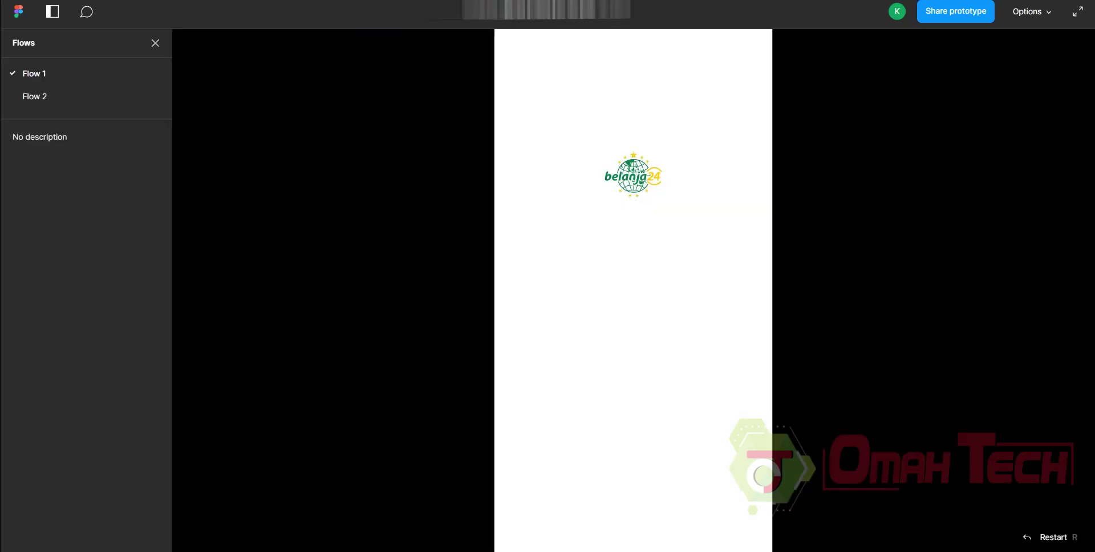
# - Move the success card (Frame 20) beside the iPhone screen
pyautogui.scroll(2, 365, 410)
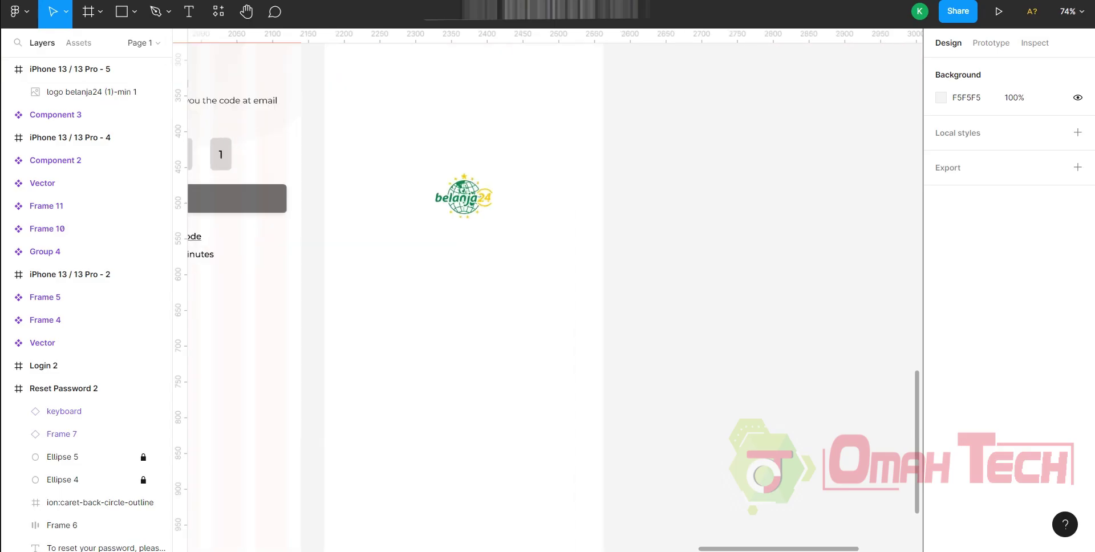
pyautogui.hscroll(-3, 497, 320)
pyautogui.scroll(-3, 496, 324)
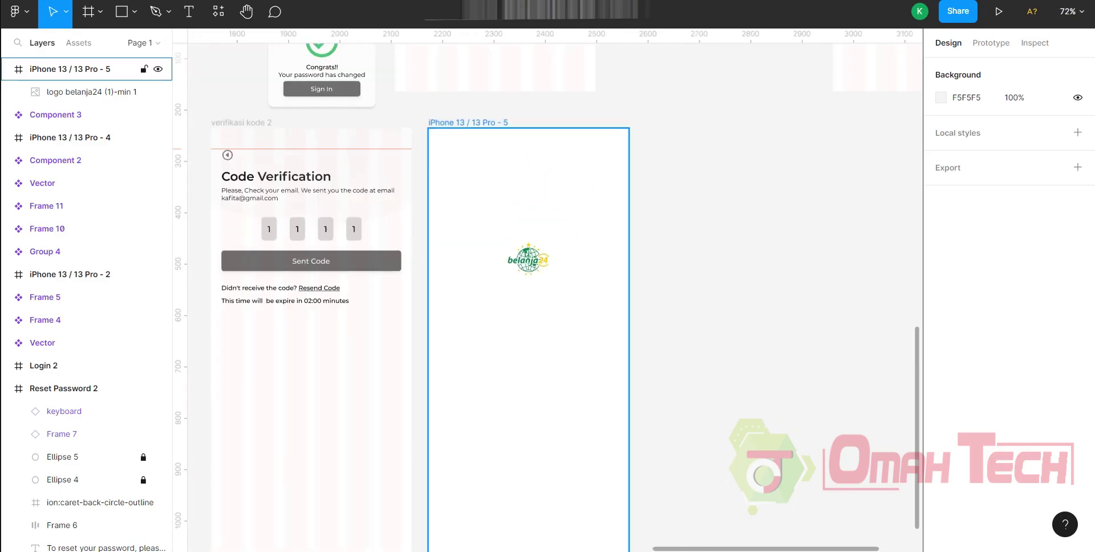
pyautogui.moveTo(346, 86); pyautogui.dragTo(699, 282)
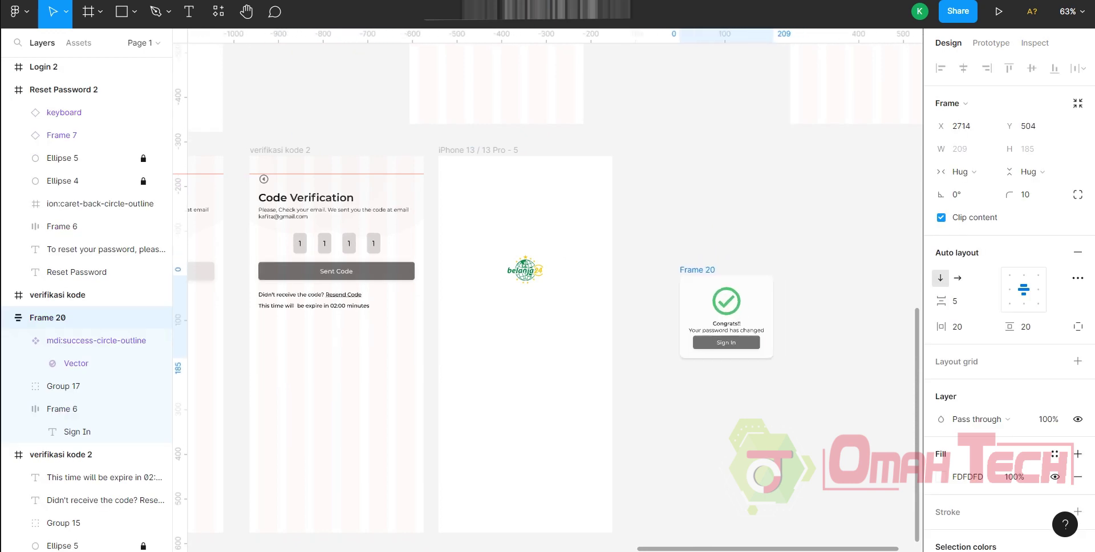
pyautogui.scroll(5, 666, 285)
pyautogui.scroll(-2, 665, 284)
pyautogui.hscroll(-1, 666, 284)
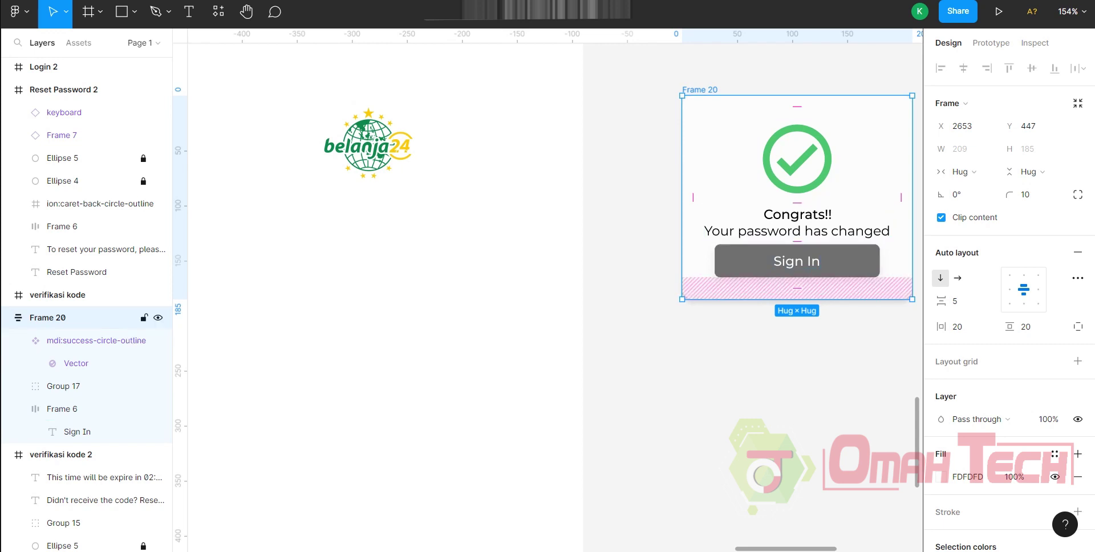
# - Add a 'Congrats!!' text below the logo, initially in SemiBold weight
pyautogui.click(189, 11)
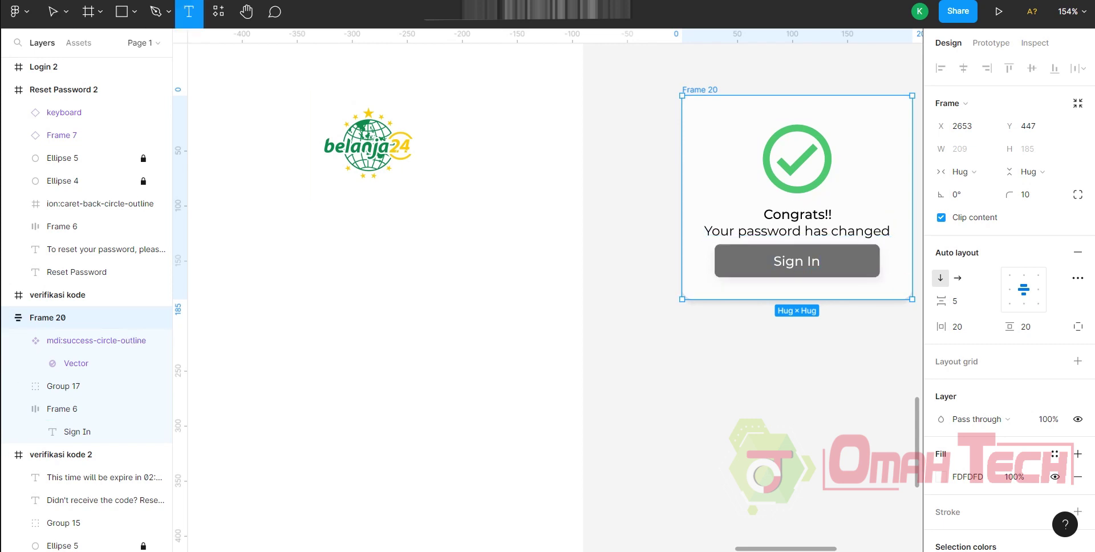
pyautogui.click(317, 317)
pyautogui.write('C')
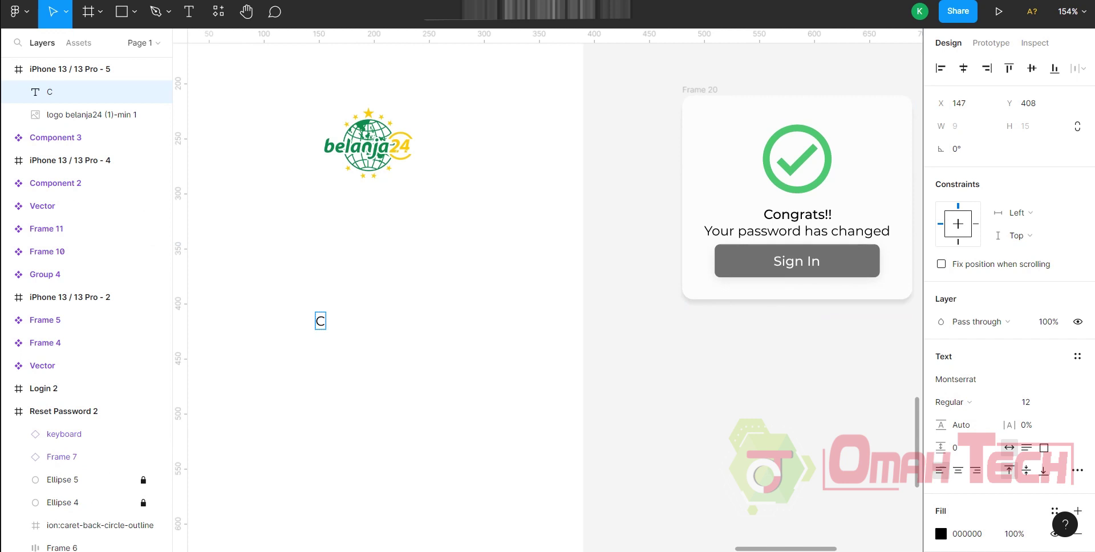
pyautogui.write('ongrats!!')
pyautogui.hotkey('ctrl', 'a')
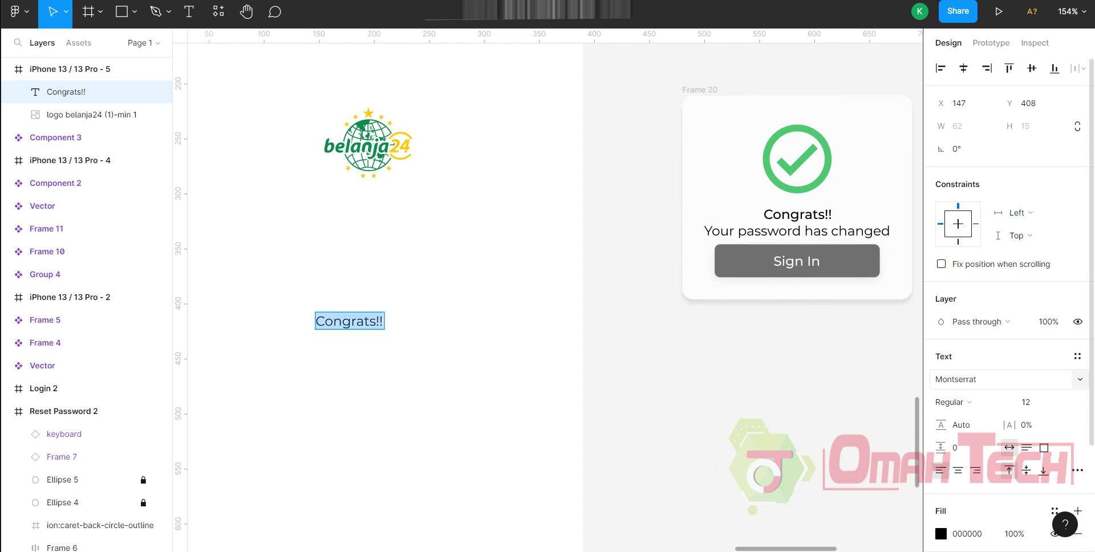
pyautogui.click(951, 402)
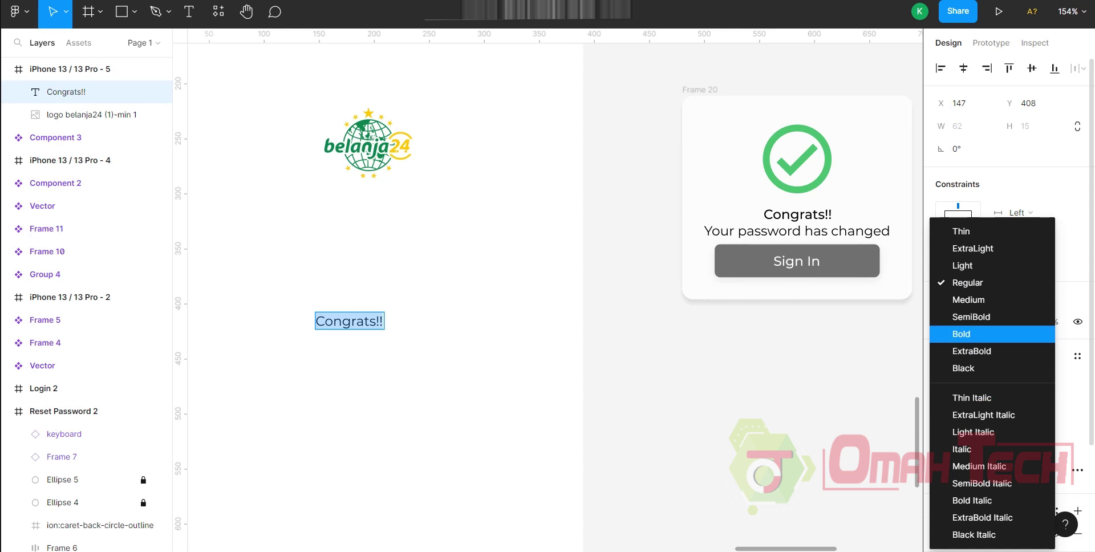
pyautogui.click(971, 316)
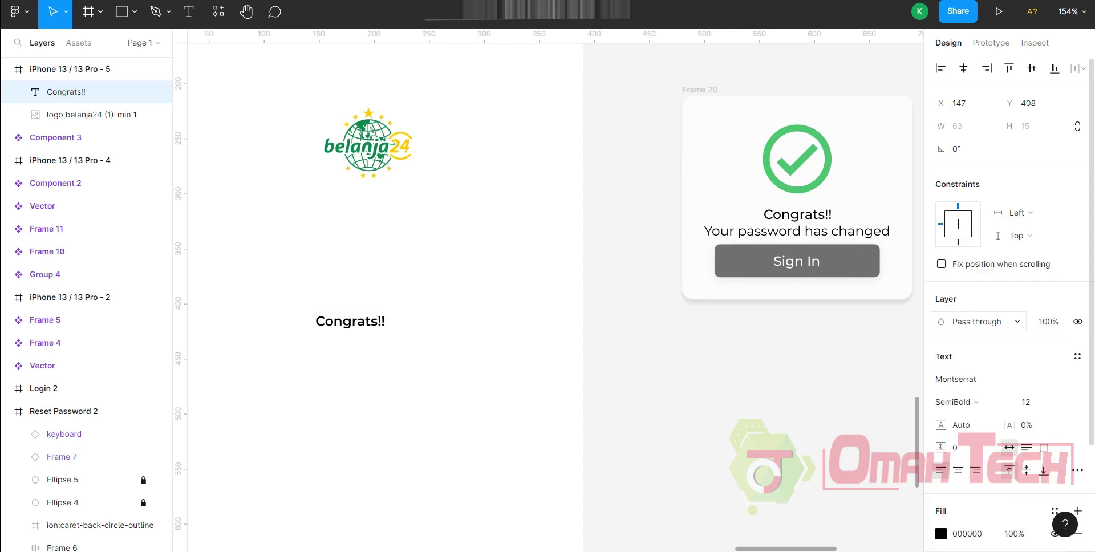
pyautogui.press('Return')
# - Compare with the card's Congrats!! text and change the new heading to Medium weight
pyautogui.click(797, 214)
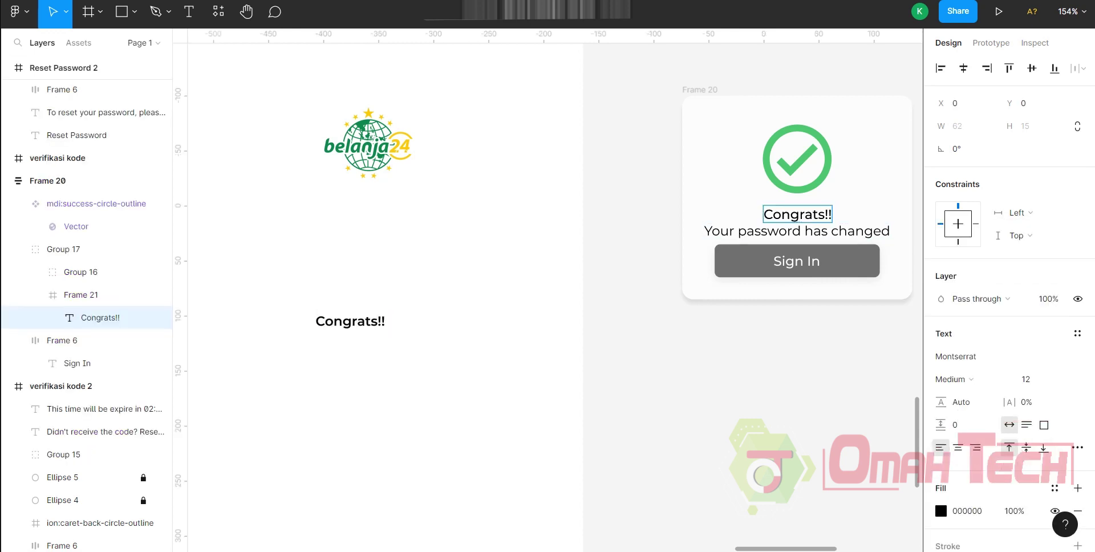
pyautogui.doubleClick(334, 321)
pyautogui.hotkey('ctrl', 'a')
pyautogui.click(952, 402)
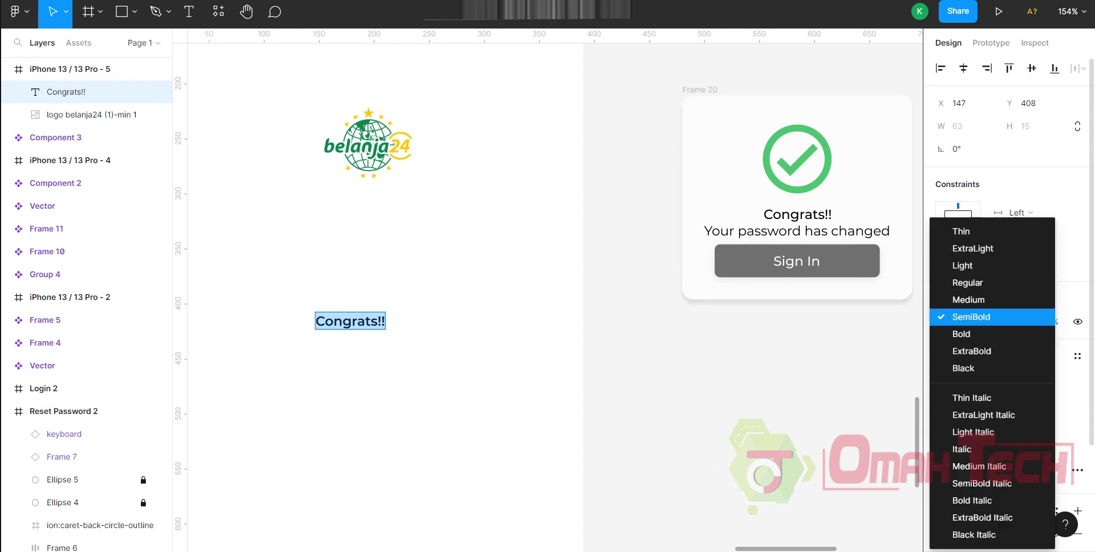
pyautogui.click(970, 299)
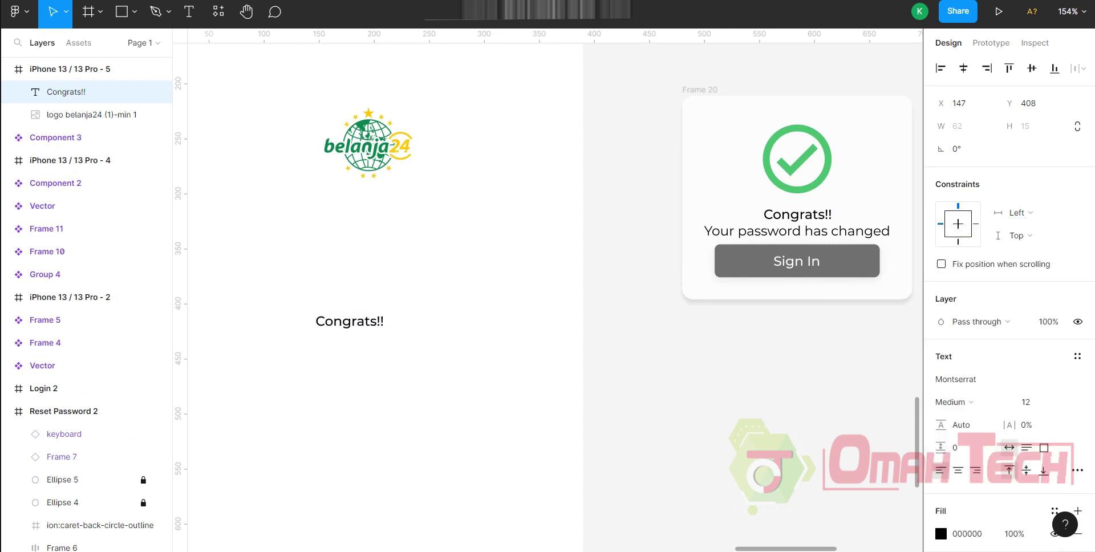
pyautogui.keyDown('ctrl'); pyautogui.scroll(-3, 564, 455); pyautogui.keyUp('ctrl')
pyautogui.press('Escape')
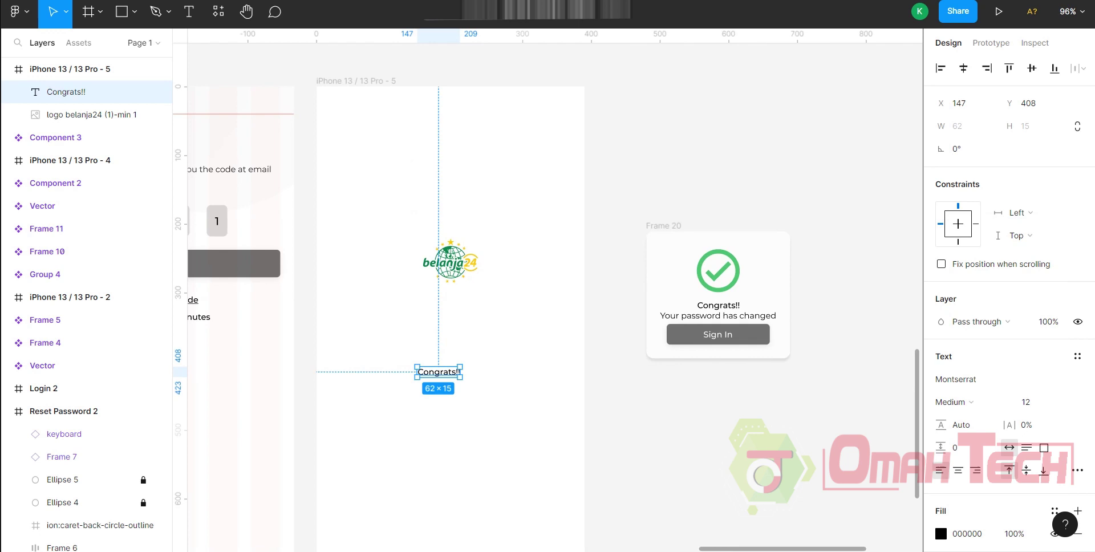
# - Inspect the styling of the email instruction and Resend Code texts
pyautogui.hscroll(-5, 548, 285)
pyautogui.click(364, 123)
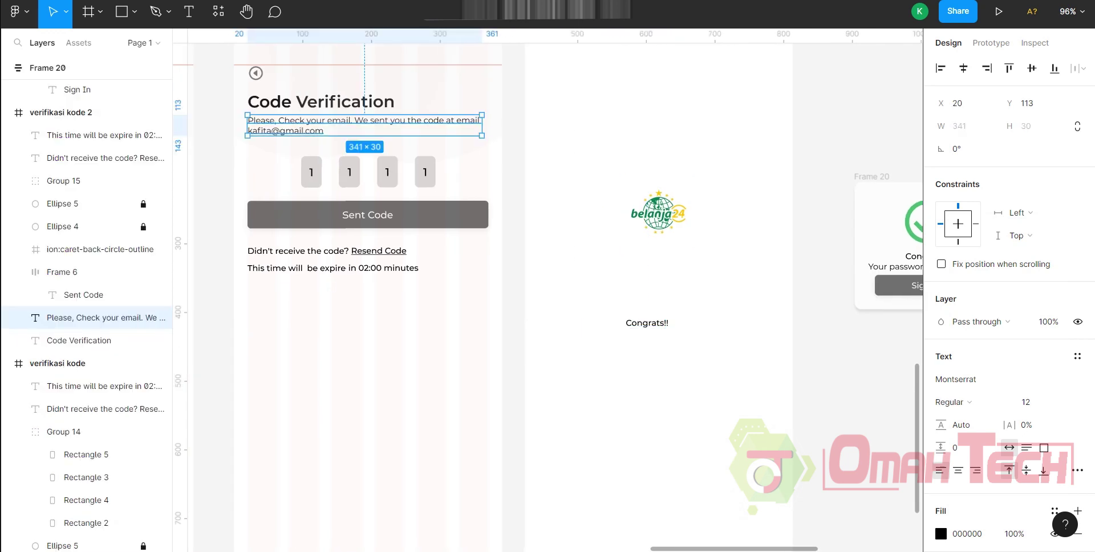
pyautogui.click(379, 251)
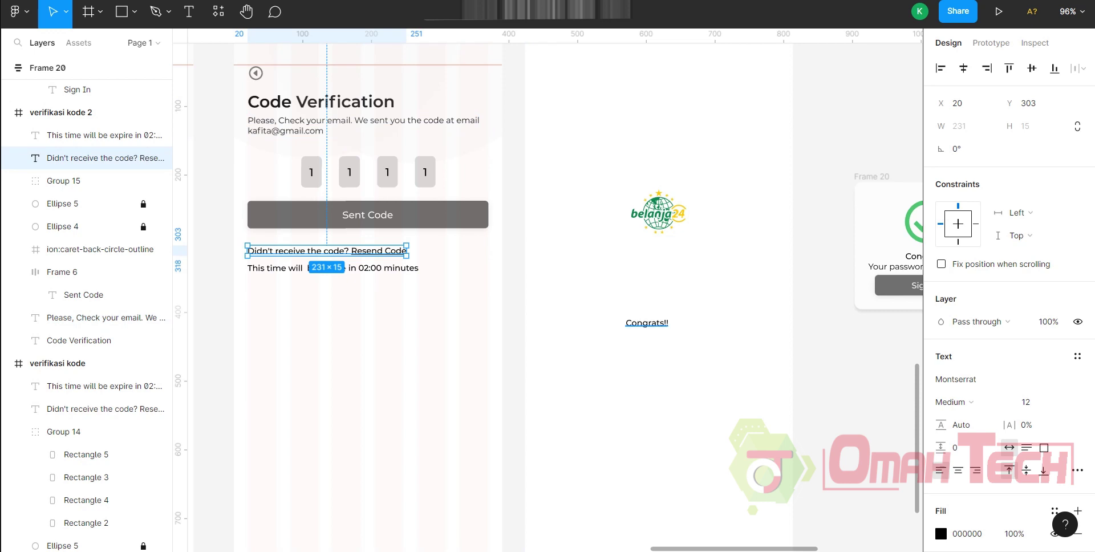
pyautogui.keyDown('ctrl'); pyautogui.scroll(3, 647, 323); pyautogui.keyUp('ctrl')
pyautogui.hscroll(5, 548, 285)
pyautogui.hscroll(-5, 466, 329)
pyautogui.keyDown('ctrl'); pyautogui.scroll(-2, 467, 329); pyautogui.keyUp('ctrl')
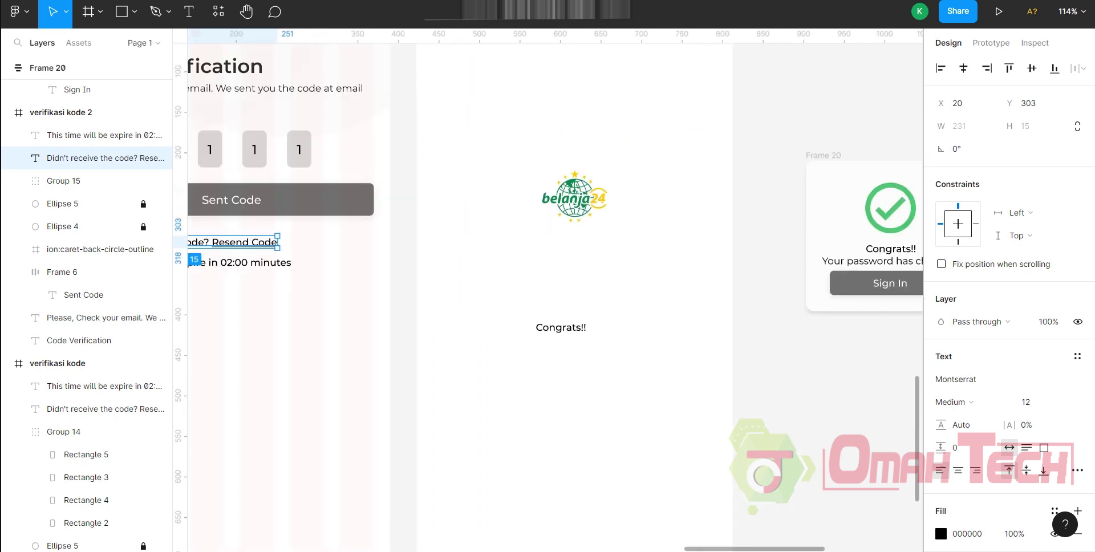
pyautogui.hscroll(5, 466, 329)
# - Centre the Congrats!! heading just below the belanja24 logo
pyautogui.moveTo(466, 328); pyautogui.dragTo(481, 272)
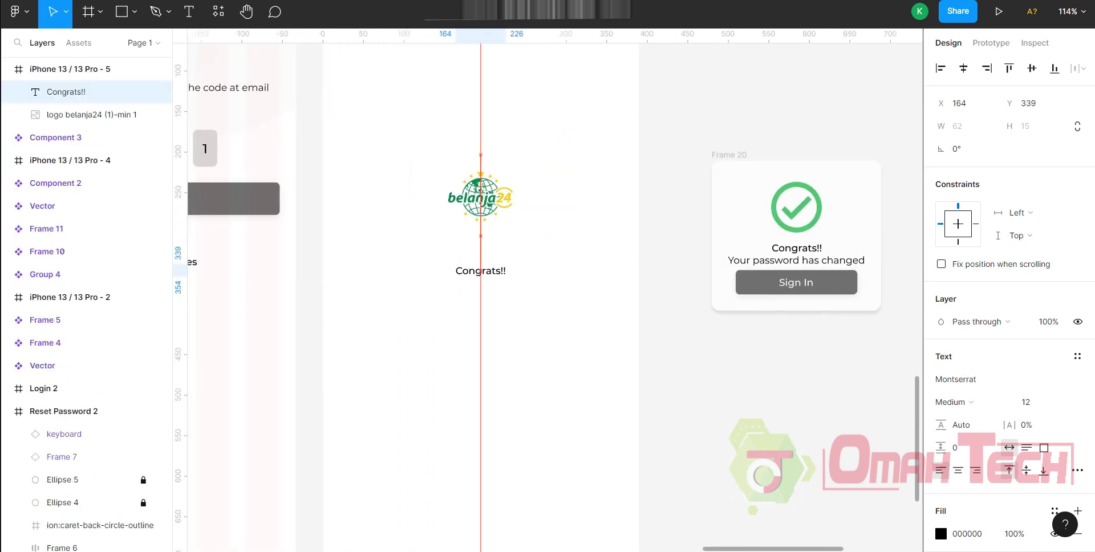
pyautogui.click(797, 250)
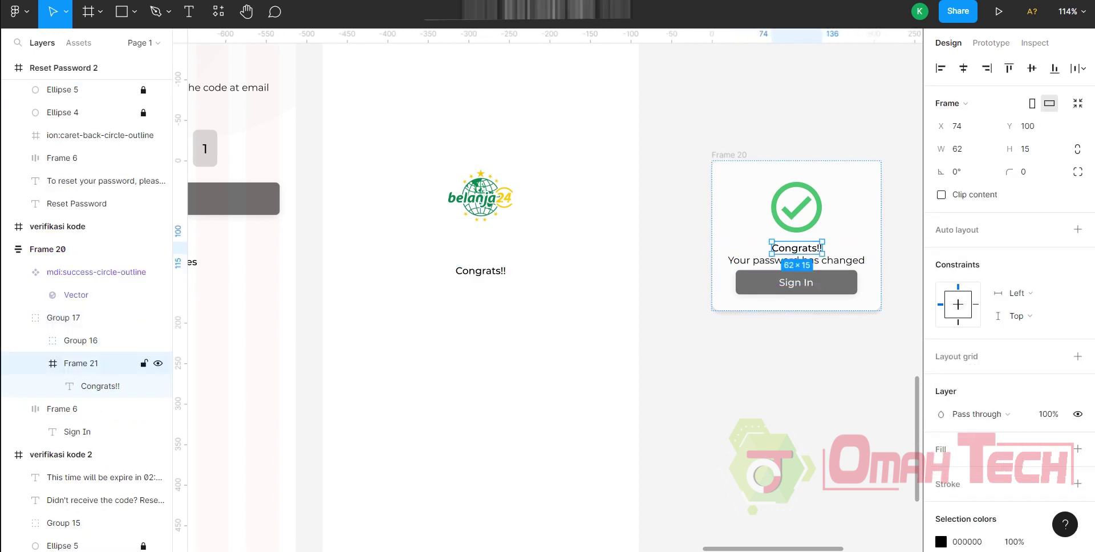
pyautogui.scroll(-3, 1009, 285)
pyautogui.scroll(-1, 548, 285)
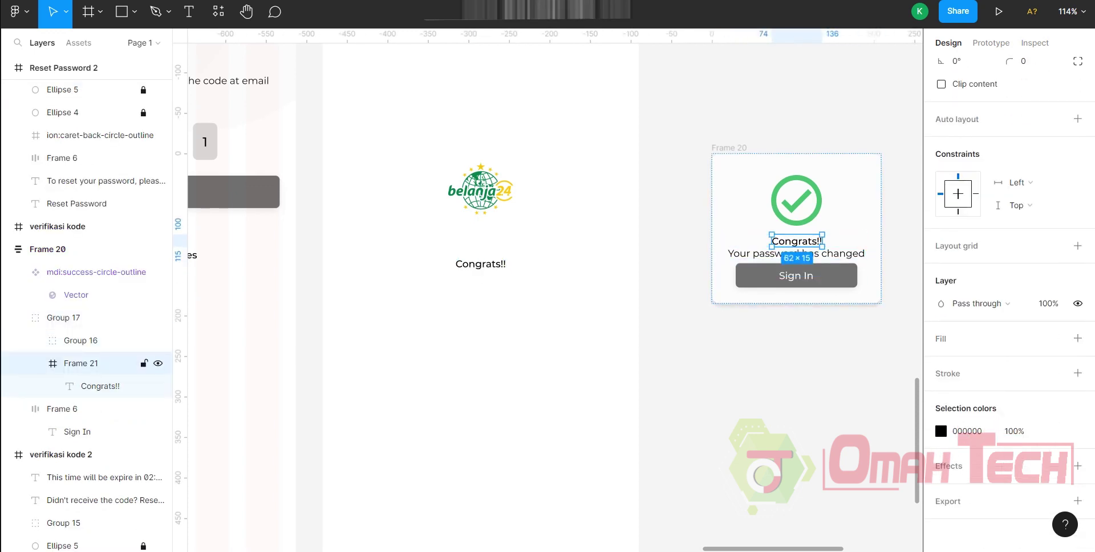
pyautogui.press('Return')
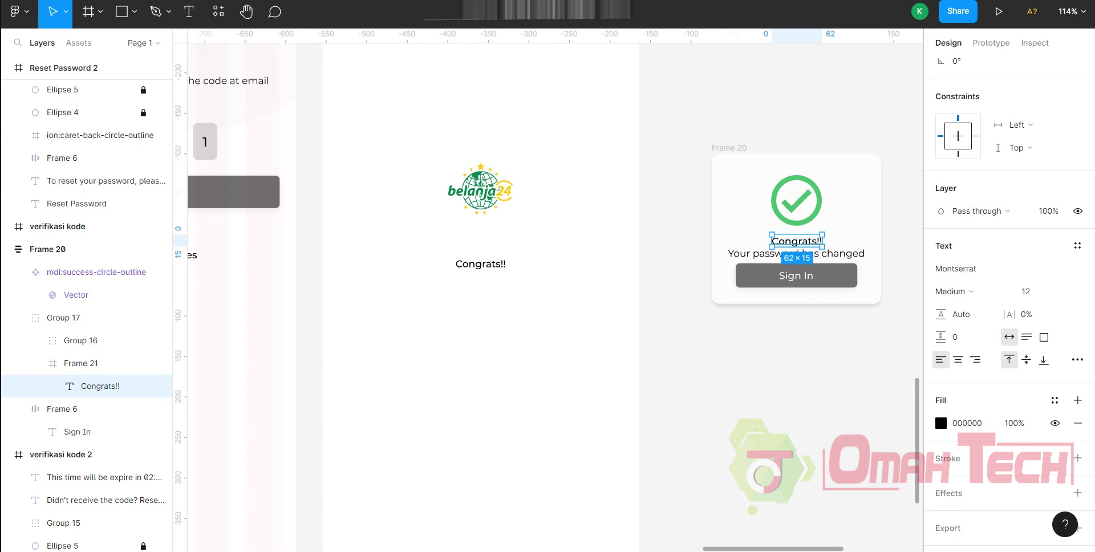
pyautogui.press('Escape')
pyautogui.click(480, 264)
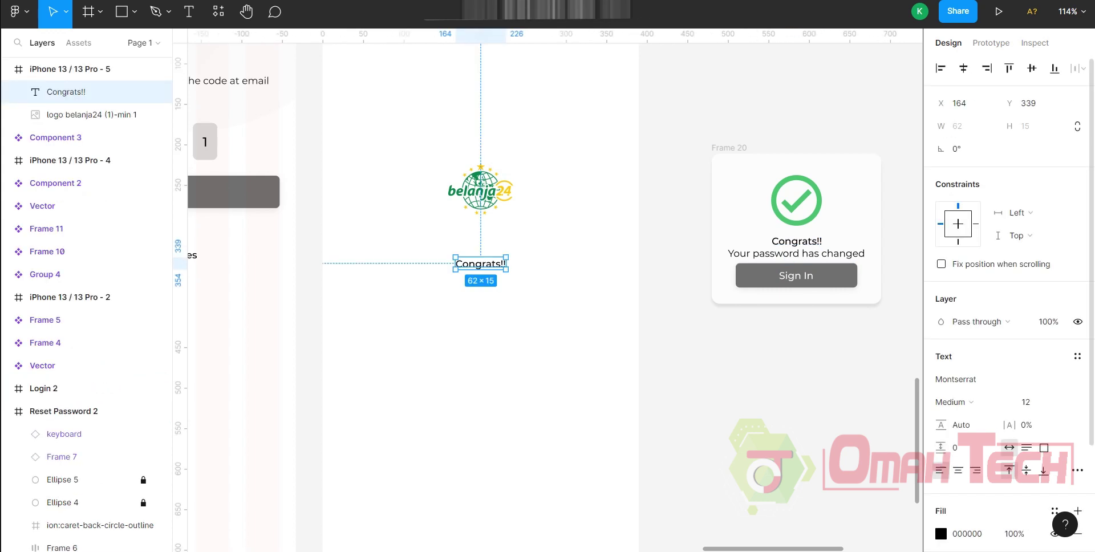
pyautogui.rightClick(477, 263)
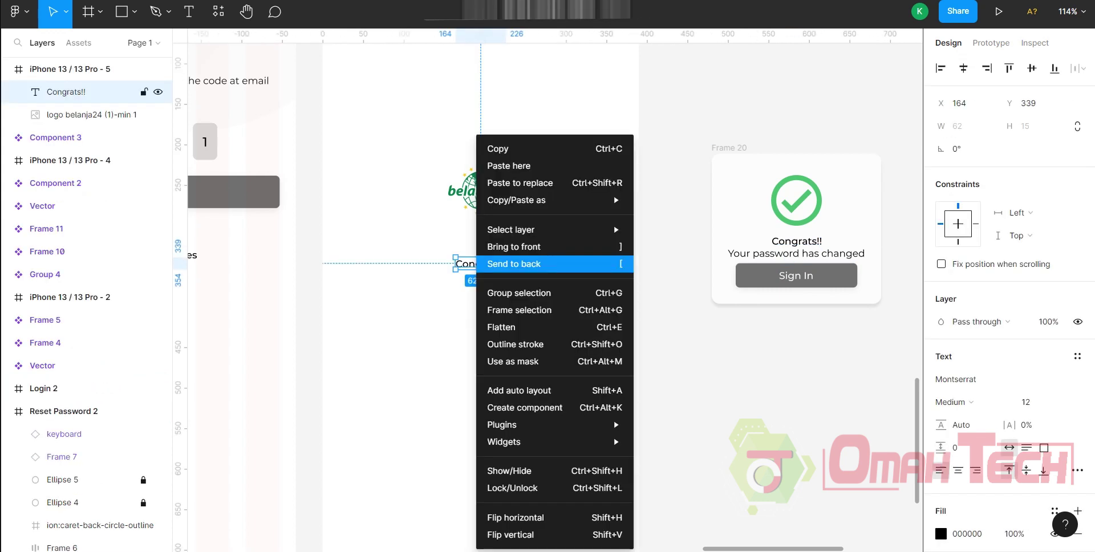
pyautogui.click(519, 310)
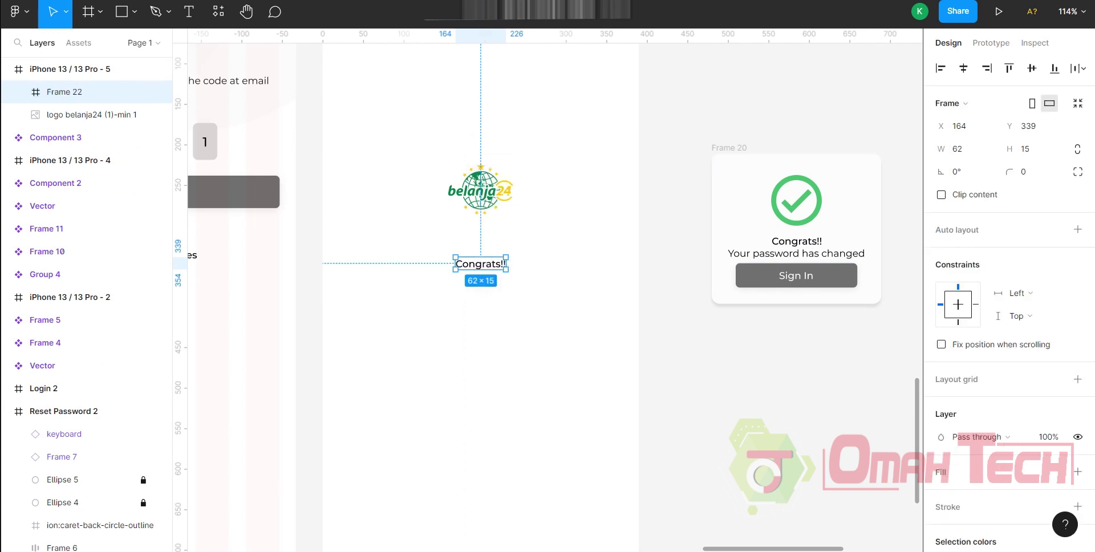
pyautogui.press('Escape')
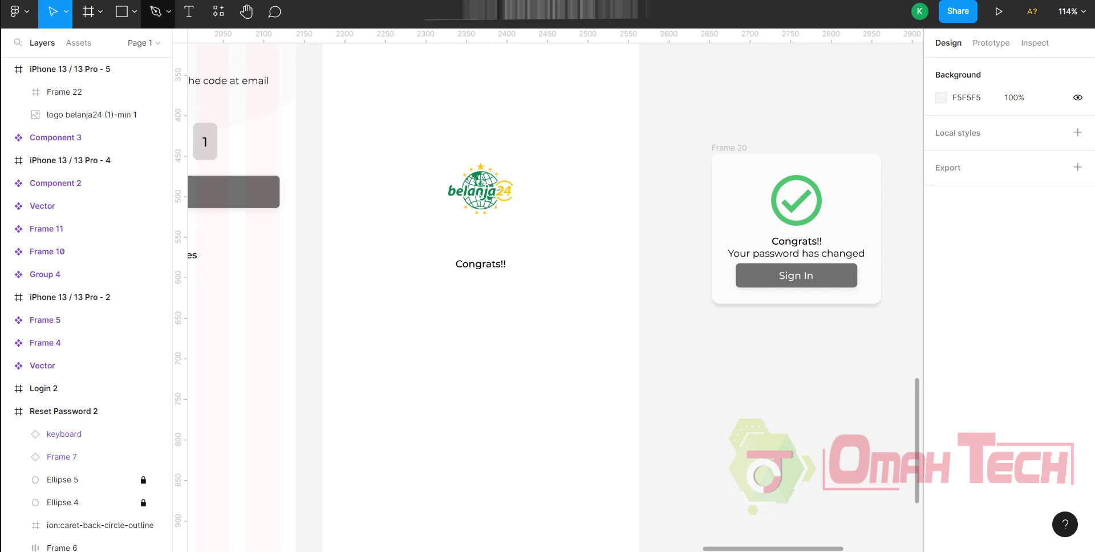
pyautogui.click(65, 92)
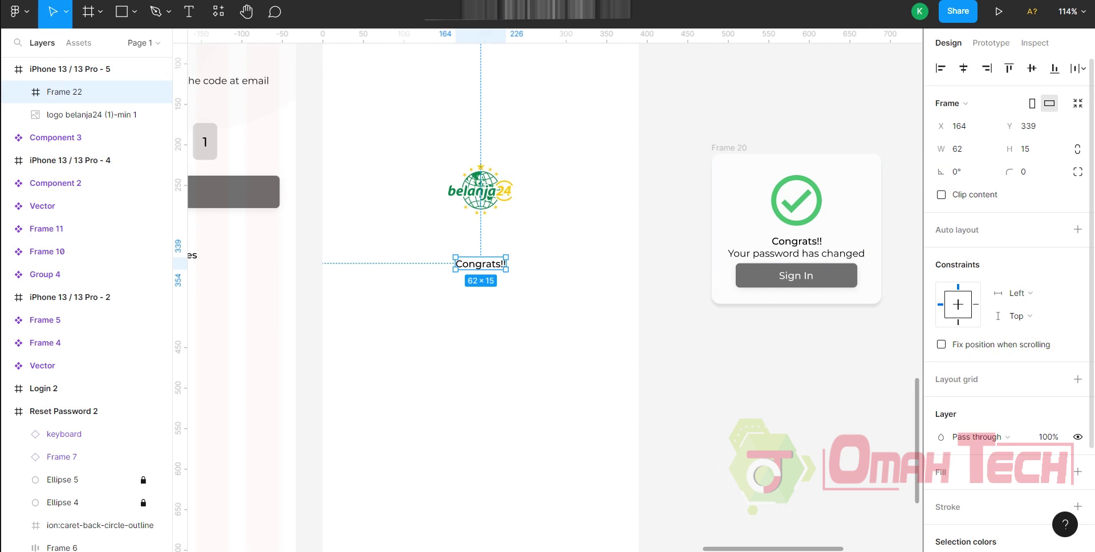
pyautogui.click(1078, 229)
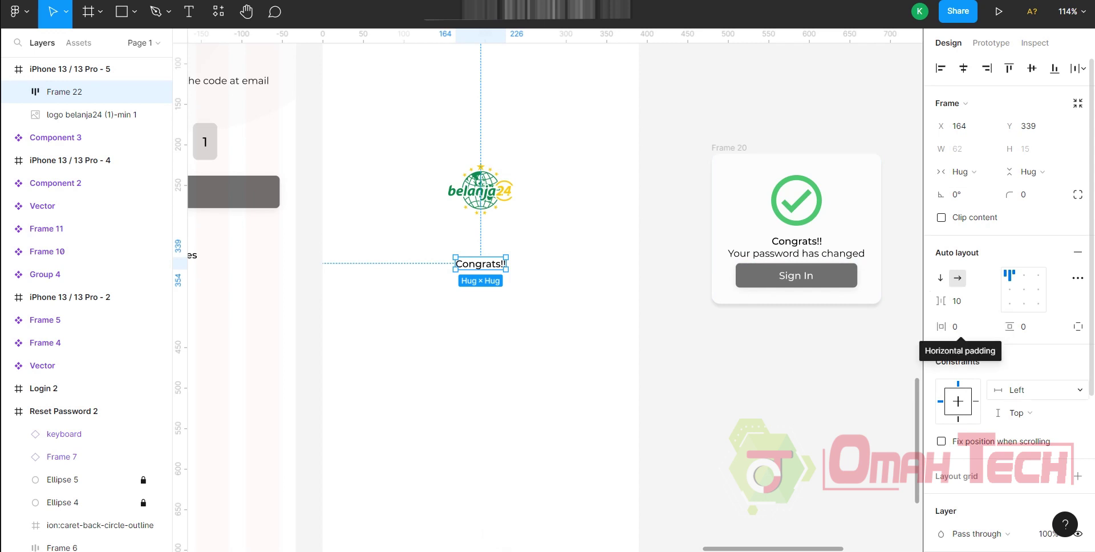
pyautogui.click(969, 327)
pyautogui.write('10')
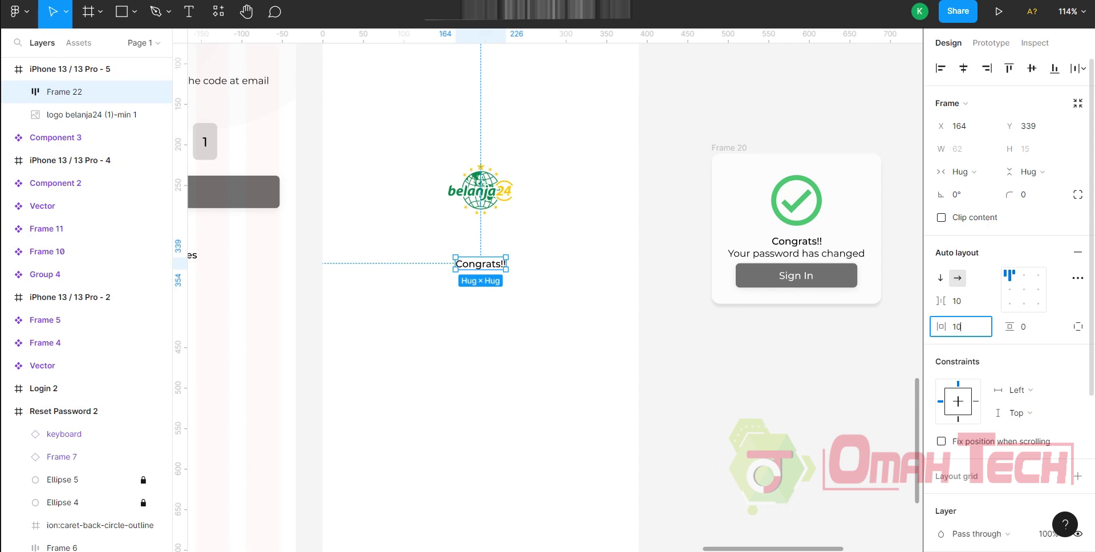
pyautogui.press('Return')
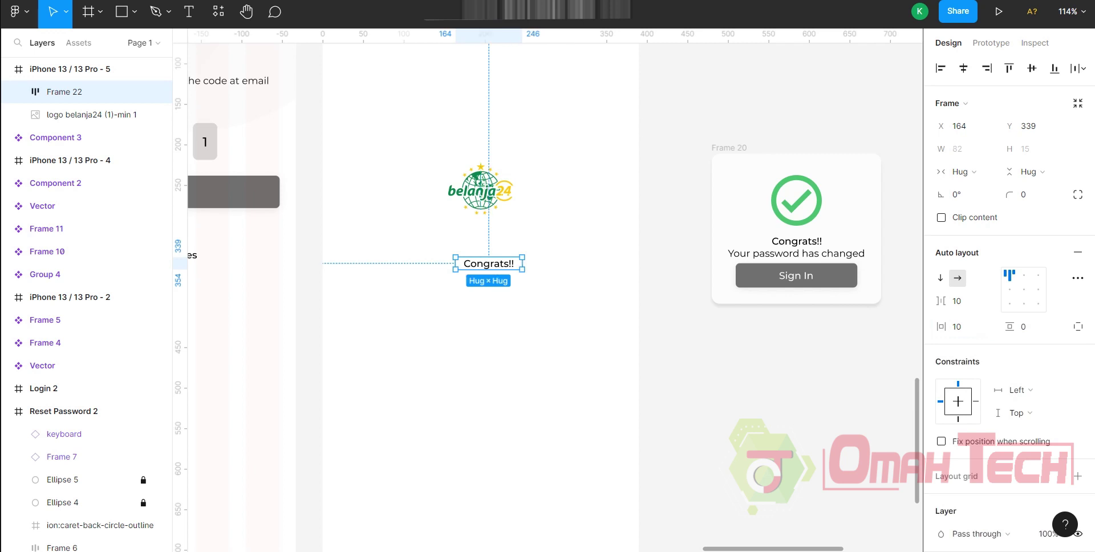
pyautogui.click(1032, 326)
pyautogui.write('1')
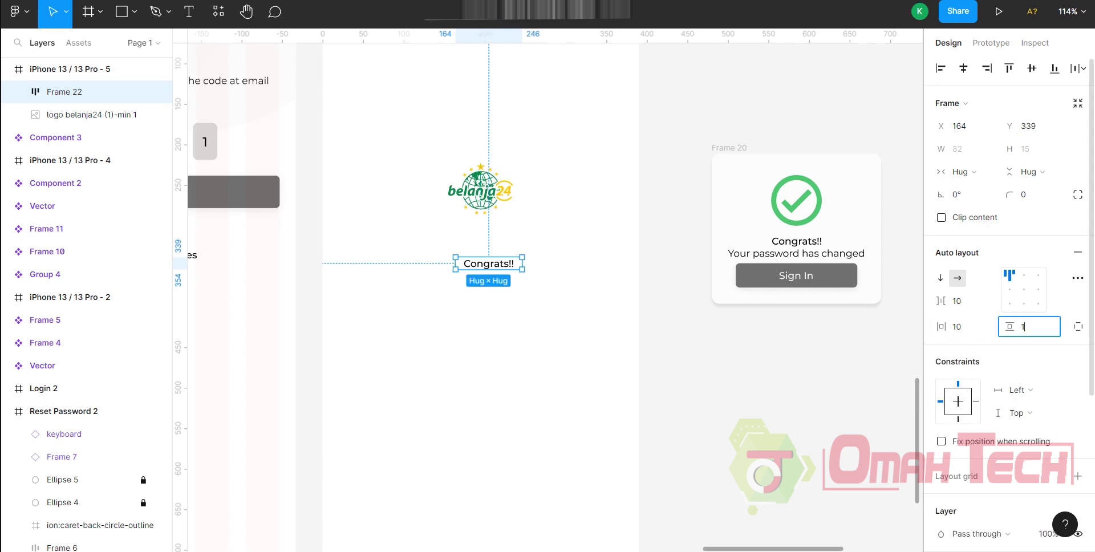
pyautogui.write('0')
pyautogui.press('Return')
pyautogui.press('Escape')
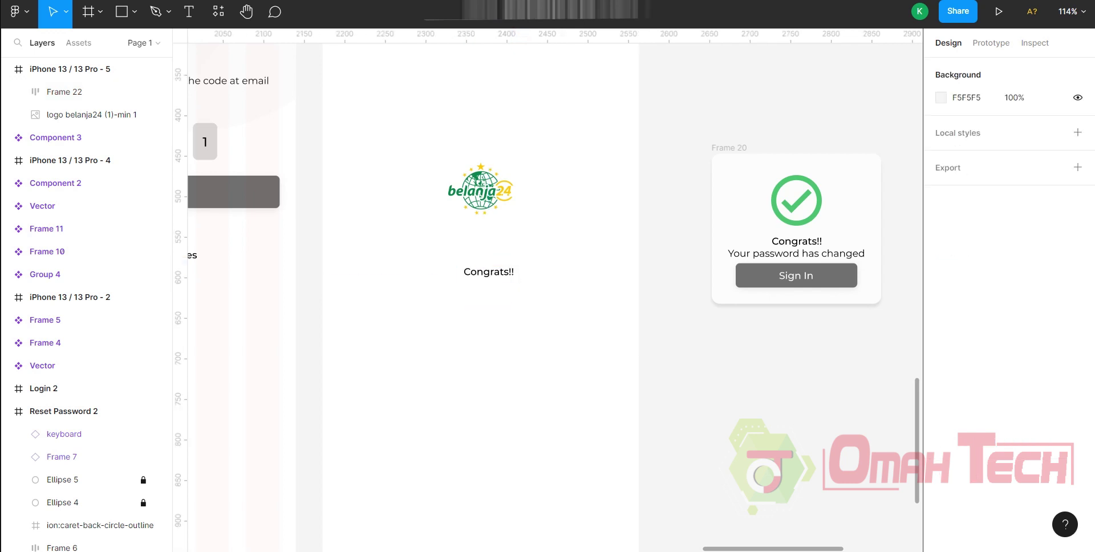
pyautogui.click(489, 272)
pyautogui.moveTo(489, 272); pyautogui.dragTo(463, 255)
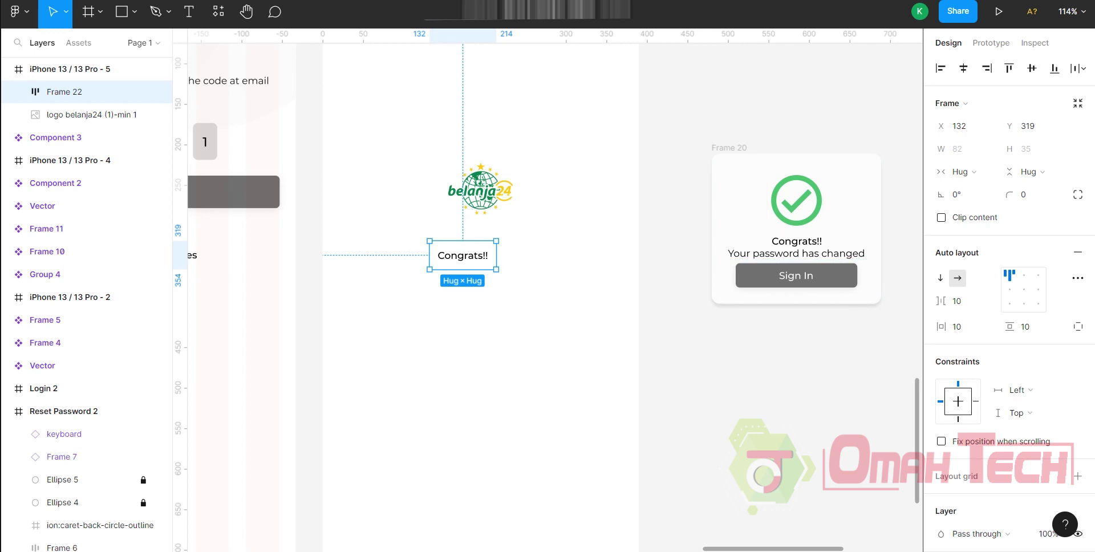
pyautogui.click(963, 69)
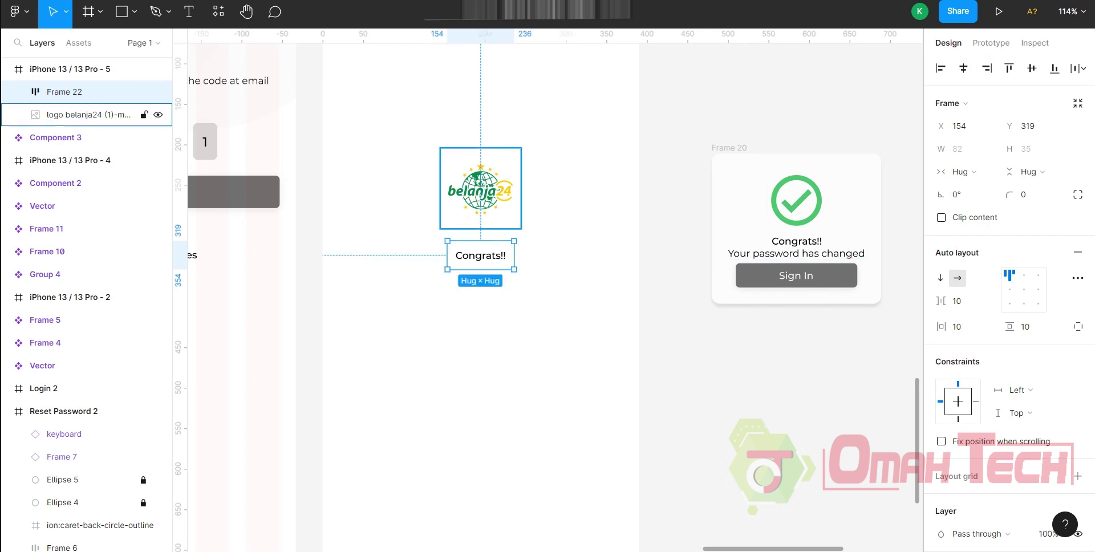
pyautogui.press('Escape')
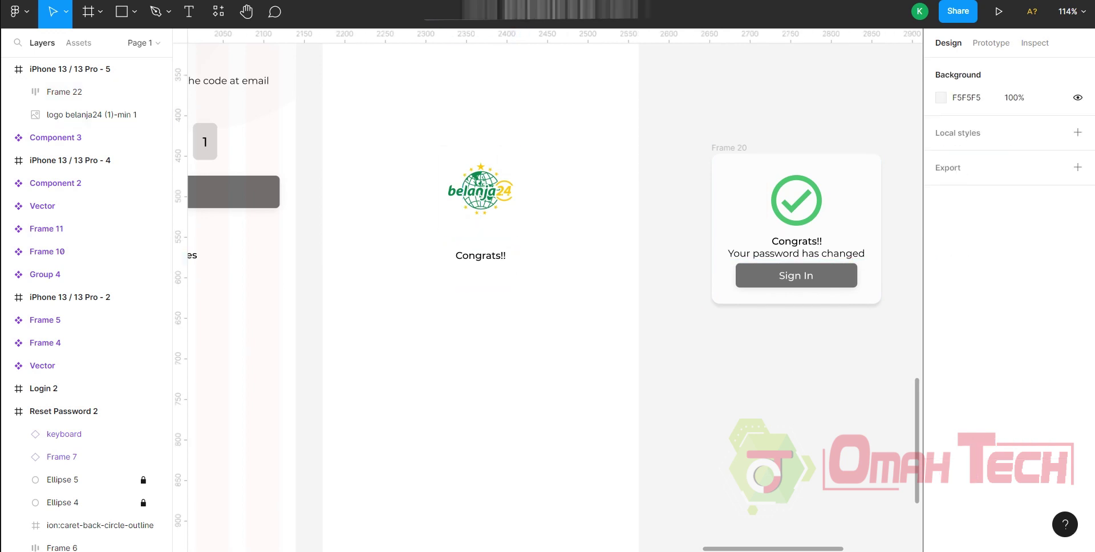
pyautogui.hotkey('ctrl', 'alt', 'Return')
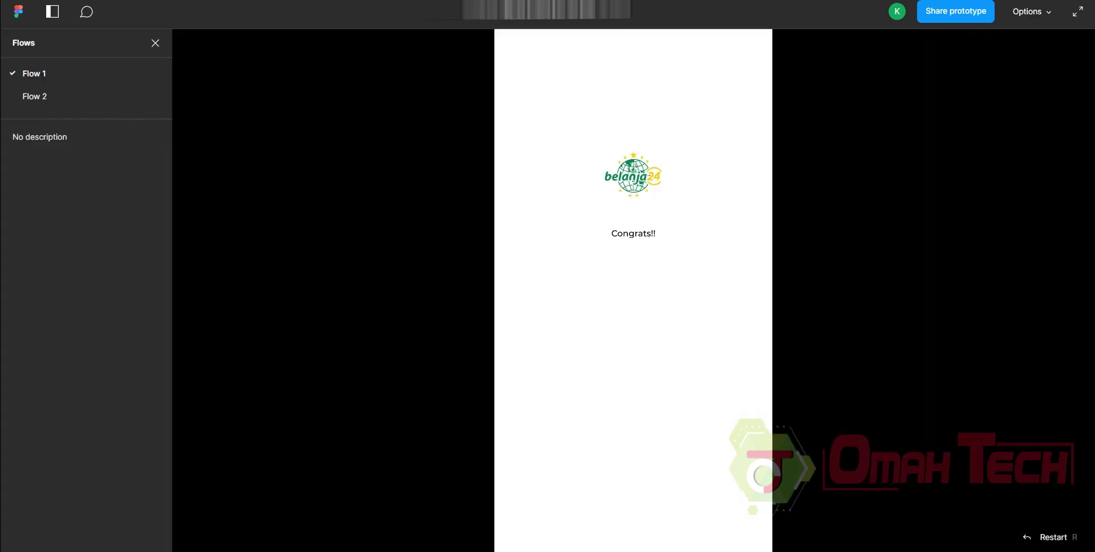
pyautogui.hotkey('ctrl', 'w')
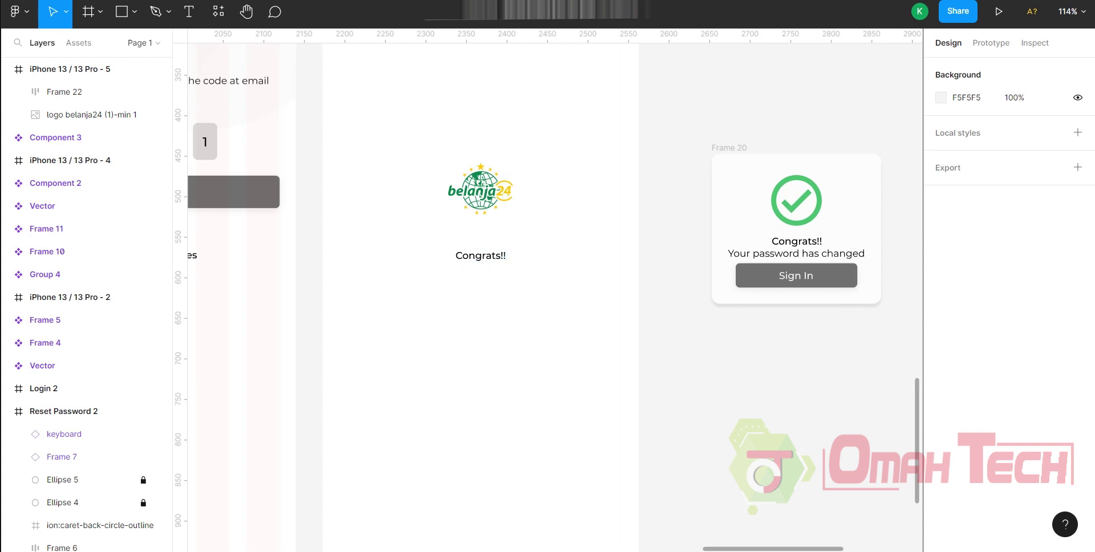
# - Type 'Your password has changed' below Congrats!!, set it to Regular weight, and centre it horizontally
pyautogui.press('t')
pyautogui.click(420, 320)
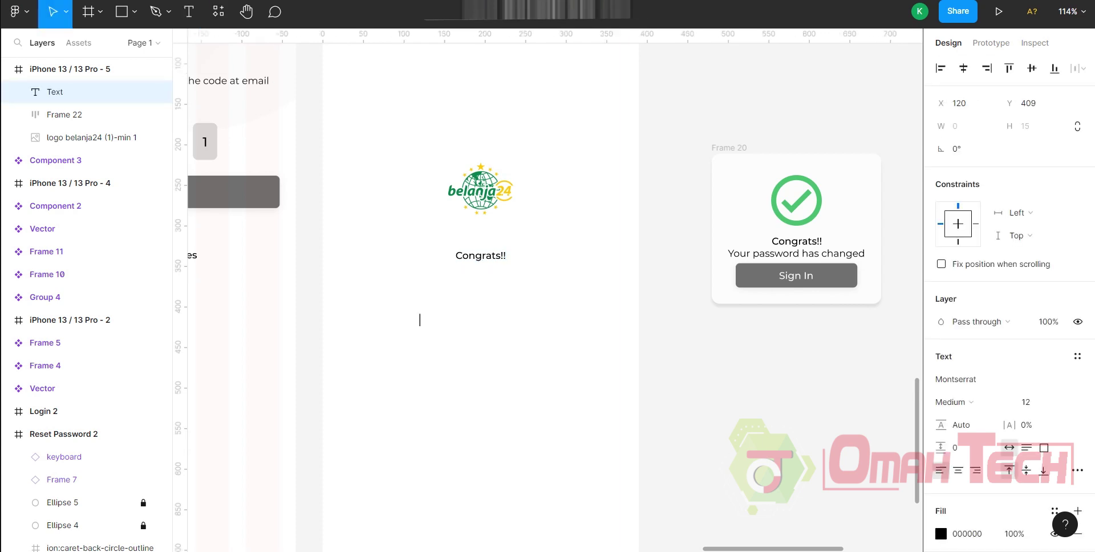
pyautogui.write('Your')
pyautogui.write('assword')
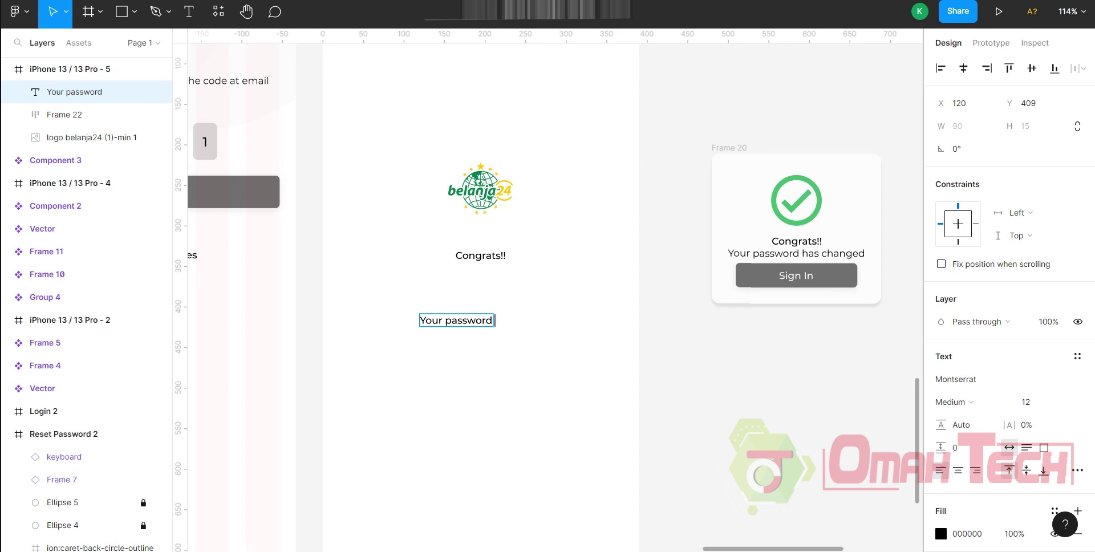
pyautogui.write(' has changed')
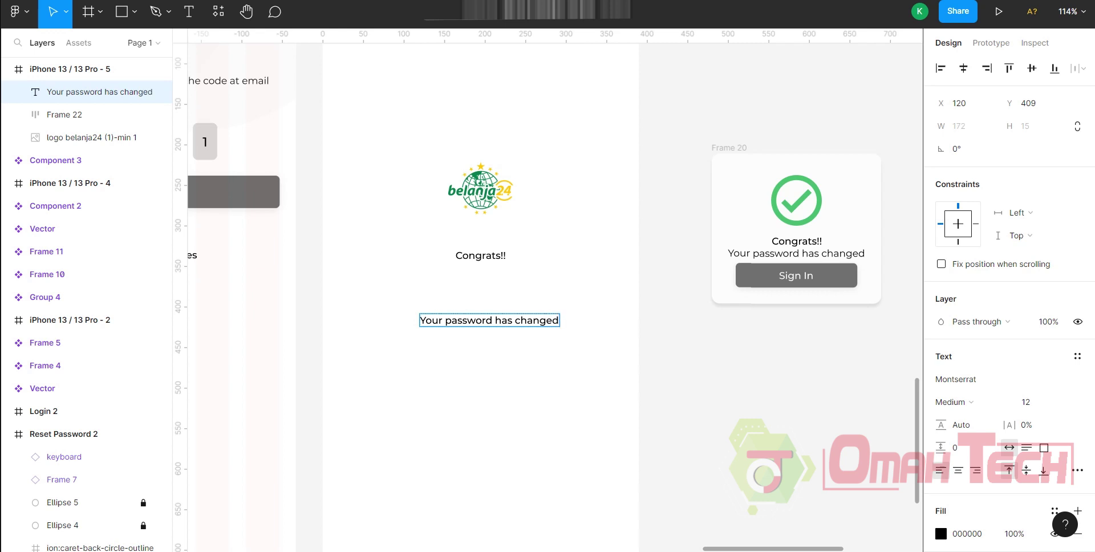
pyautogui.hotkey('ctrl', 'a')
pyautogui.click(973, 402)
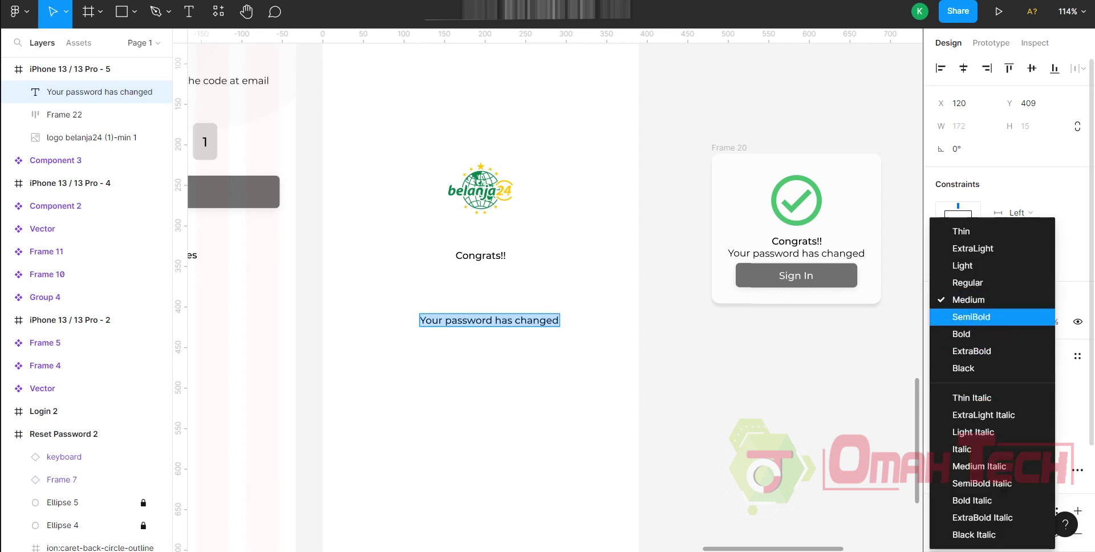
pyautogui.click(970, 283)
pyautogui.moveTo(488, 320); pyautogui.dragTo(481, 320)
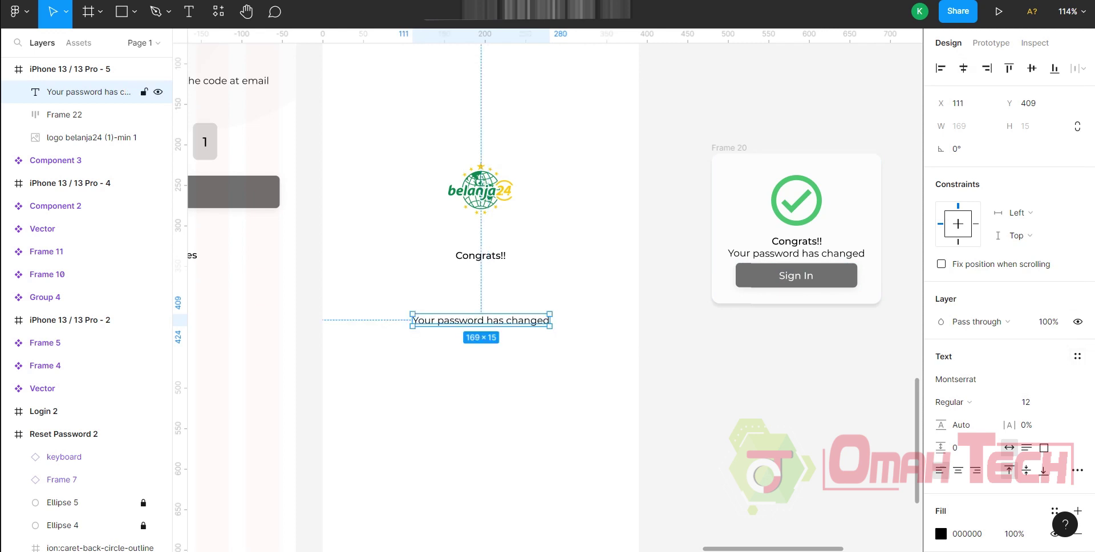
# - Wrap the password message in an auto-layout frame with 10 vertical and horizontal padding
pyautogui.rightClick(480, 320)
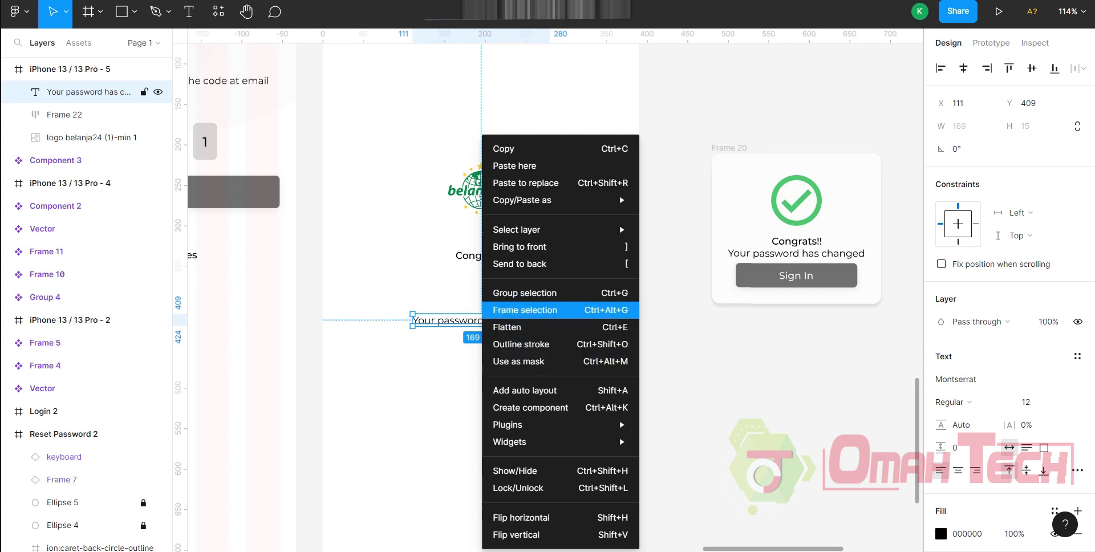
pyautogui.click(531, 309)
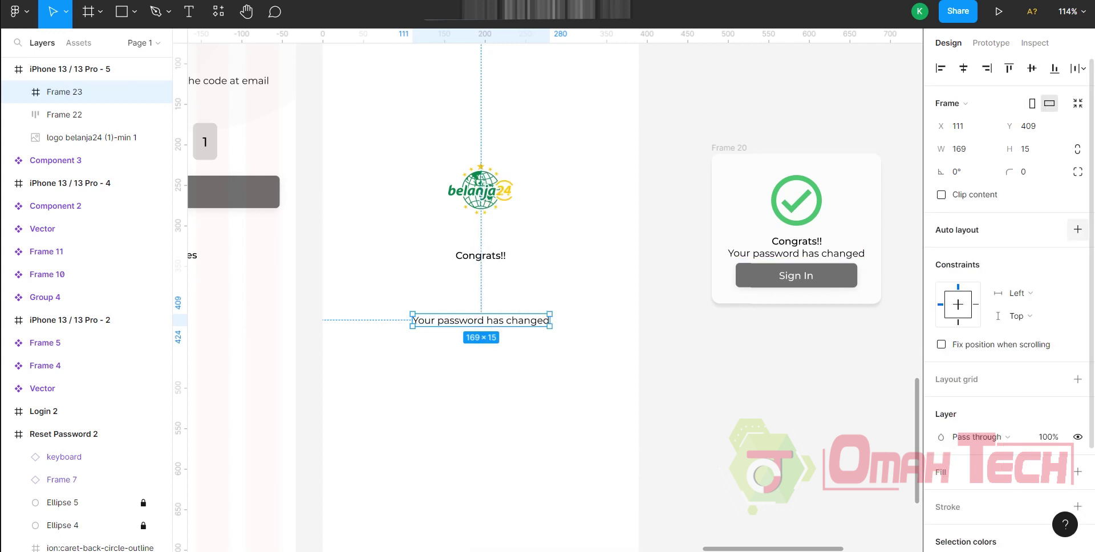
pyautogui.hotkey('shift', 'a')
pyautogui.click(1029, 326)
pyautogui.write('10')
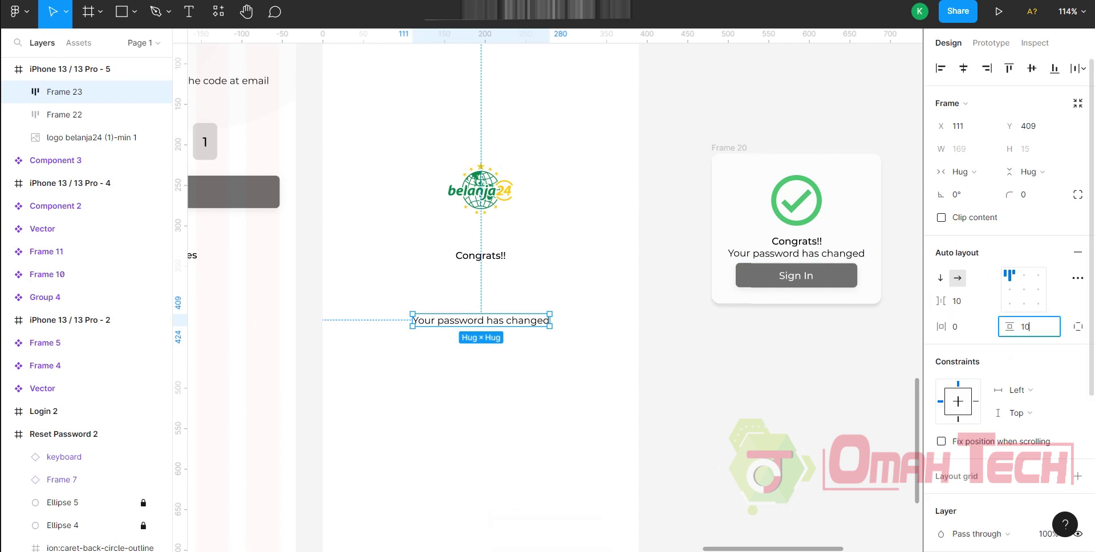
pyautogui.press('Return')
pyautogui.click(964, 326)
pyautogui.write('1')
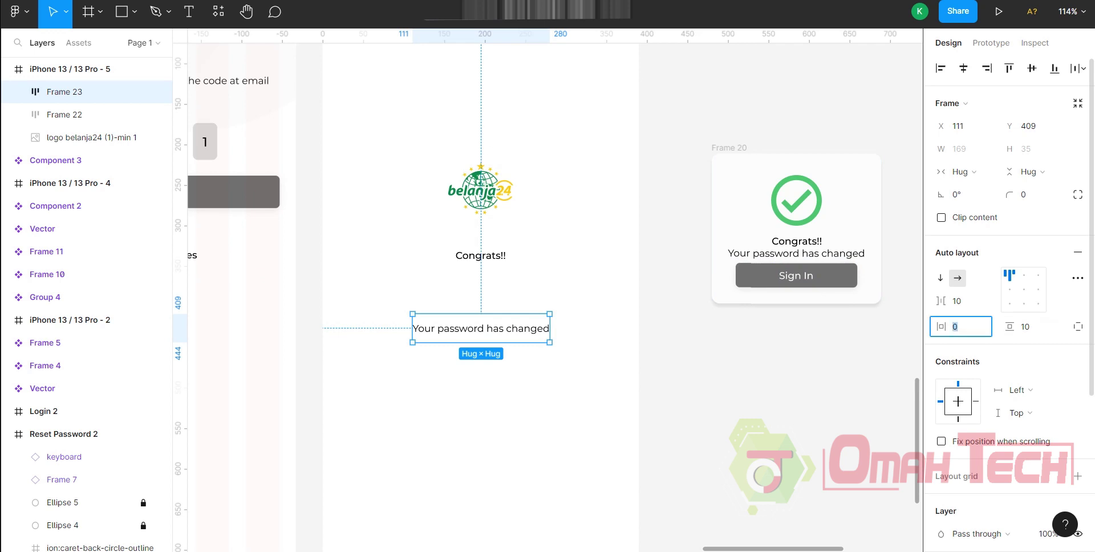
pyautogui.write('0')
pyautogui.press('Return')
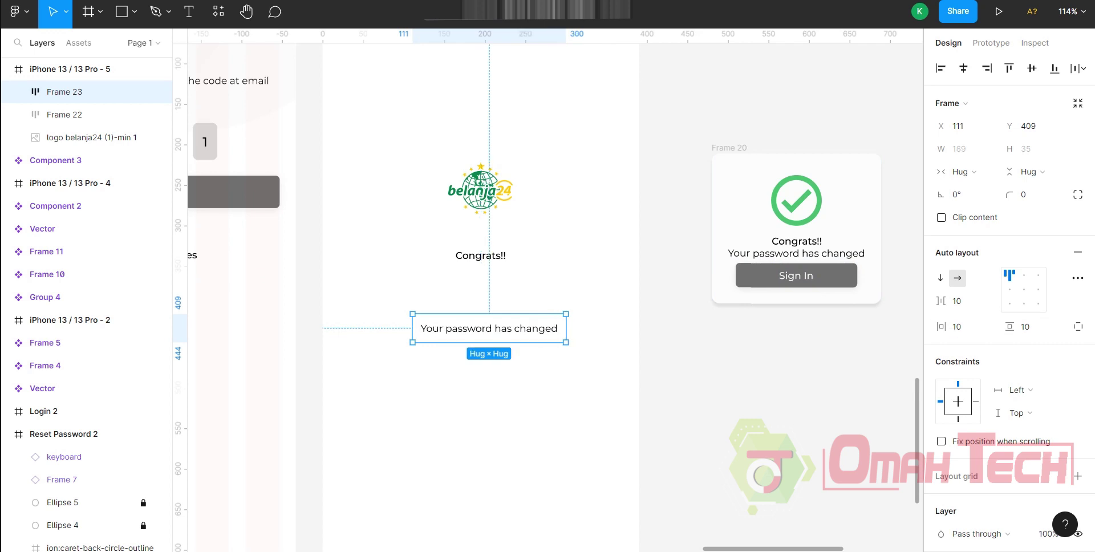
pyautogui.press('Escape')
# - Reduce the spacing between Frame 23 and Frame 22 to 8
pyautogui.click(68, 91)
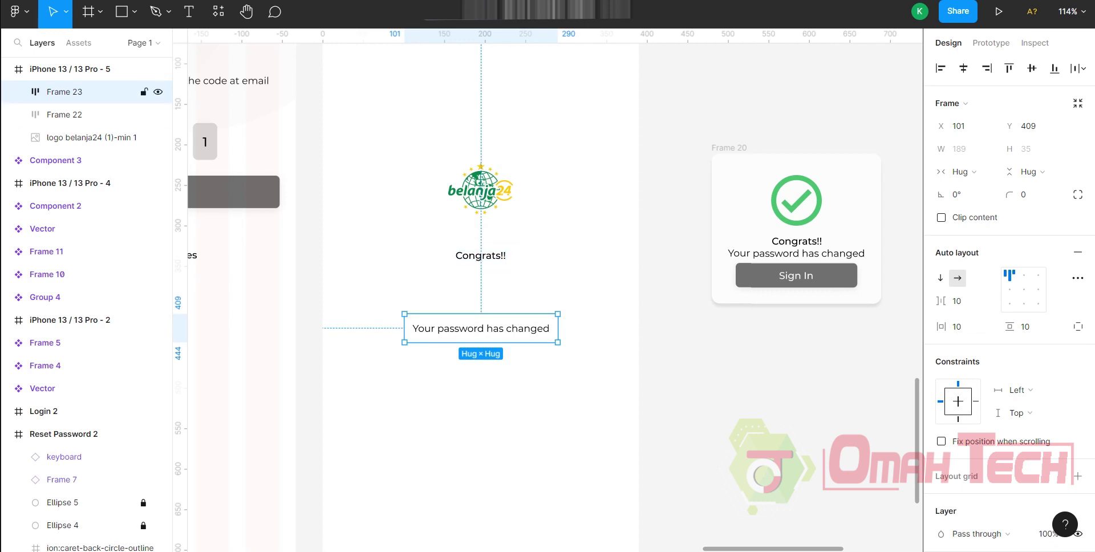
pyautogui.keyDown('shift'); pyautogui.click(69, 115); pyautogui.keyUp('shift')
pyautogui.click(962, 240)
pyautogui.write('8')
pyautogui.press('Return')
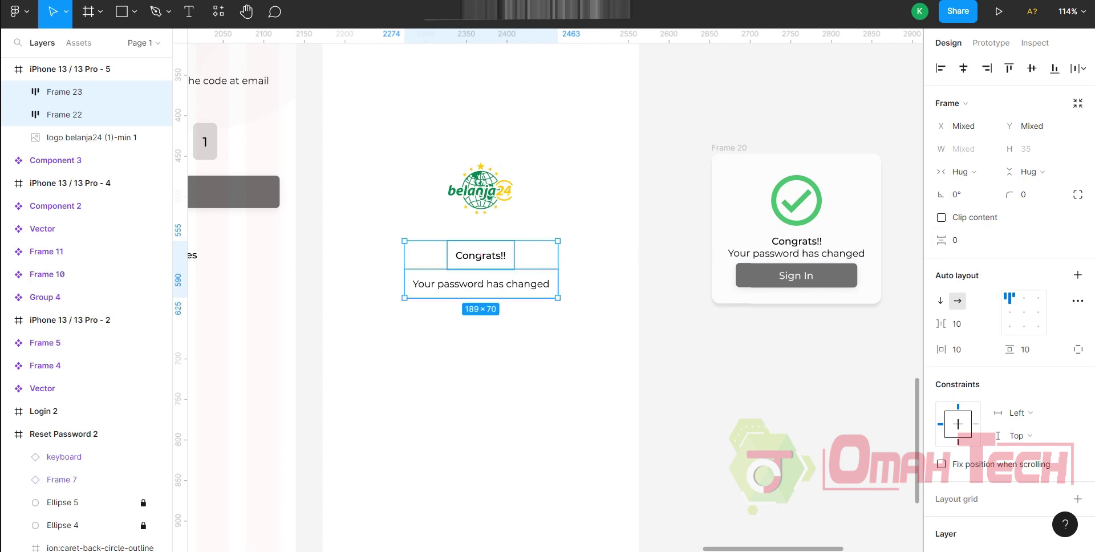
pyautogui.press('Escape')
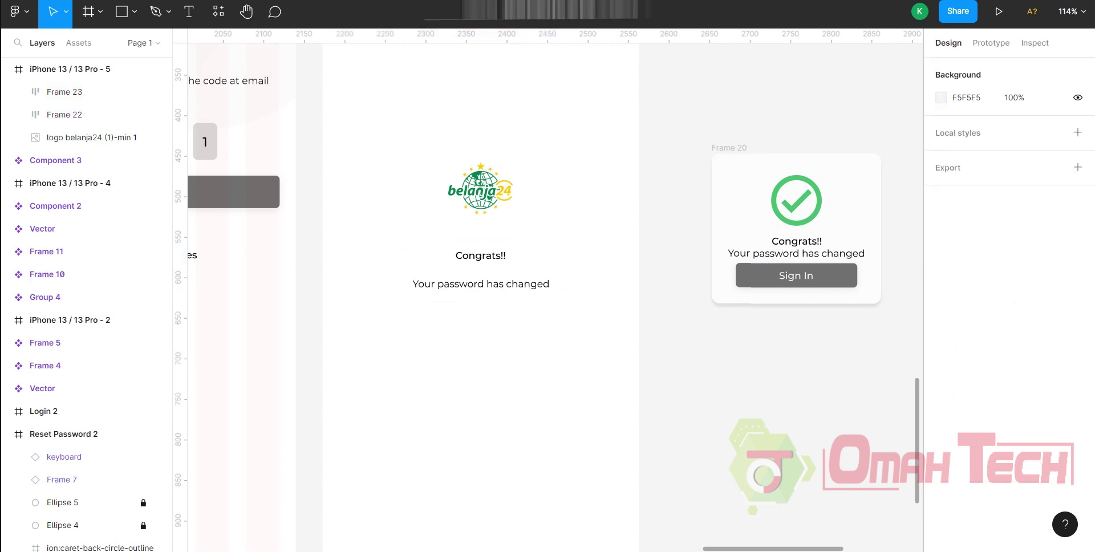
# - Give Frame 23 and Frame 22 vertical padding 5 and zero spacing
pyautogui.click(64, 92)
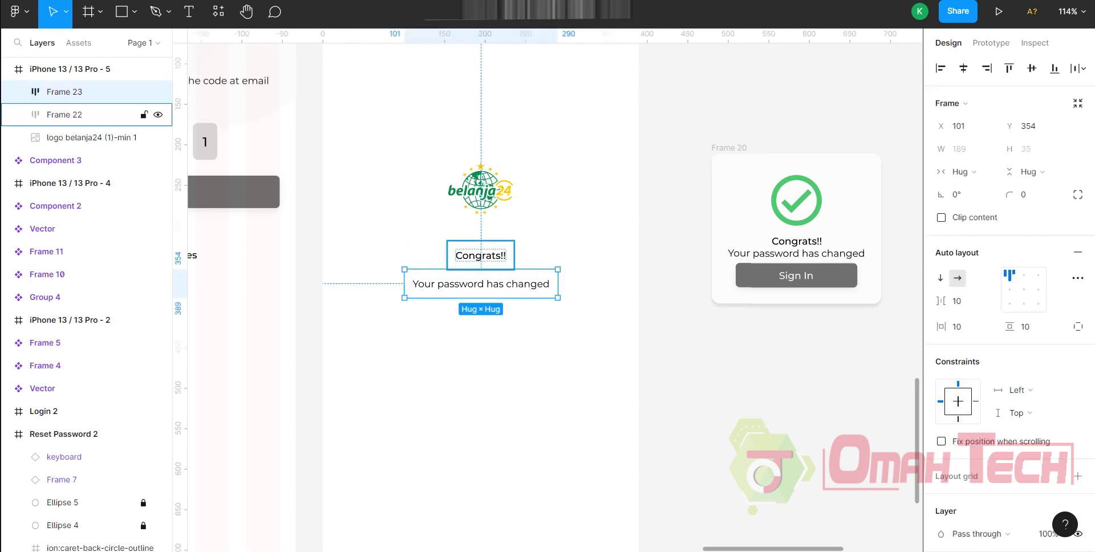
pyautogui.keyDown('shift'); pyautogui.click(65, 115); pyautogui.keyUp('shift')
pyautogui.click(1027, 349)
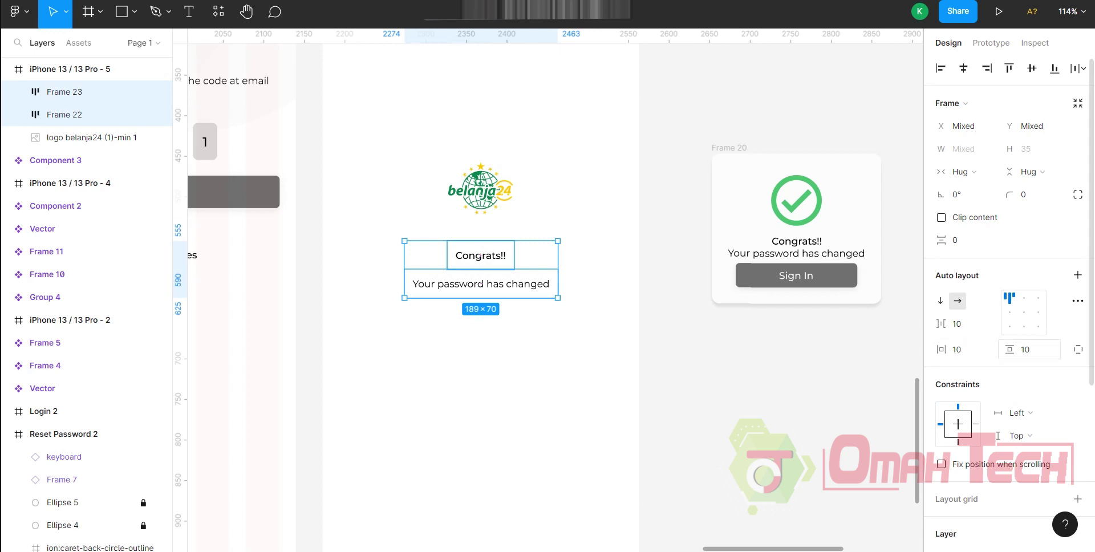
pyautogui.write('5')
pyautogui.press('Return')
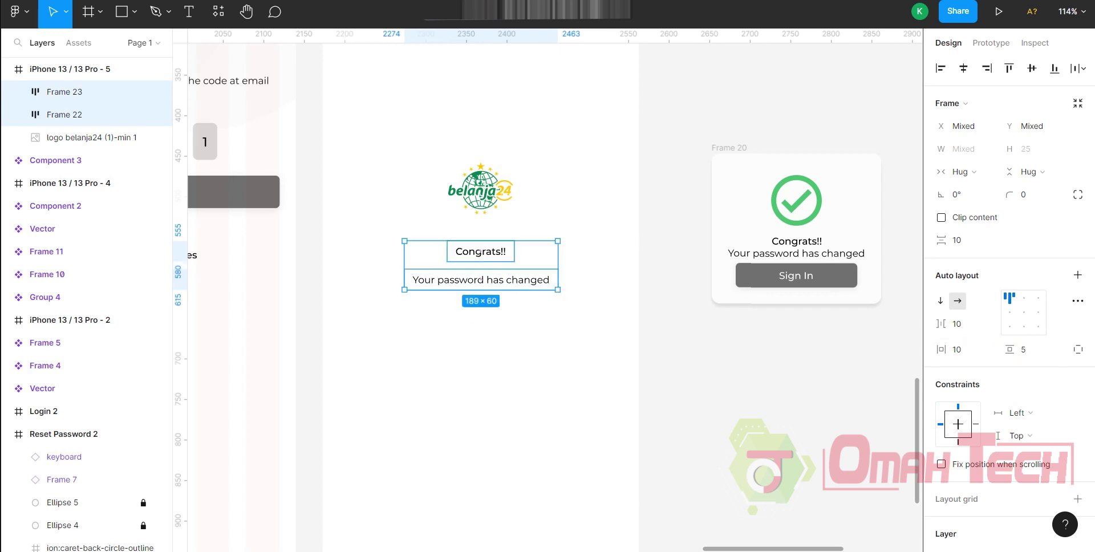
pyautogui.click(964, 240)
pyautogui.write('0')
pyautogui.press('Return')
pyautogui.press('Escape')
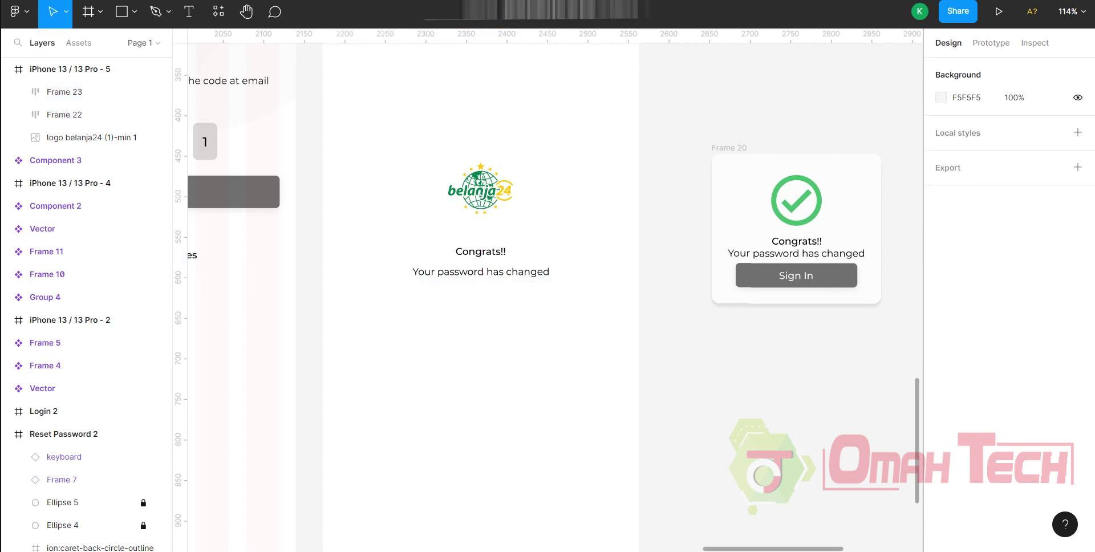
# - Preview the updated Congrats screen, then inspect the logo and Frame 22
pyautogui.hotkey('ctrl', 'alt', 'Return')
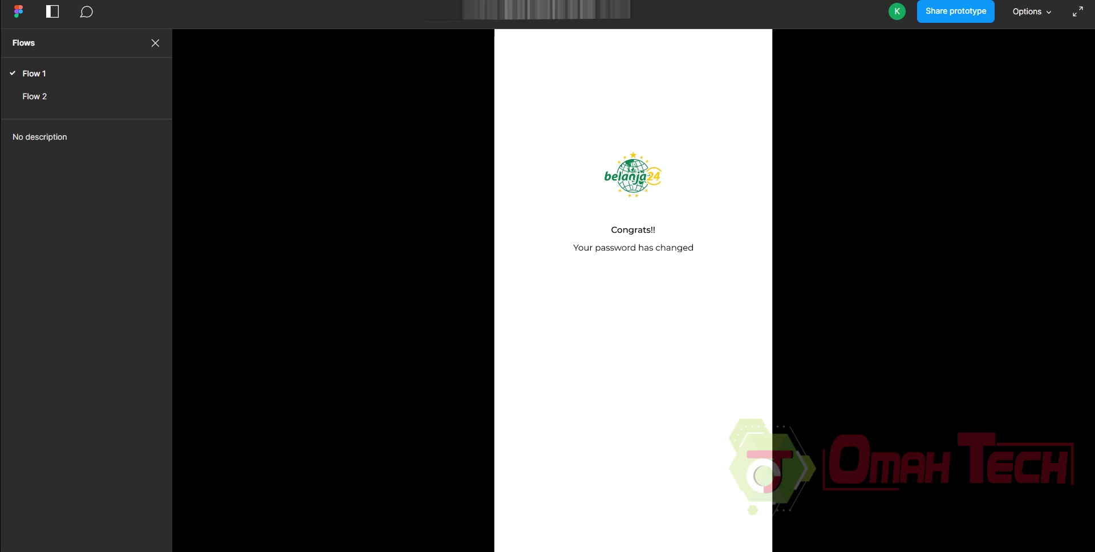
pyautogui.hotkey('ctrl', 'w')
pyautogui.click(481, 188)
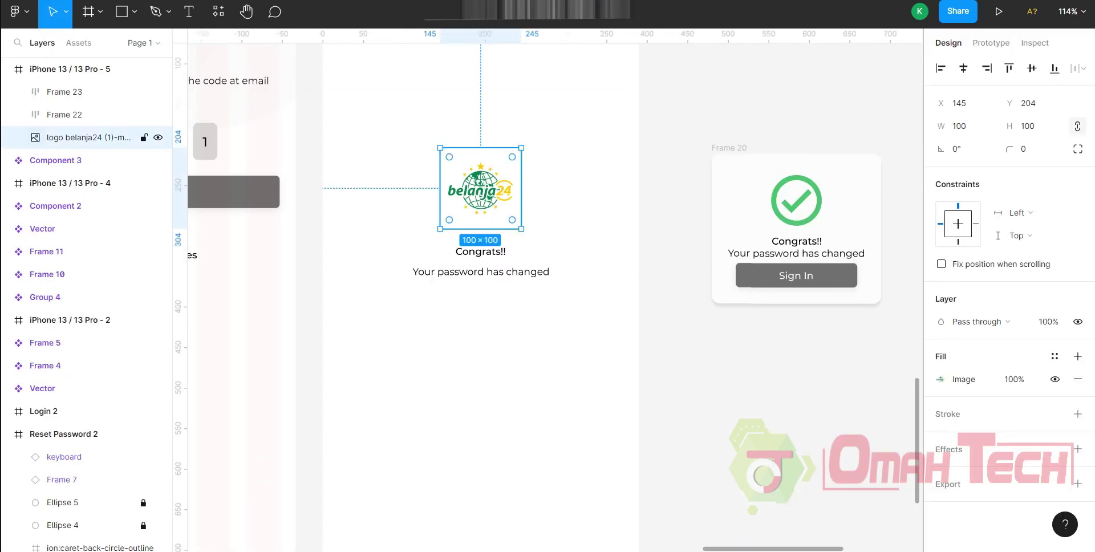
pyautogui.click(86, 114)
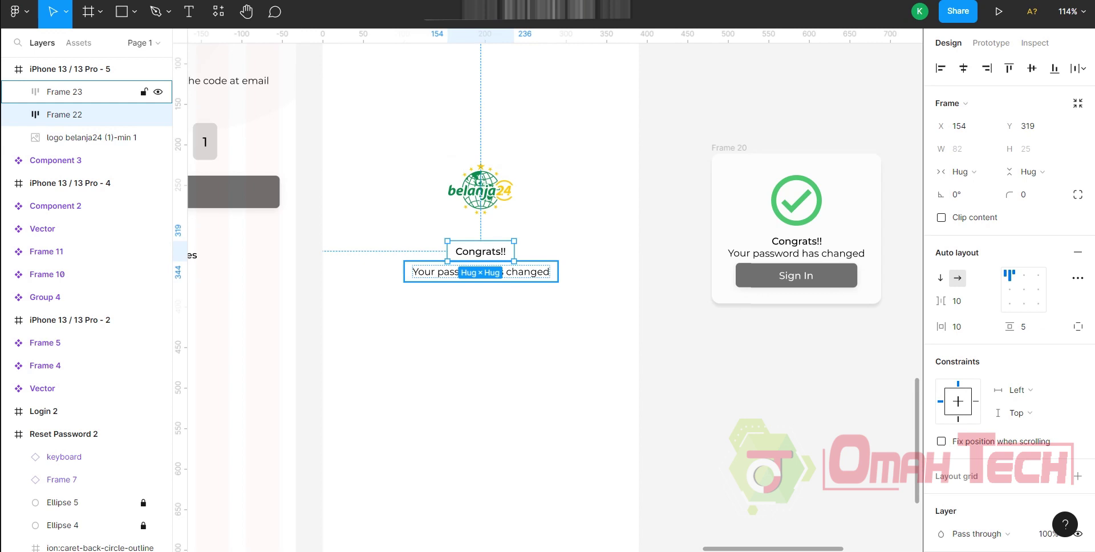
pyautogui.press('Escape')
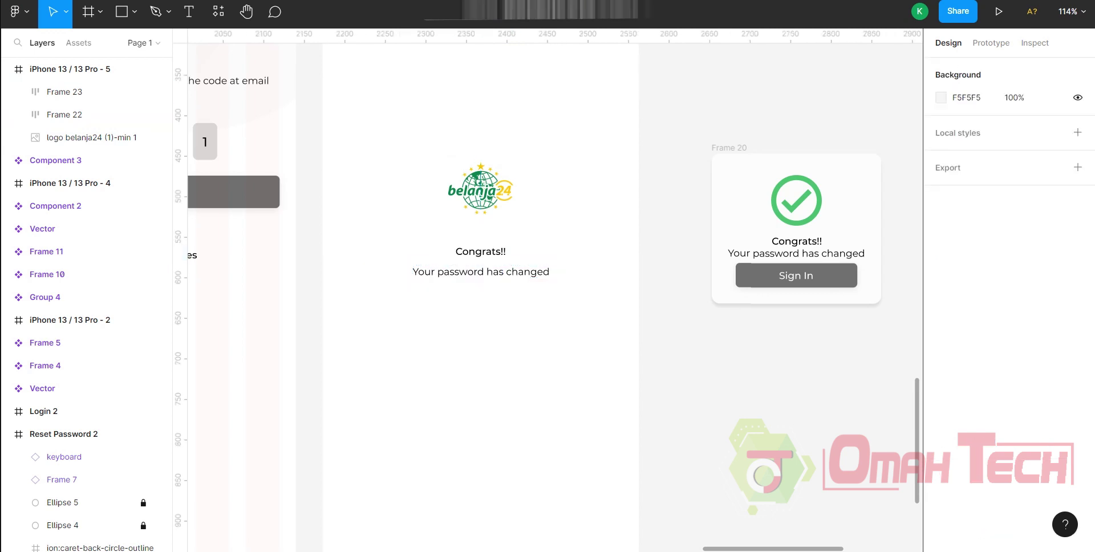
# - Move the Sign In button onto the phone screen and compare it with the Sent Code button
pyautogui.click(796, 275)
pyautogui.moveTo(796, 276); pyautogui.dragTo(482, 360)
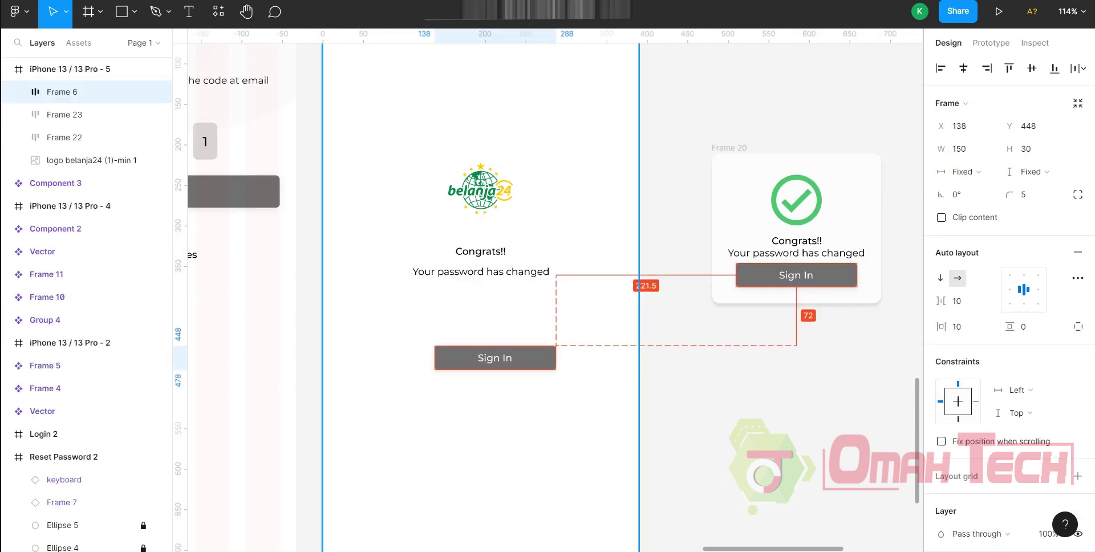
pyautogui.press('Left')
pyautogui.press('Left')
pyautogui.press('Left')
pyautogui.hscroll(-5, 547, 286)
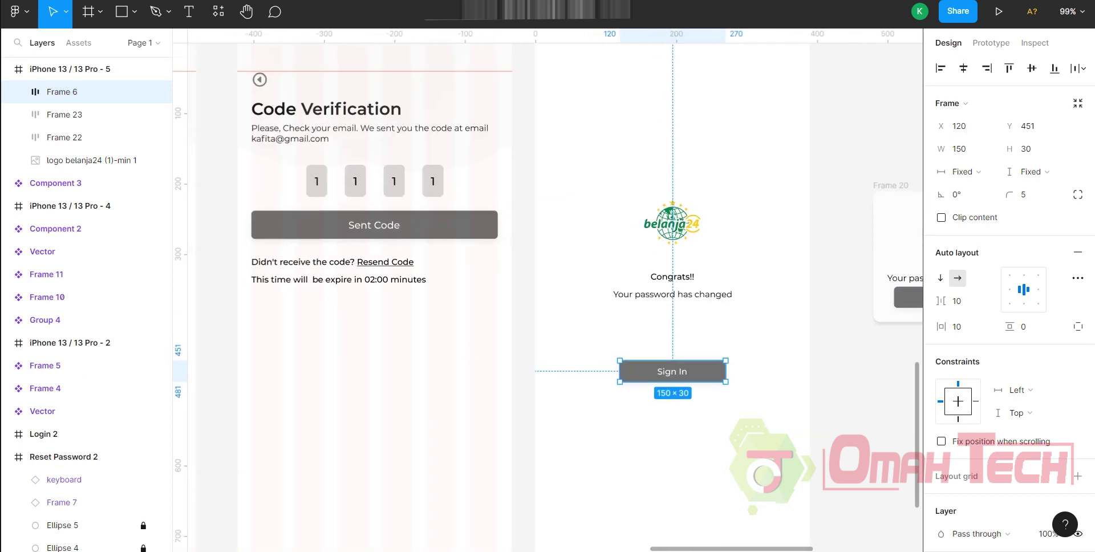
pyautogui.moveTo(725, 372); pyautogui.dragTo(770, 371)
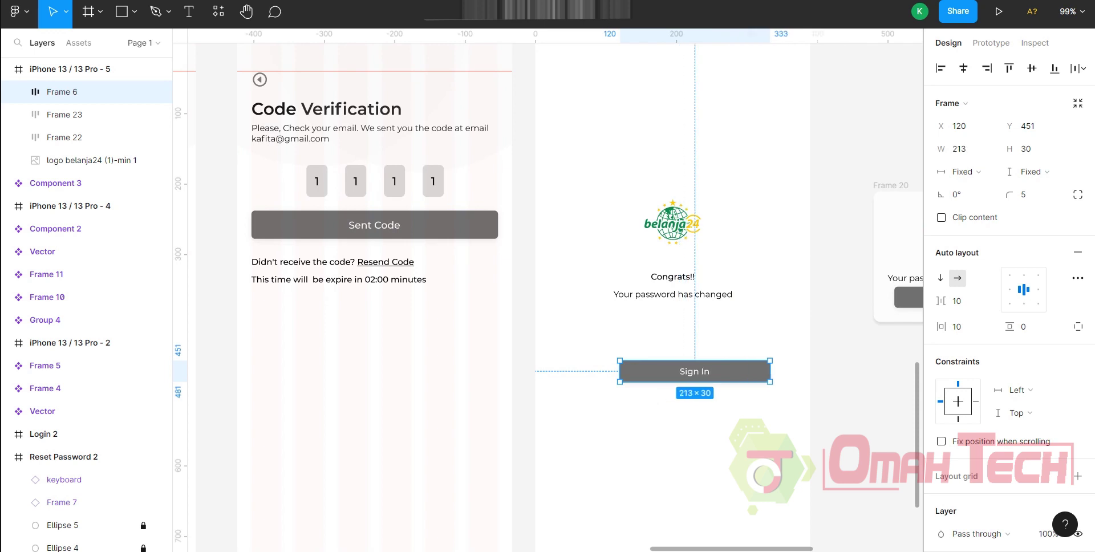
pyautogui.scroll(-3, 695, 371)
pyautogui.scroll(-2, 695, 371)
pyautogui.click(555, 323)
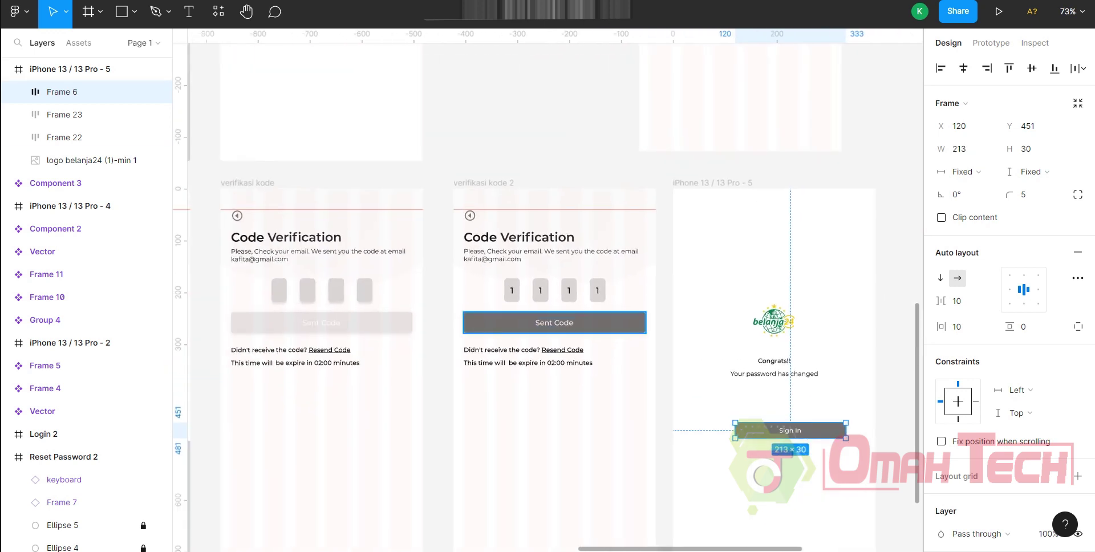
pyautogui.hscroll(3, 557, 331)
pyautogui.scroll(2, 558, 331)
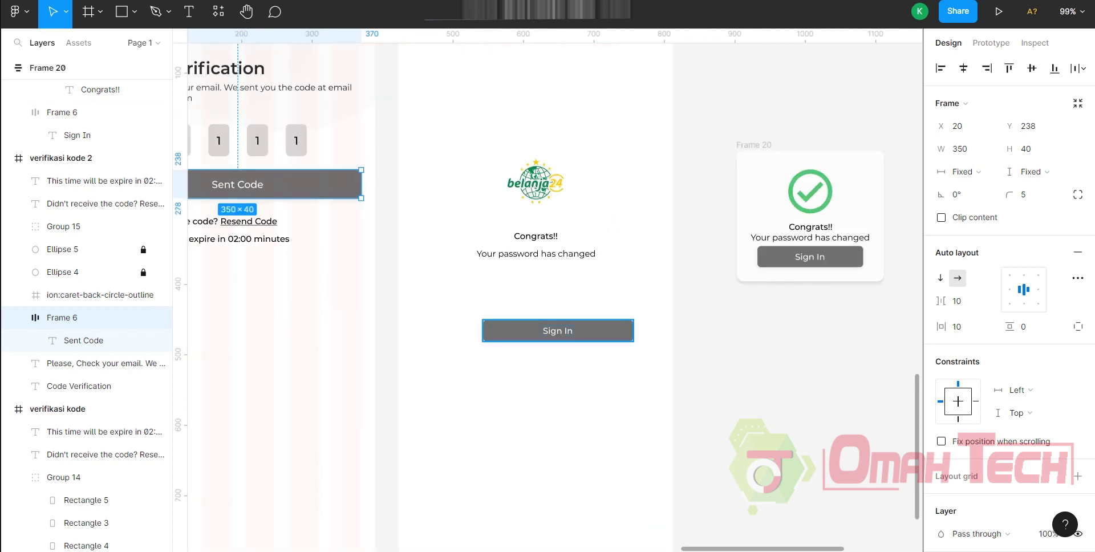
pyautogui.click(558, 331)
# - Resize the Sign In button to 150 wide and centre it below the message
pyautogui.click(964, 149)
pyautogui.write('3')
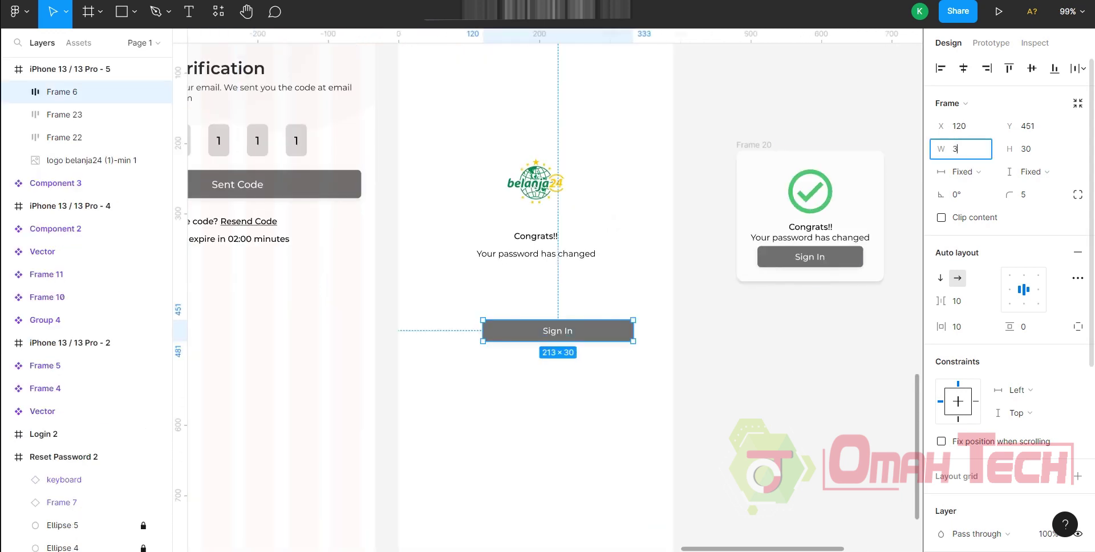
pyautogui.write('50')
pyautogui.press('Return')
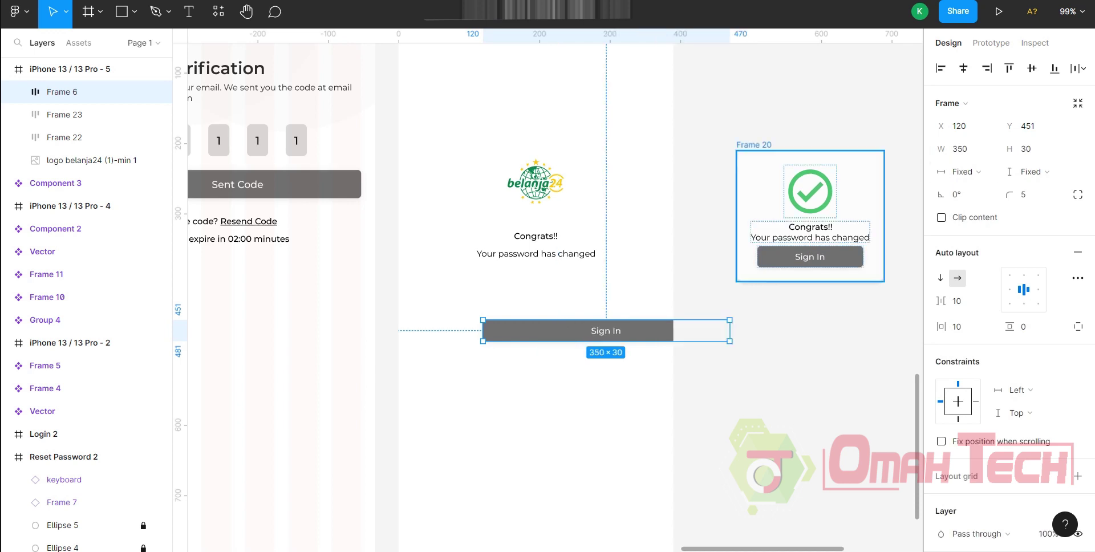
pyautogui.click(963, 68)
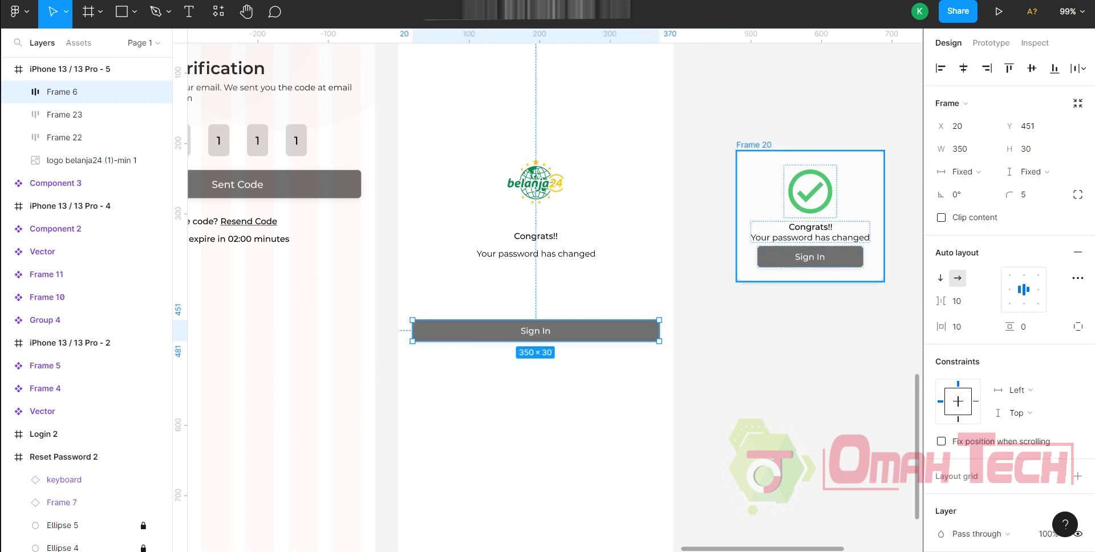
pyautogui.moveTo(660, 331); pyautogui.dragTo(507, 331)
pyautogui.click(964, 149)
pyautogui.write('150')
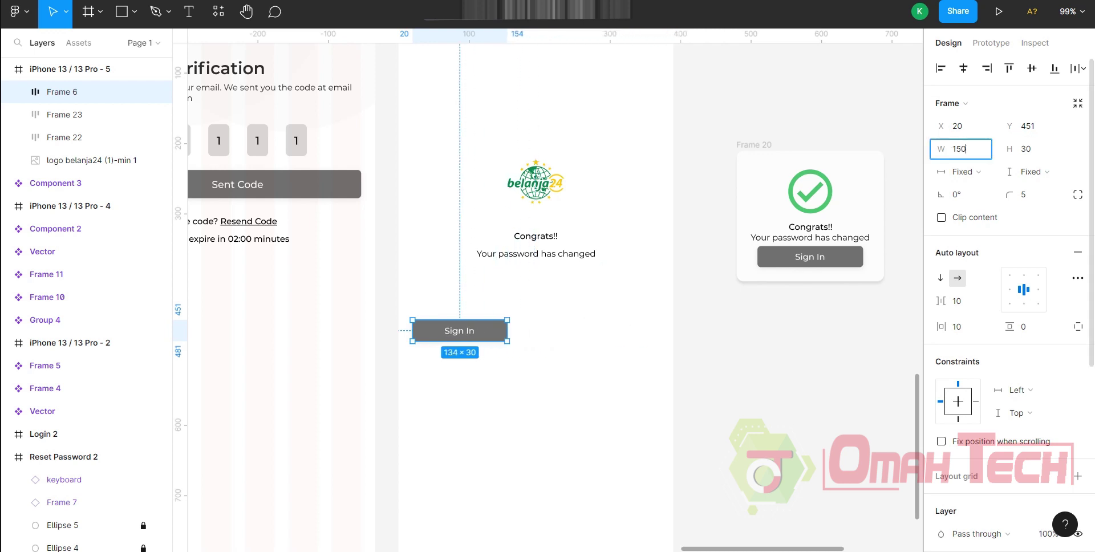
pyautogui.press('Return')
pyautogui.moveTo(459, 331); pyautogui.dragTo(530, 289)
# - Nudge the Sign In button up 10 px and group the Congrats!! and message texts
pyautogui.click(552, 370)
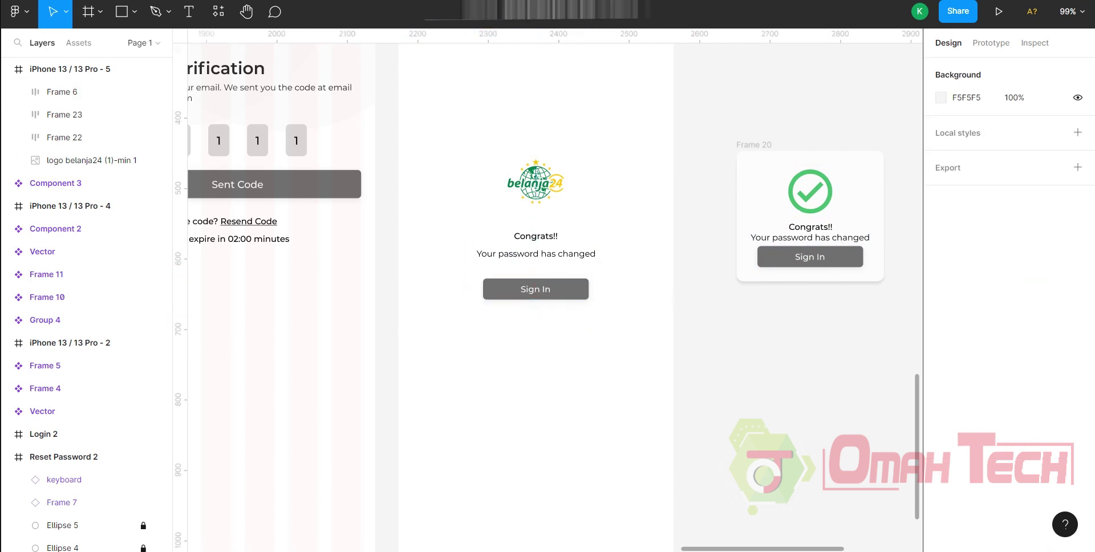
pyautogui.scroll(3, 552, 370)
pyautogui.click(65, 114)
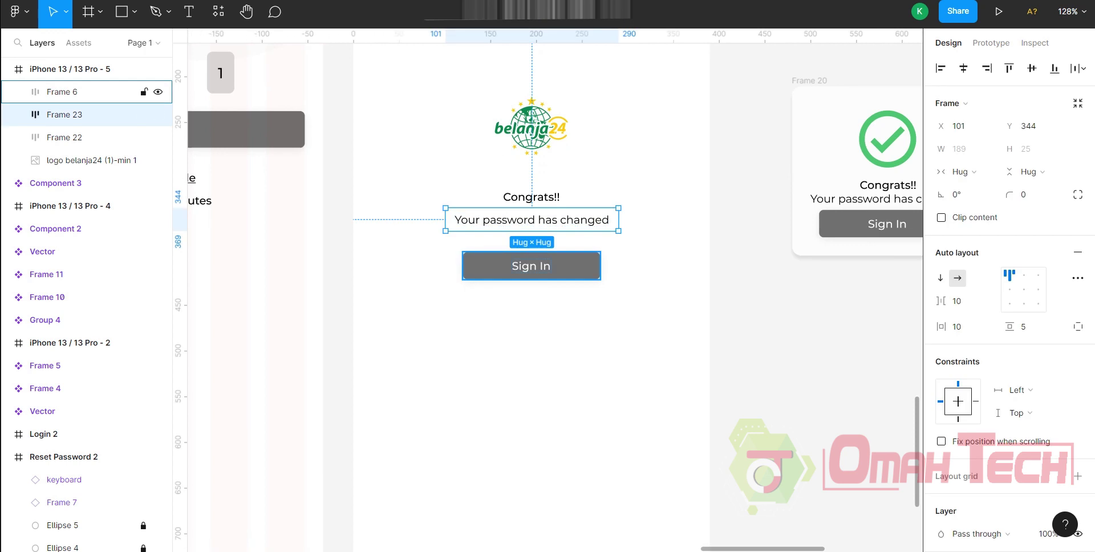
pyautogui.keyDown('shift'); pyautogui.click(65, 137); pyautogui.keyUp('shift')
pyautogui.click(62, 91)
pyautogui.hotkey('shift', 'Up')
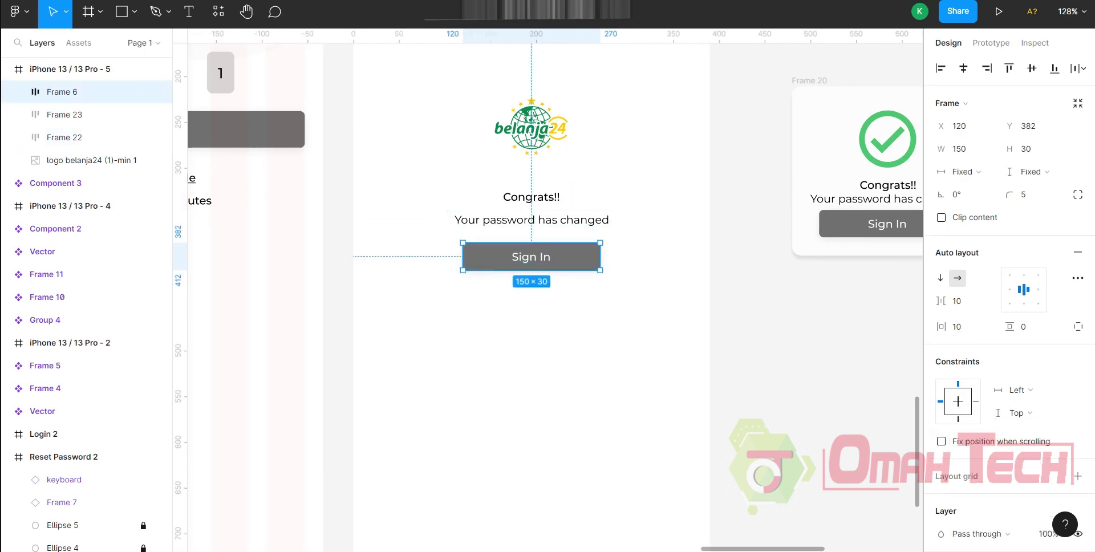
pyautogui.click(85, 160)
pyautogui.keyDown('shift'); pyautogui.click(64, 137); pyautogui.keyUp('shift')
pyautogui.keyDown('shift'); pyautogui.click(65, 114); pyautogui.keyUp('shift')
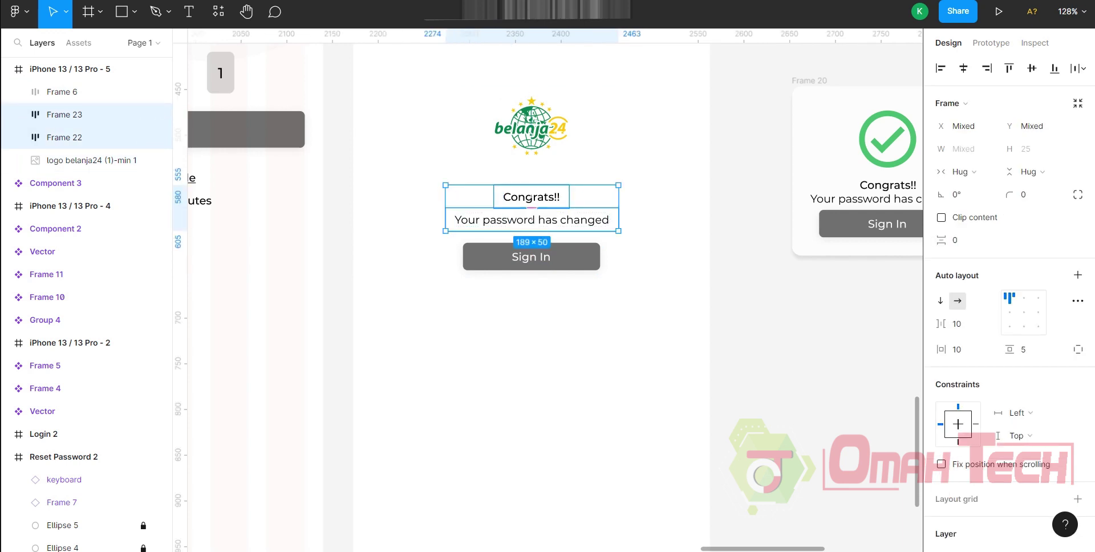
pyautogui.hotkey('ctrl', 'g')
# - Set zero spacing between the logo and the text group, then preview the screen
pyautogui.keyDown('shift'); pyautogui.click(85, 137); pyautogui.keyUp('shift')
pyautogui.click(964, 171)
pyautogui.write('15')
pyautogui.press('BackSpace')
pyautogui.write('0')
pyautogui.press('Return')
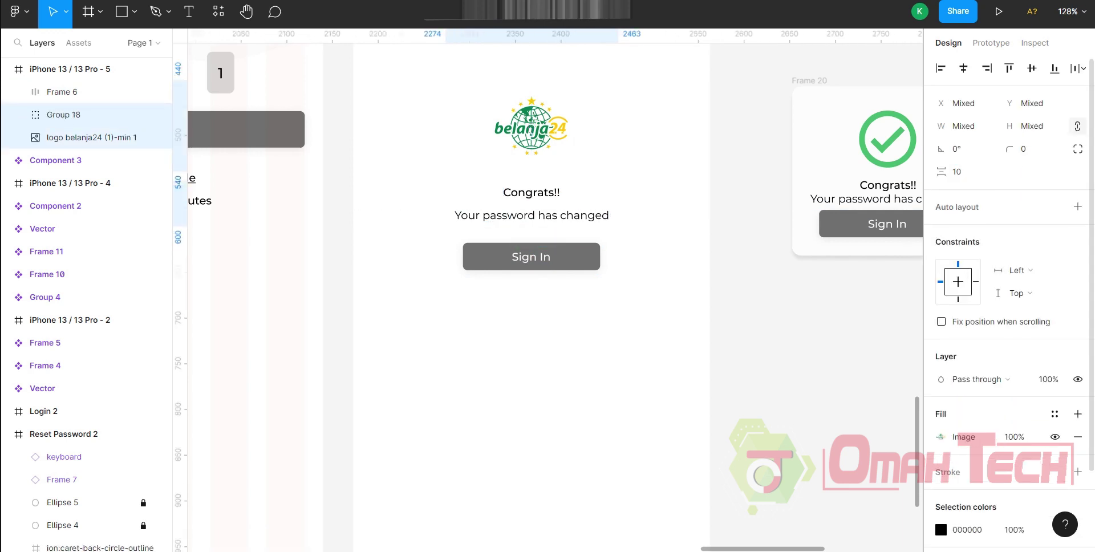
pyautogui.click(964, 171)
pyautogui.write('0')
pyautogui.press('Return')
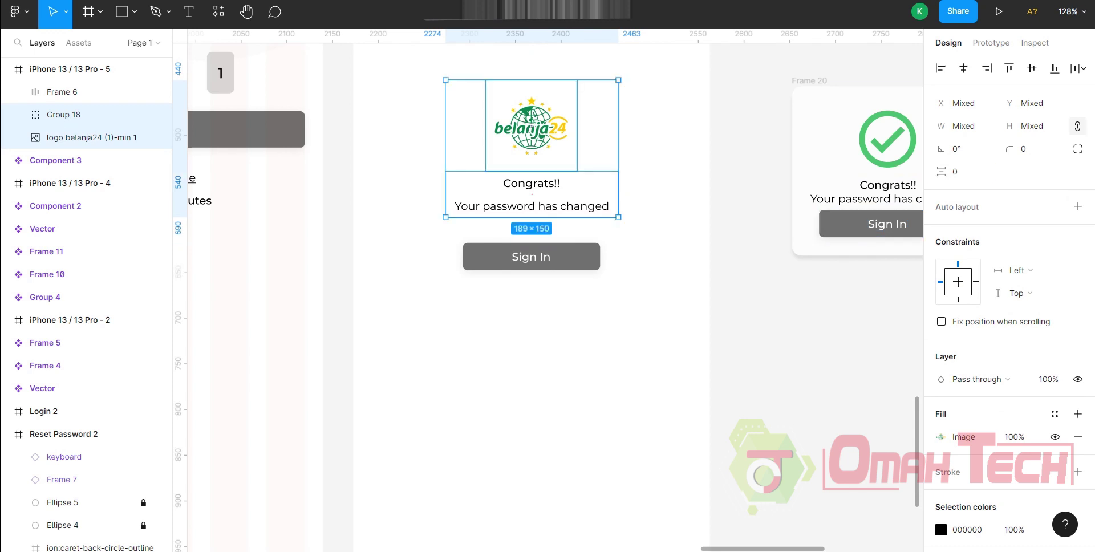
pyautogui.press('Escape')
pyautogui.hotkey('ctrl', 'alt', 'Return')
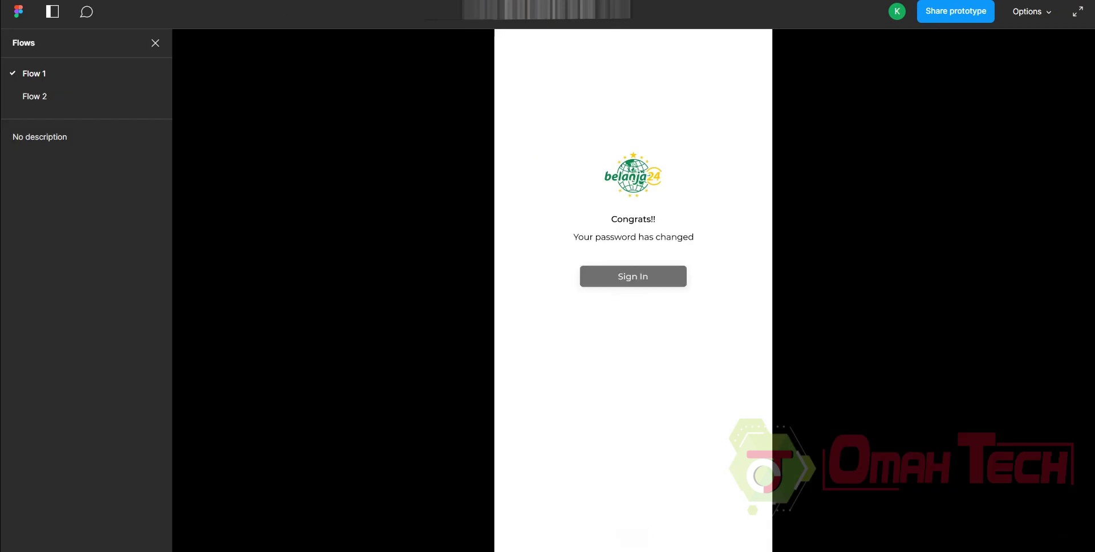
pyautogui.hotkey('ctrl', 'w')
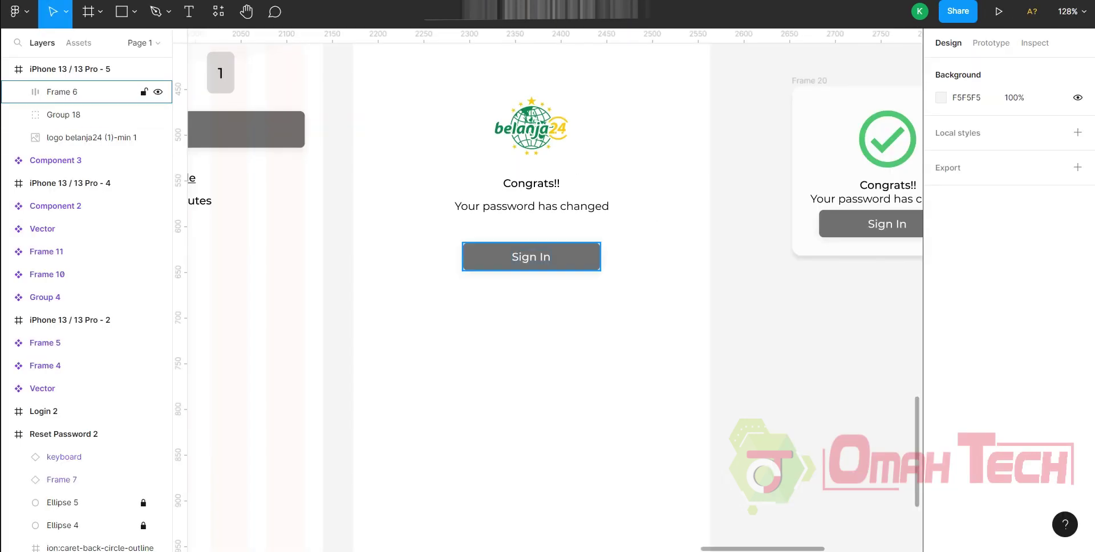
# - Group the logo with the texts, then group them with Sign In at 25 spacing
pyautogui.click(531, 257)
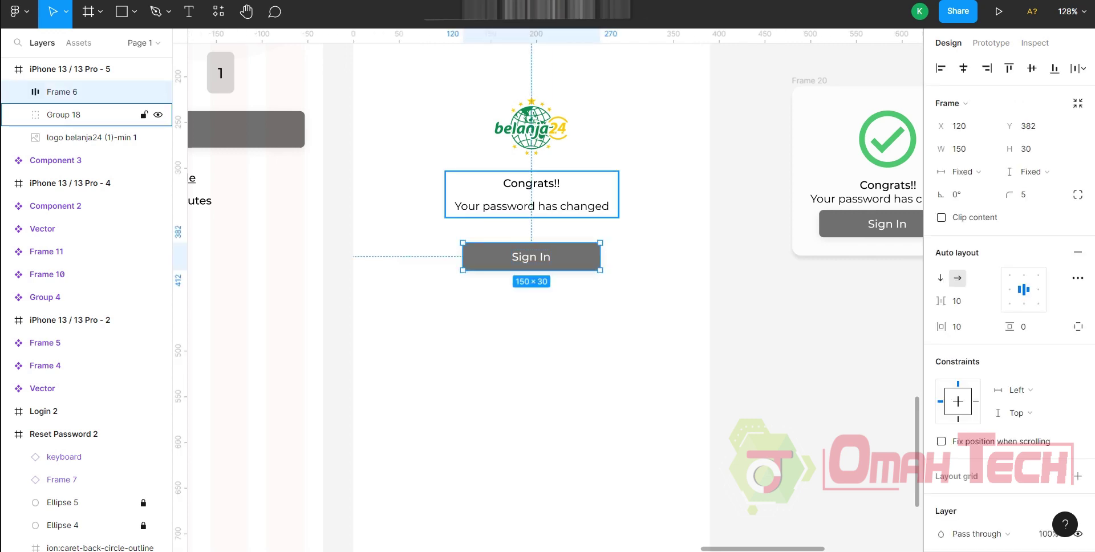
pyautogui.click(62, 114)
pyautogui.keyDown('shift'); pyautogui.click(91, 138); pyautogui.keyUp('shift')
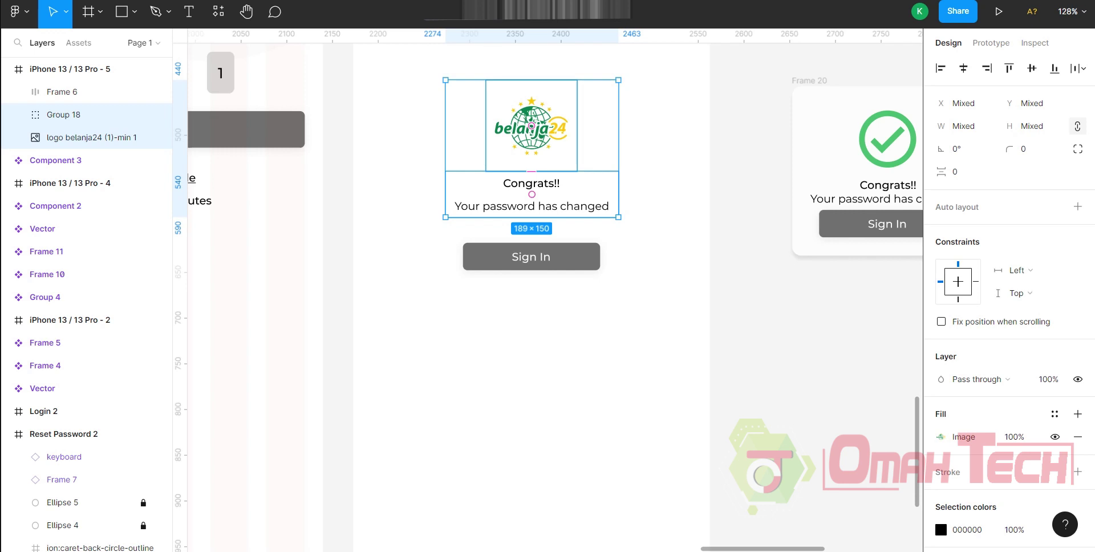
pyautogui.hotkey('ctrl', 'g')
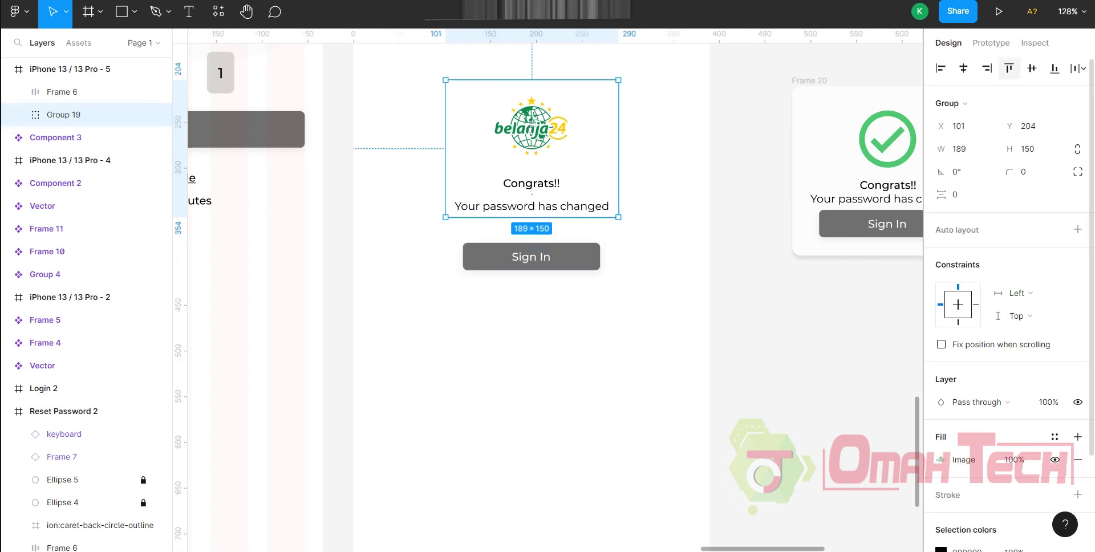
pyautogui.keyDown('shift'); pyautogui.click(62, 92); pyautogui.keyUp('shift')
pyautogui.click(968, 240)
pyautogui.write('25')
pyautogui.press('Return')
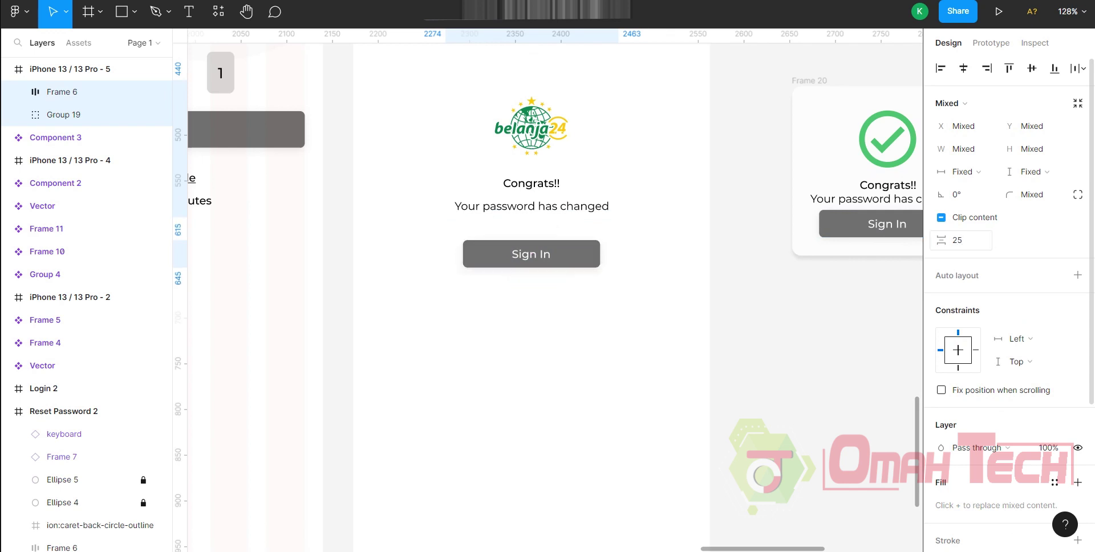
pyautogui.hotkey('ctrl', 'g')
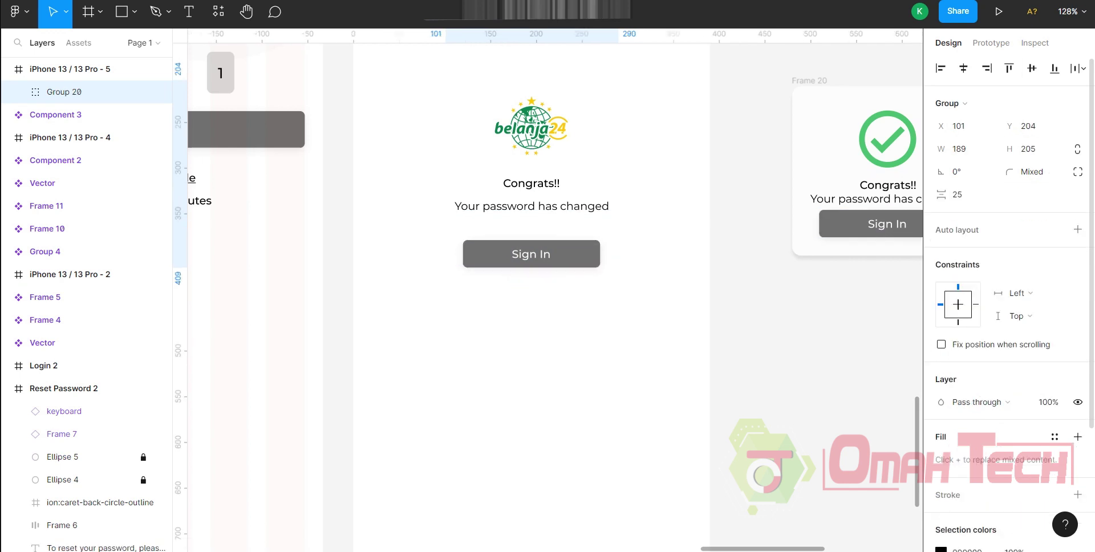
pyautogui.click(999, 11)
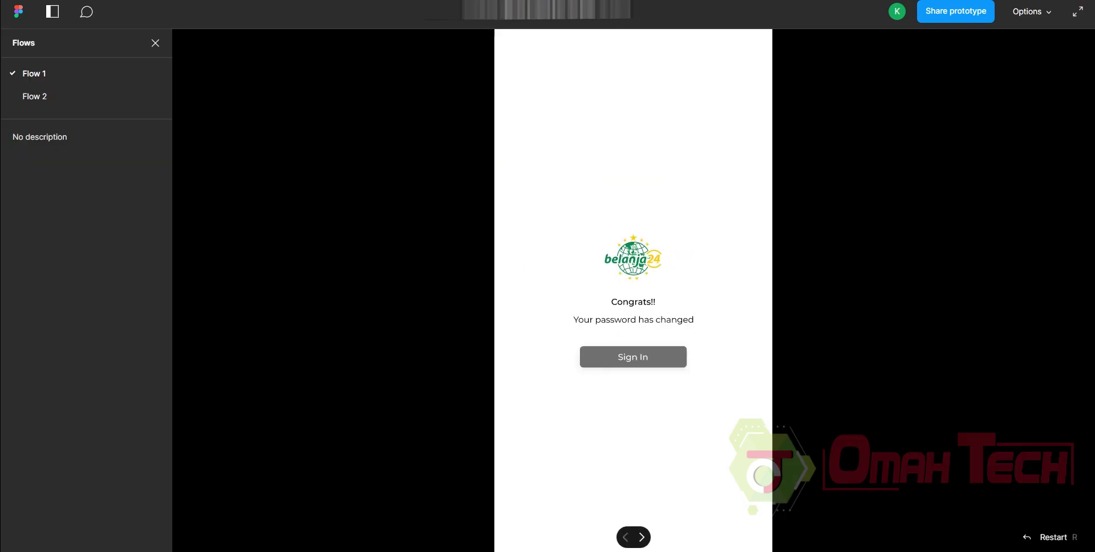
pyautogui.hotkey('ctrl', 'w')
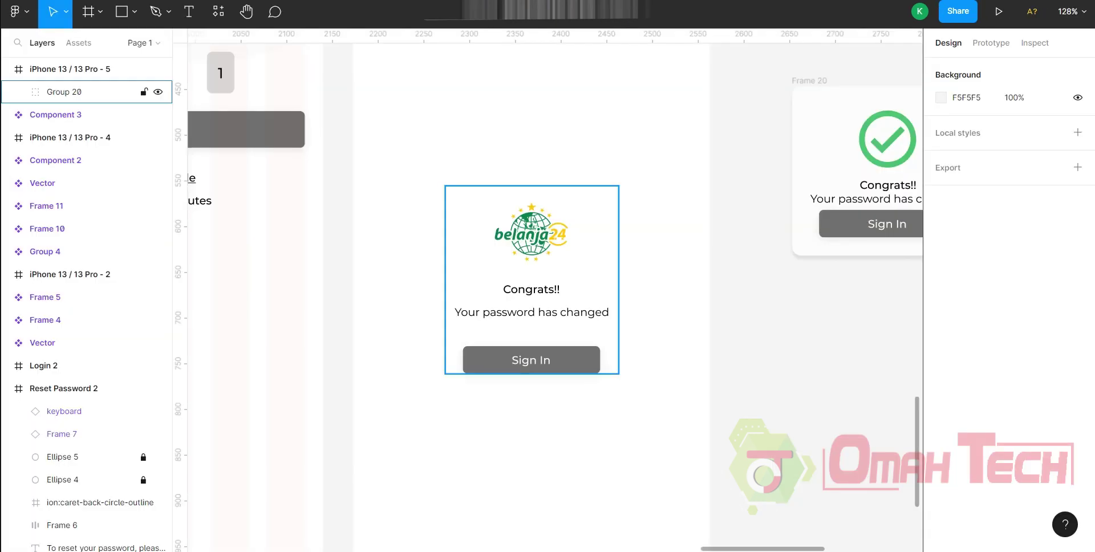
# - Ungroup the card and set 15 px spacing above the Sign In button, then preview
pyautogui.click(532, 255)
pyautogui.rightClick(508, 360)
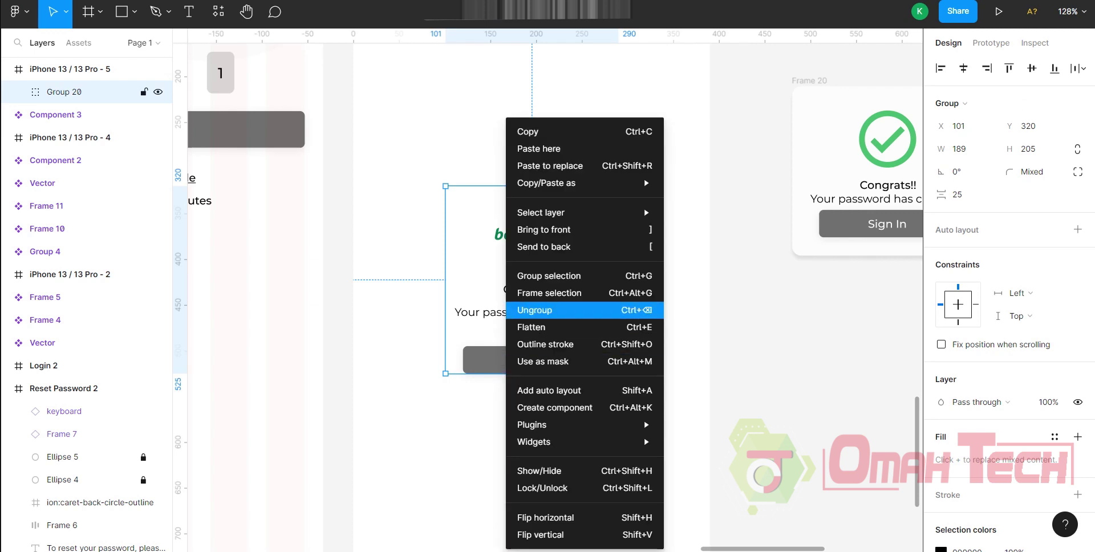
pyautogui.click(534, 309)
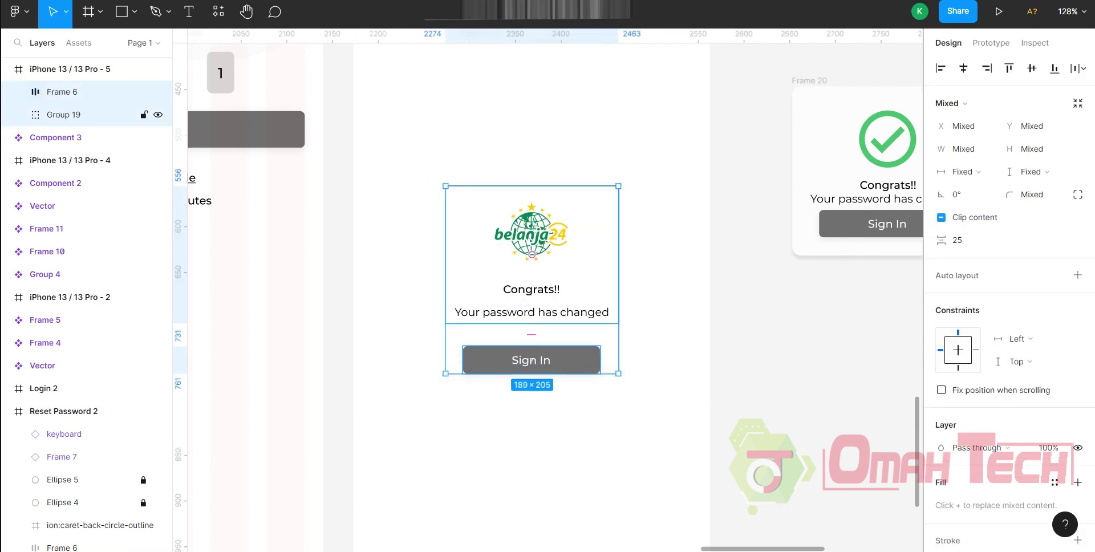
pyautogui.click(958, 240)
pyautogui.write('15')
pyautogui.press('Return')
pyautogui.press('Escape')
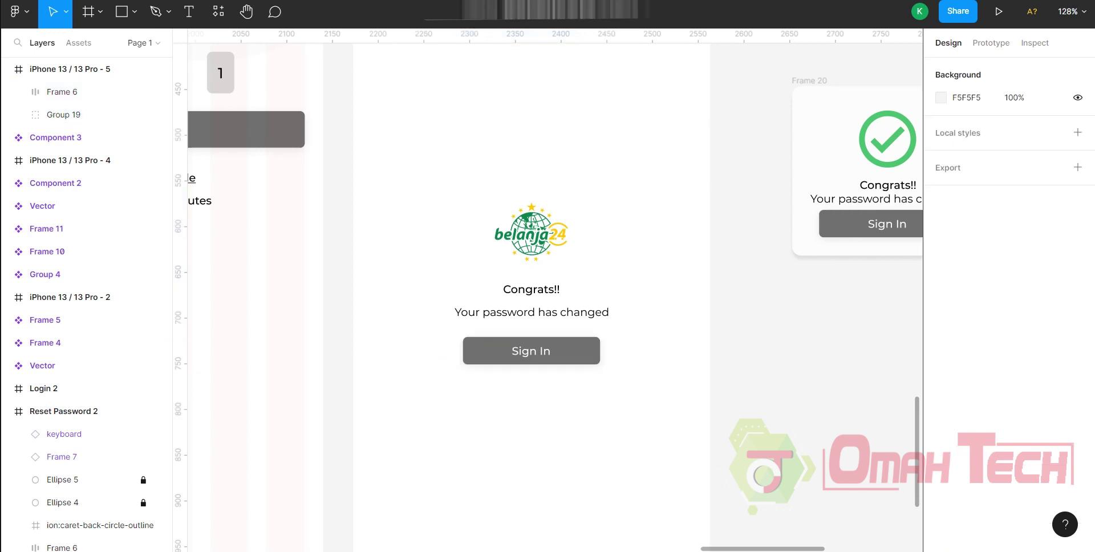
pyautogui.hotkey('ctrl', 'alt', 'Return')
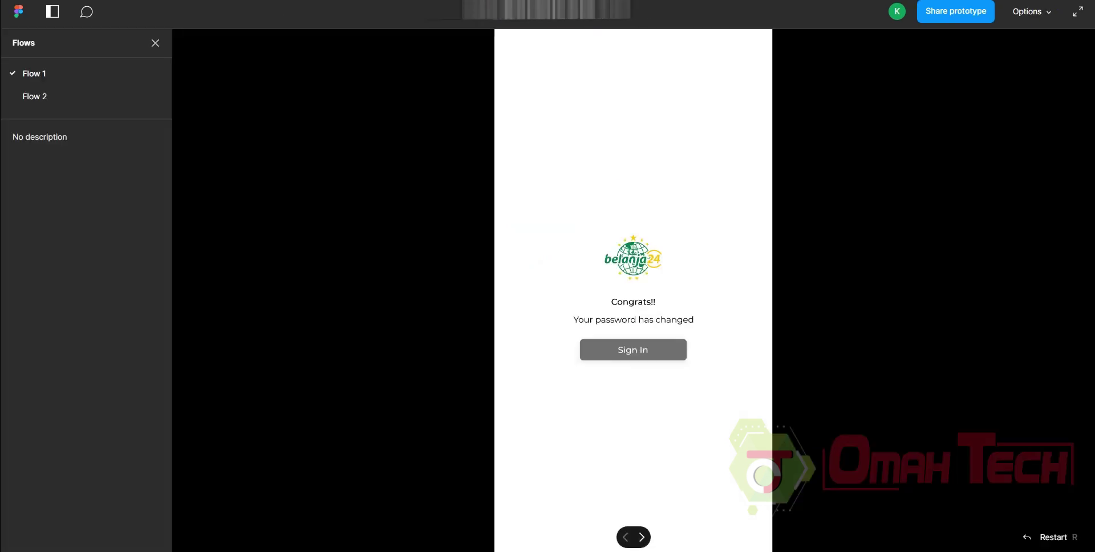
pyautogui.hotkey('ctrl', 'w')
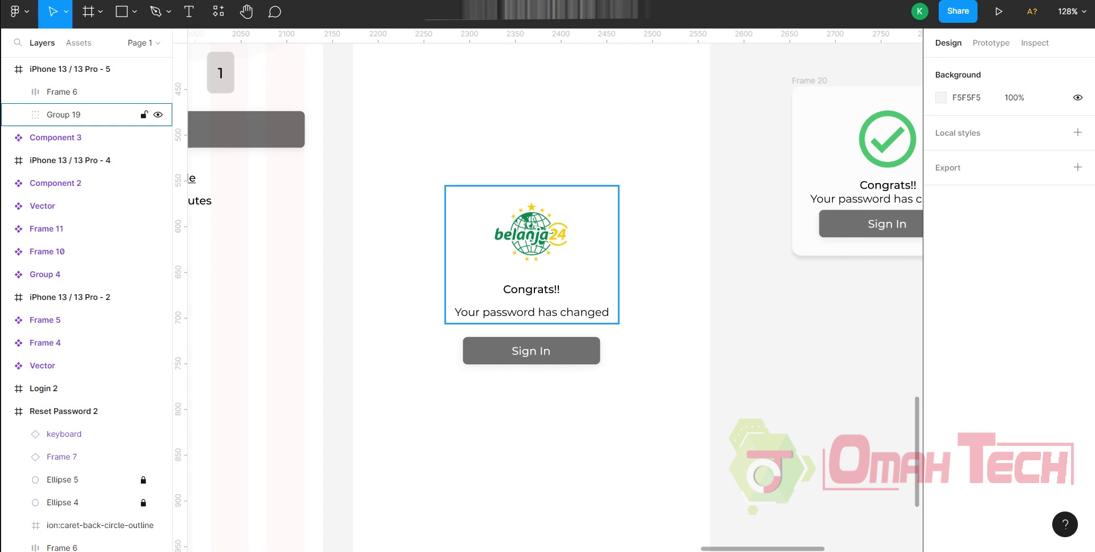
# - Change the Congrats!! heading to font size 14 and preview the screen
pyautogui.click(532, 300)
pyautogui.doubleClick(532, 301)
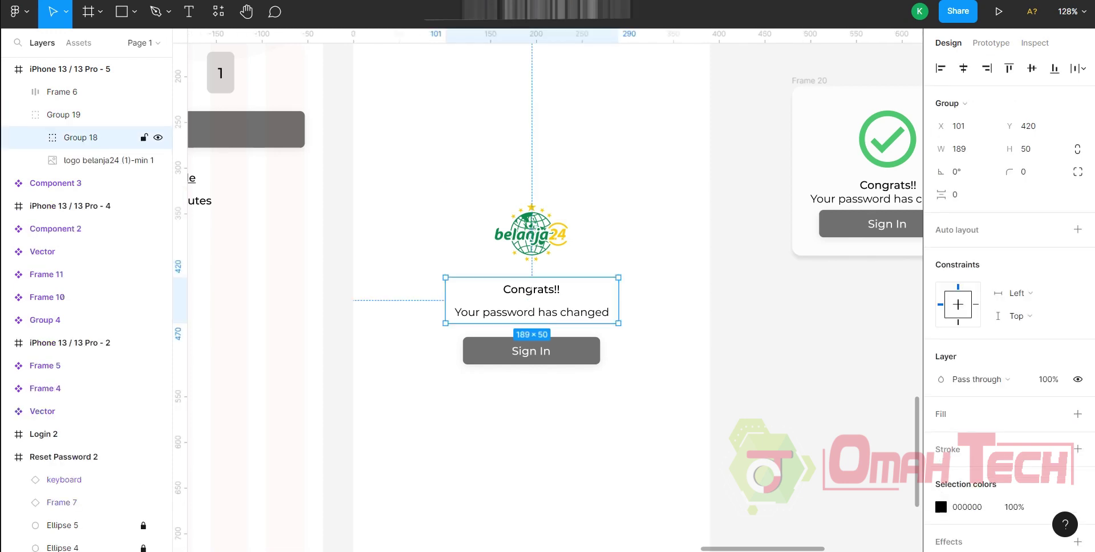
pyautogui.doubleClick(532, 302)
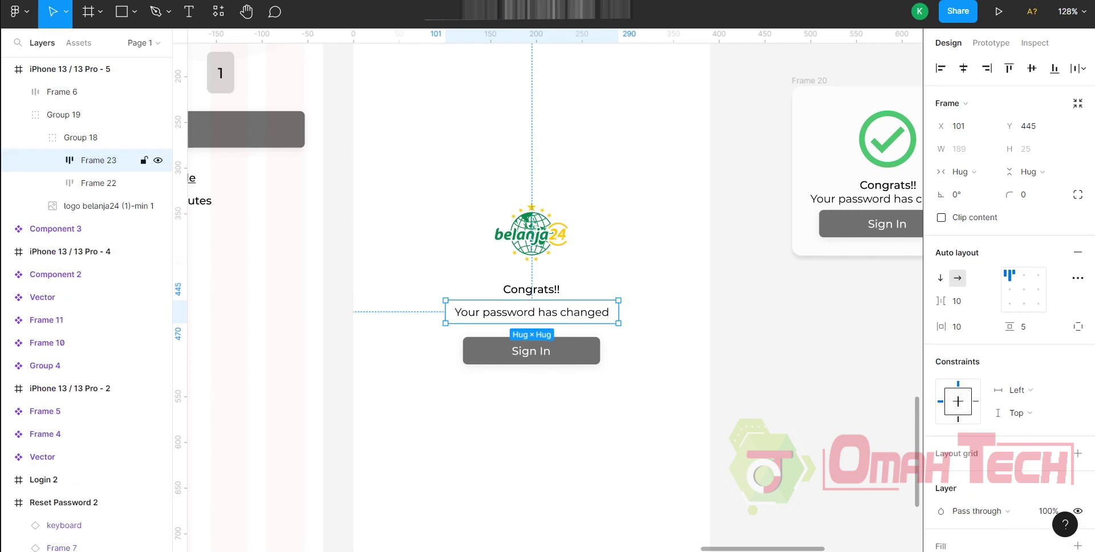
pyautogui.click(98, 183)
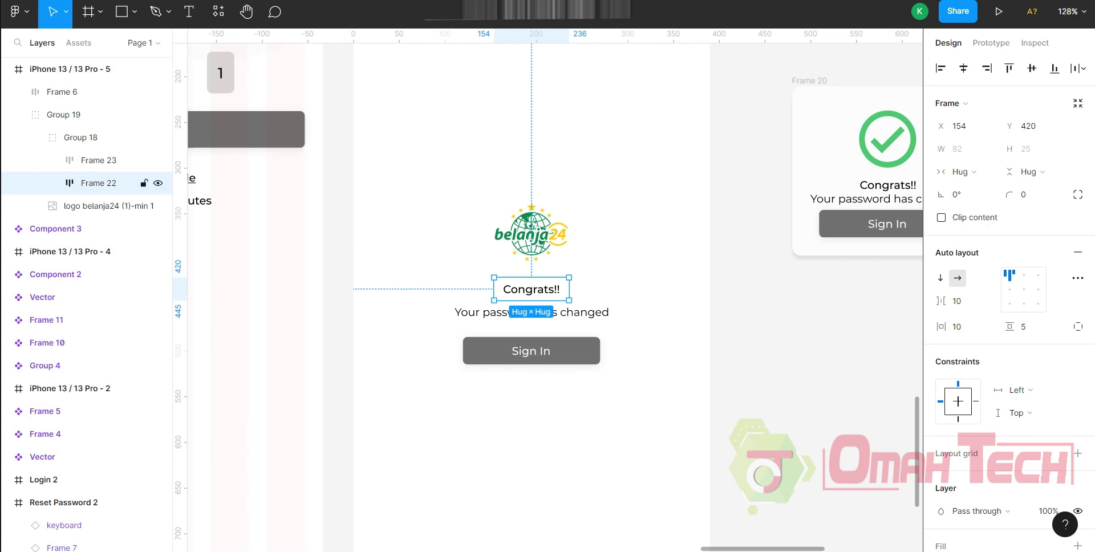
pyautogui.press('Return')
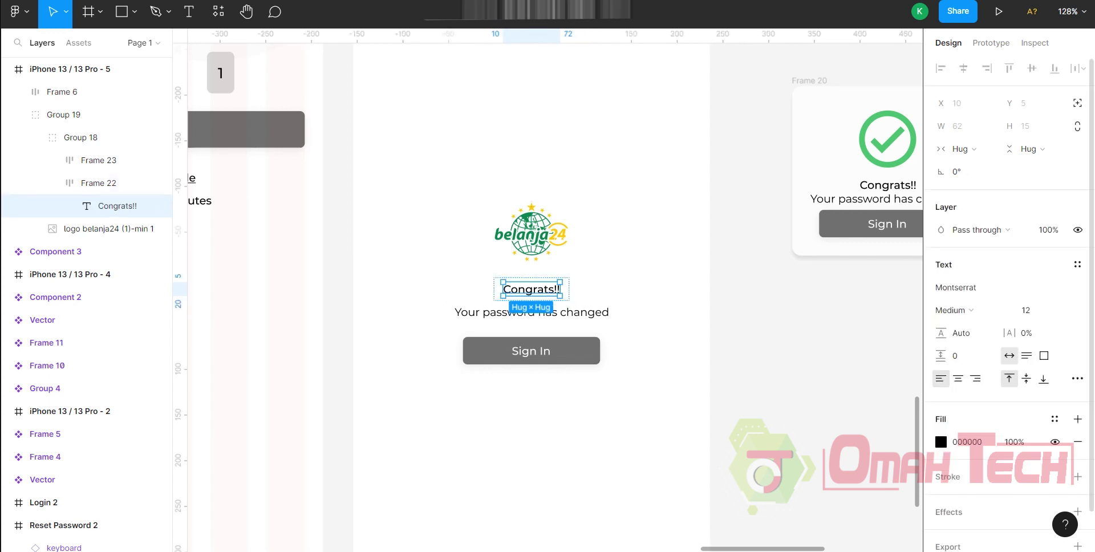
pyautogui.click(1033, 309)
pyautogui.press('Down')
pyautogui.press('Down')
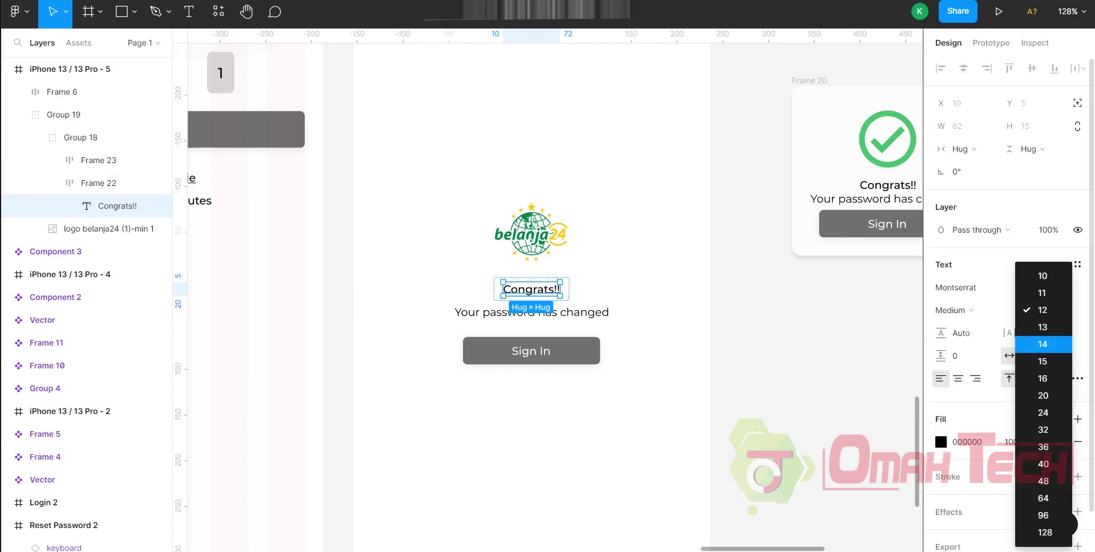
pyautogui.press('Return')
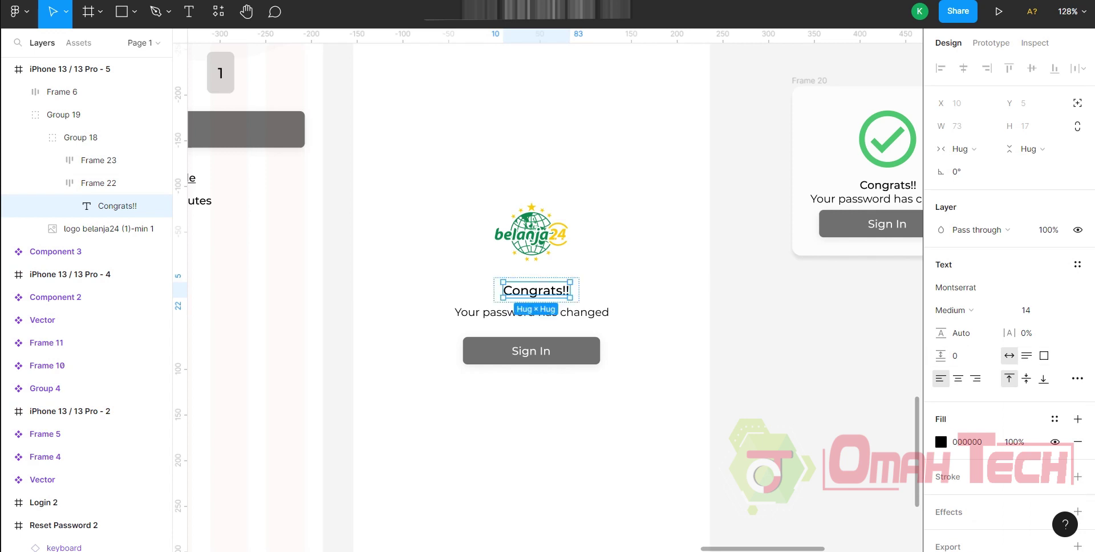
pyautogui.press('Escape')
pyautogui.press('Escape')
pyautogui.press('Escape')
pyautogui.doubleClick(532, 301)
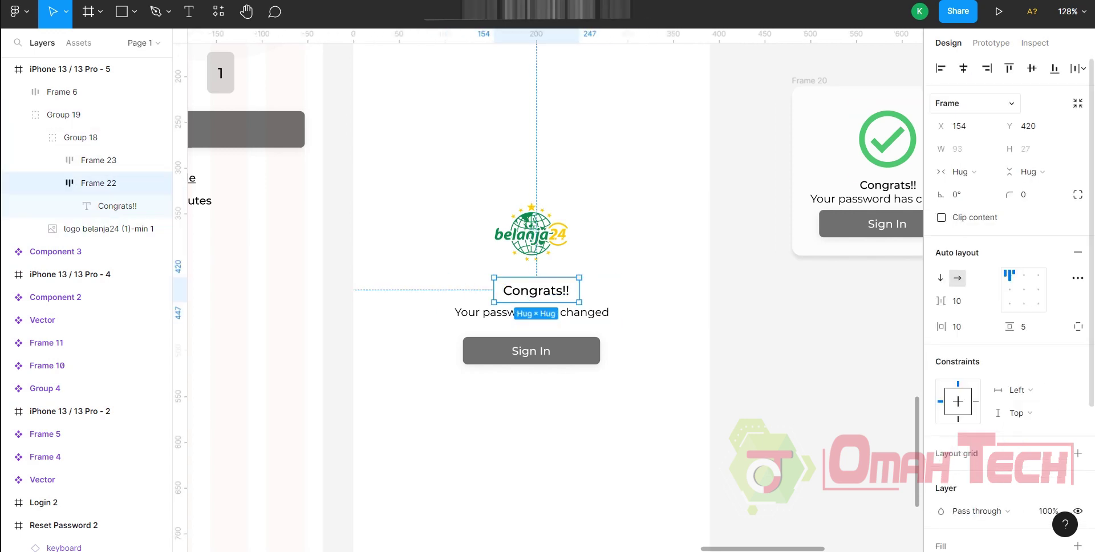
pyautogui.press('Escape')
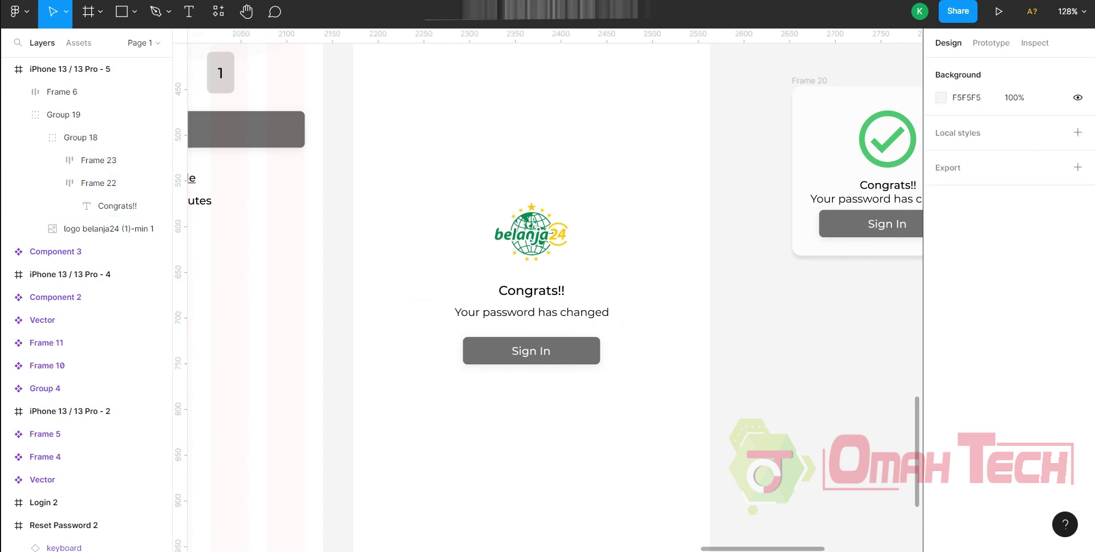
pyautogui.hotkey('ctrl', 'alt', 'Return')
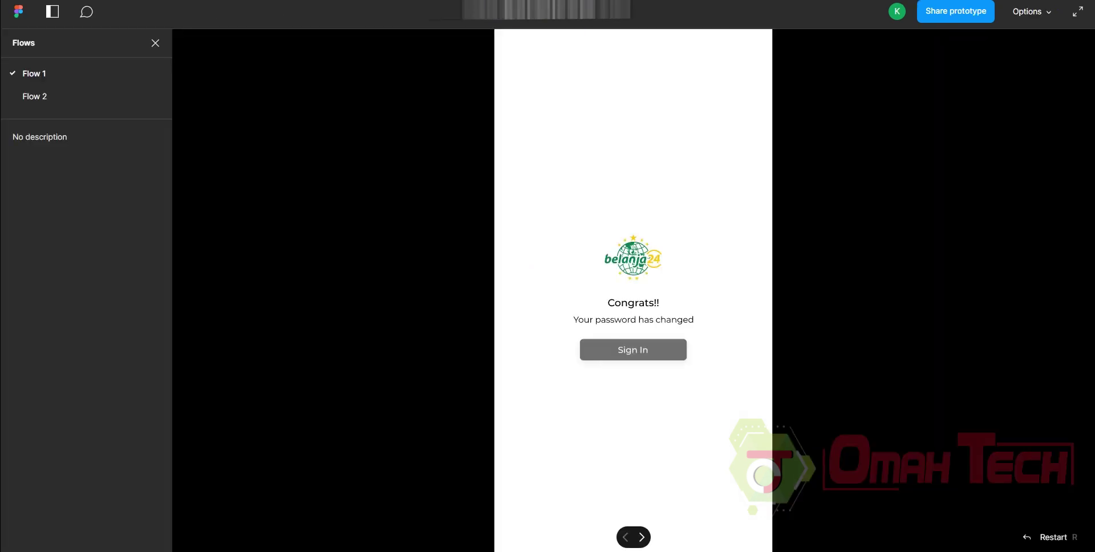
pyautogui.hotkey('ctrl', 'w')
# - Ungroup the Congrats content group and Group 18
pyautogui.click(530, 256)
pyautogui.rightClick(557, 257)
pyautogui.click(586, 309)
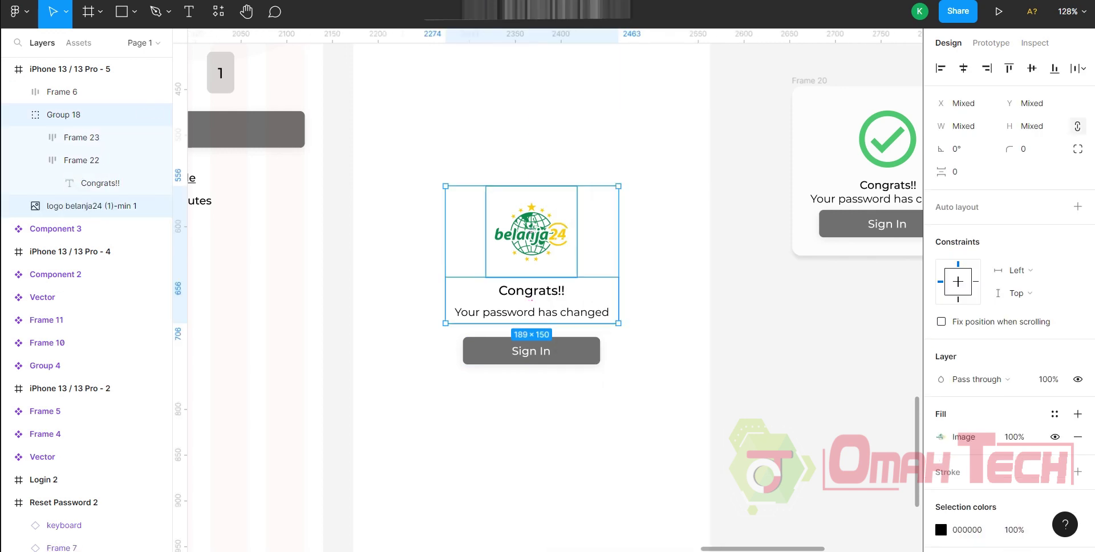
pyautogui.press('Escape')
pyautogui.click(63, 114)
pyautogui.keyDown('shift'); pyautogui.click(91, 205); pyautogui.keyUp('shift')
pyautogui.press('Escape')
pyautogui.click(63, 115)
pyautogui.rightClick(545, 308)
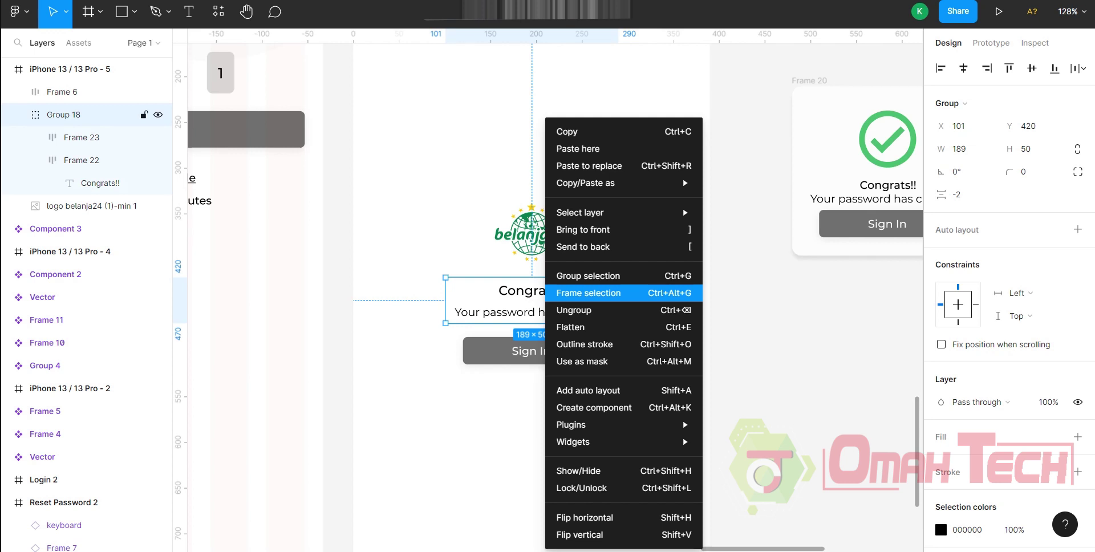
pyautogui.click(586, 310)
pyautogui.press('Escape')
# - Change the spacing between Frame 23 and Frame 22 from -2 to 0, then preview
pyautogui.click(65, 137)
pyautogui.keyDown('shift'); pyautogui.click(65, 114); pyautogui.keyUp('shift')
pyautogui.click(964, 240)
pyautogui.write('0')
pyautogui.press('Return')
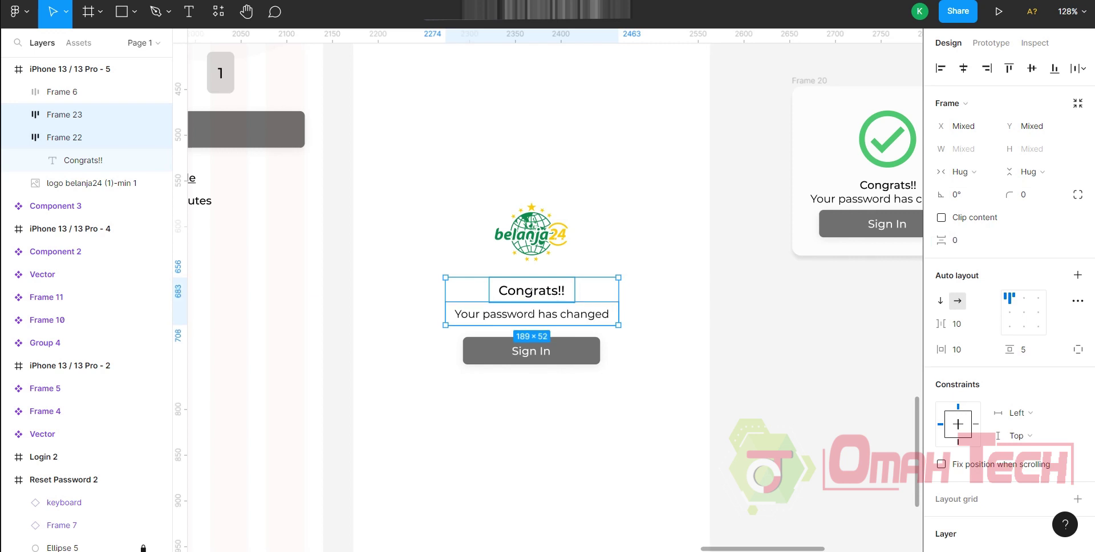
pyautogui.hotkey('ctrl', 'alt', 'Return')
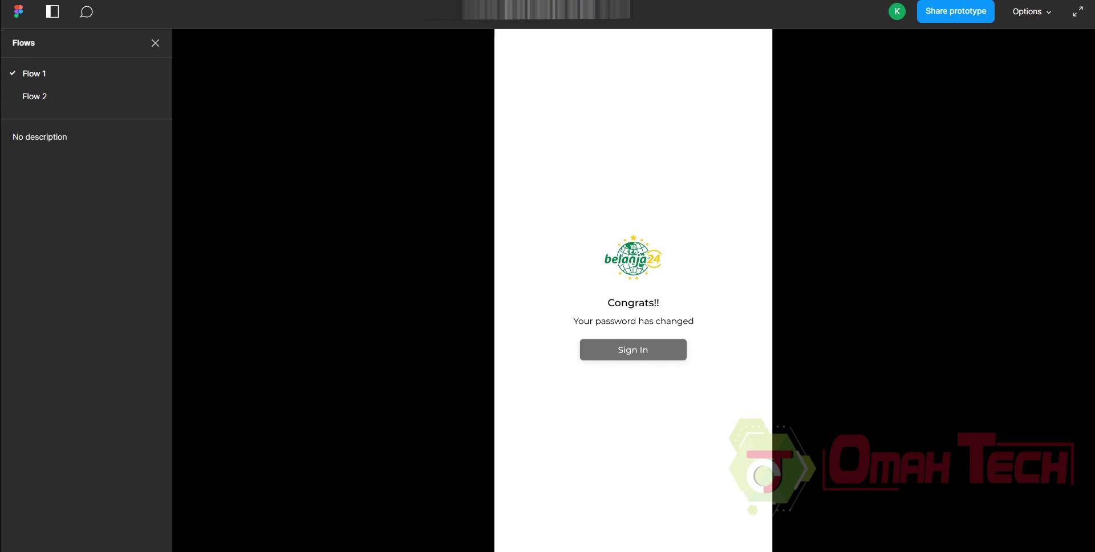
pyautogui.press('Escape')
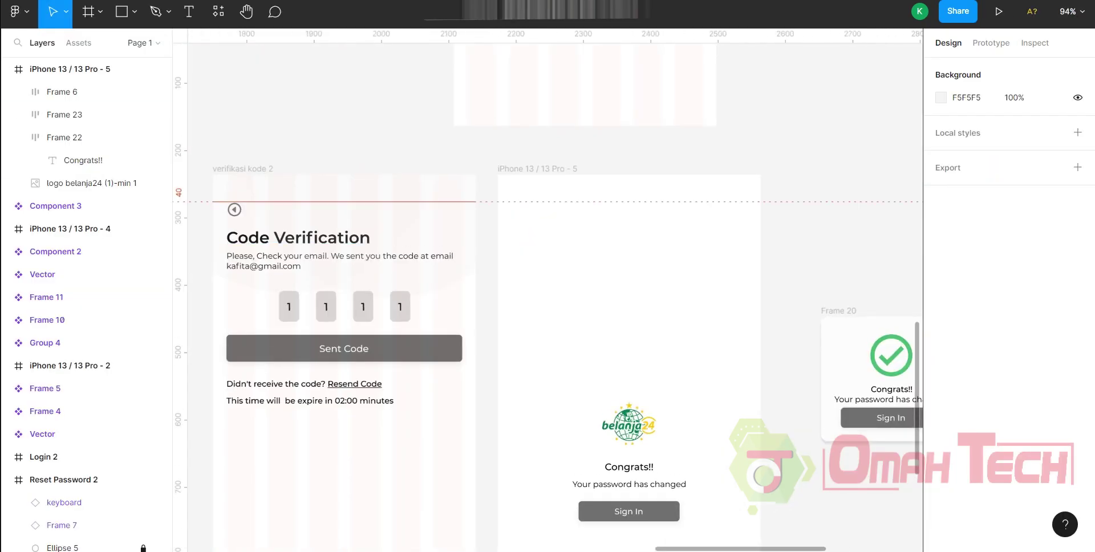
# - Move Ellipse 4 and Ellipse 5 from verifikasi kode 2 into the Congrats iPhone frame and preview
pyautogui.click(243, 169)
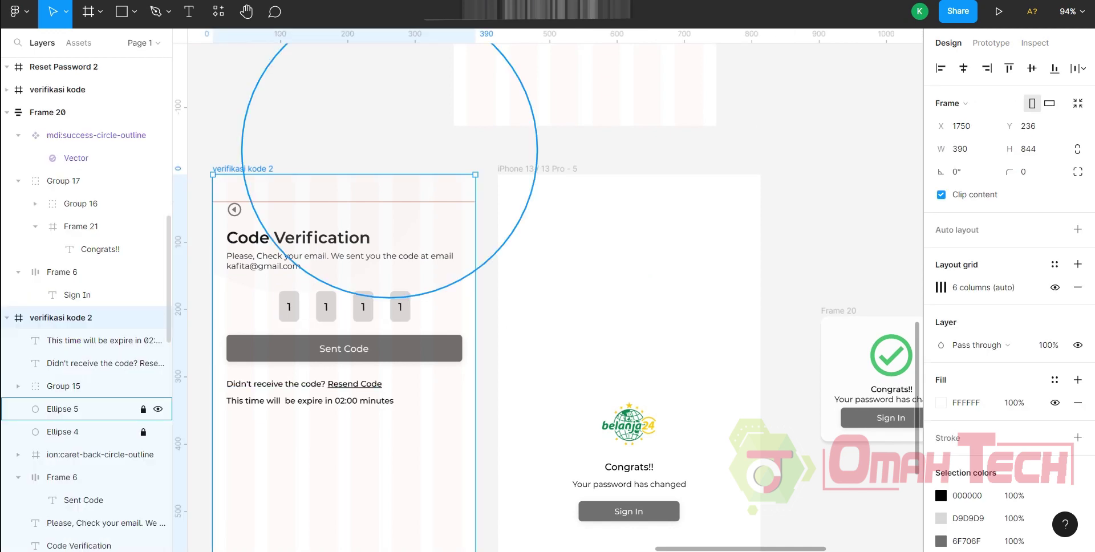
pyautogui.scroll(3, 86, 422)
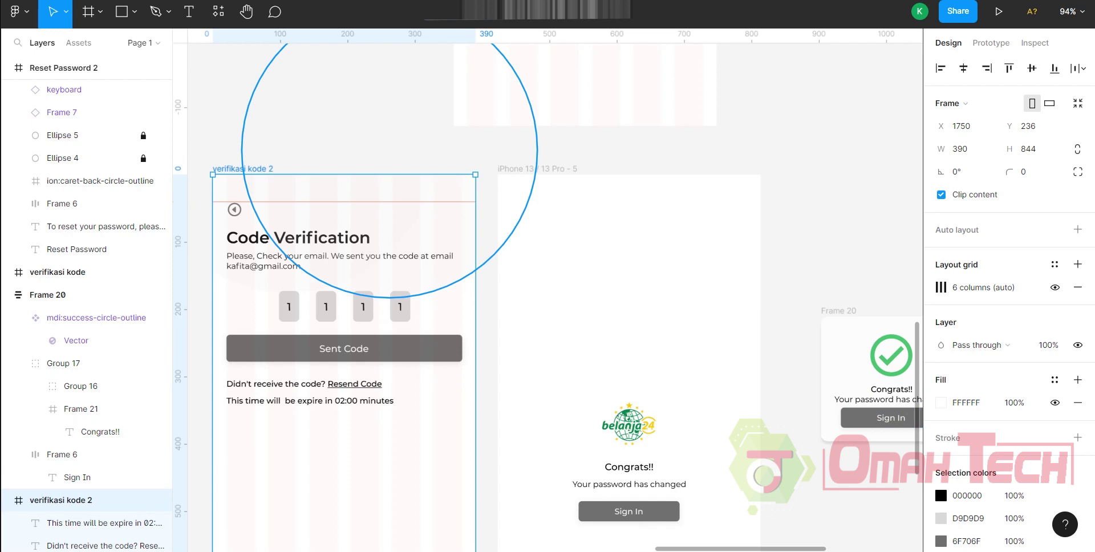
pyautogui.scroll(-3, 103, 400)
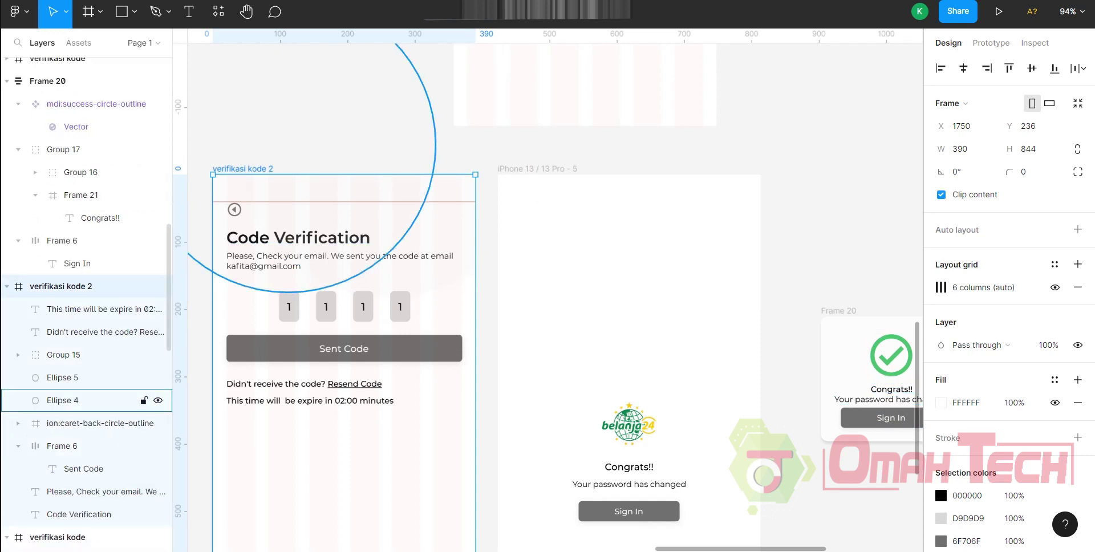
pyautogui.click(86, 400)
pyautogui.keyDown('shift'); pyautogui.click(86, 378); pyautogui.keyUp('shift')
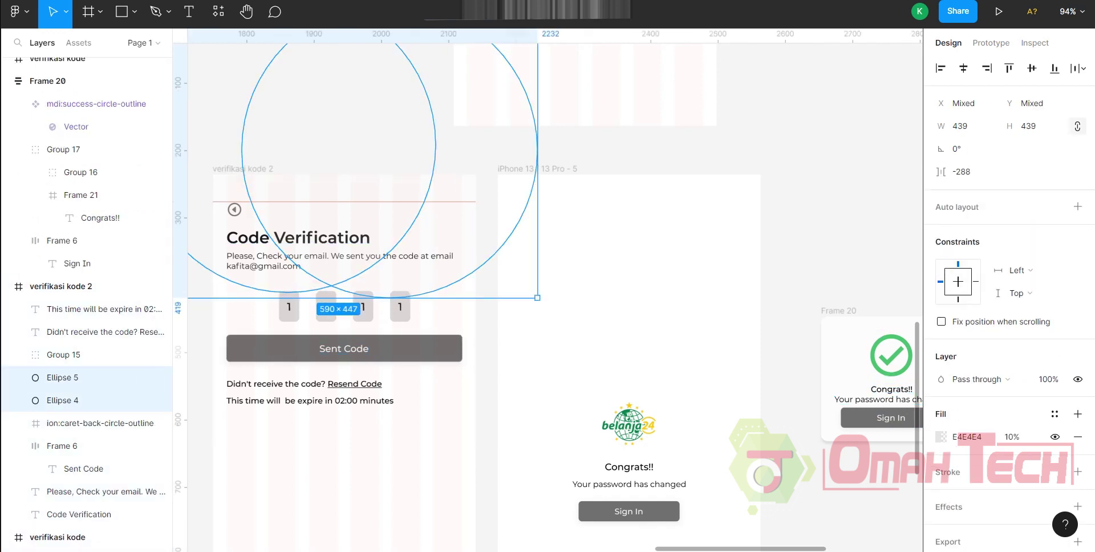
pyautogui.moveTo(342, 172); pyautogui.dragTo(626, 171)
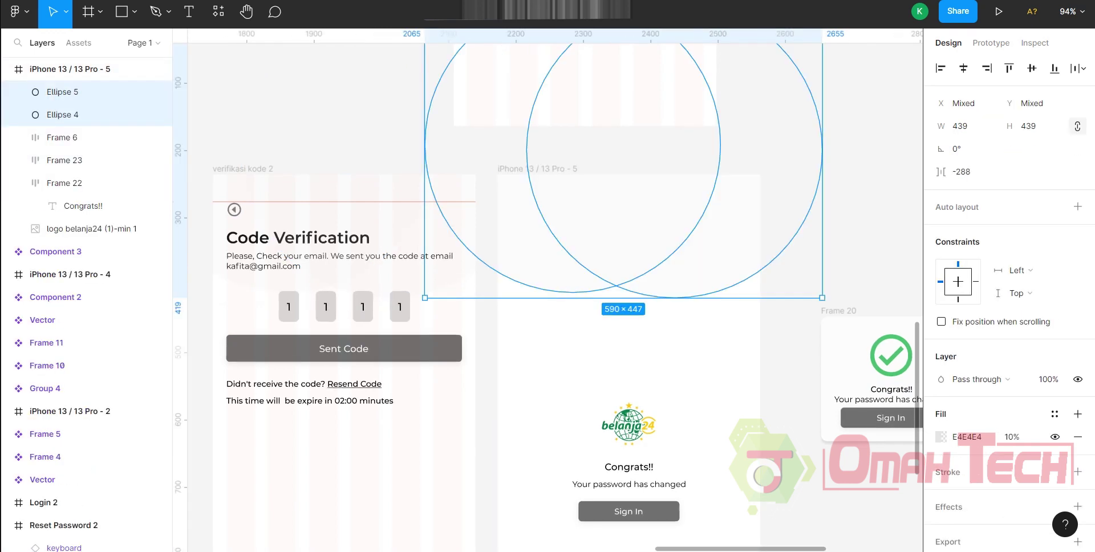
pyautogui.press('Escape')
pyautogui.scroll(-3, 547, 290)
pyautogui.hscroll(2, 547, 291)
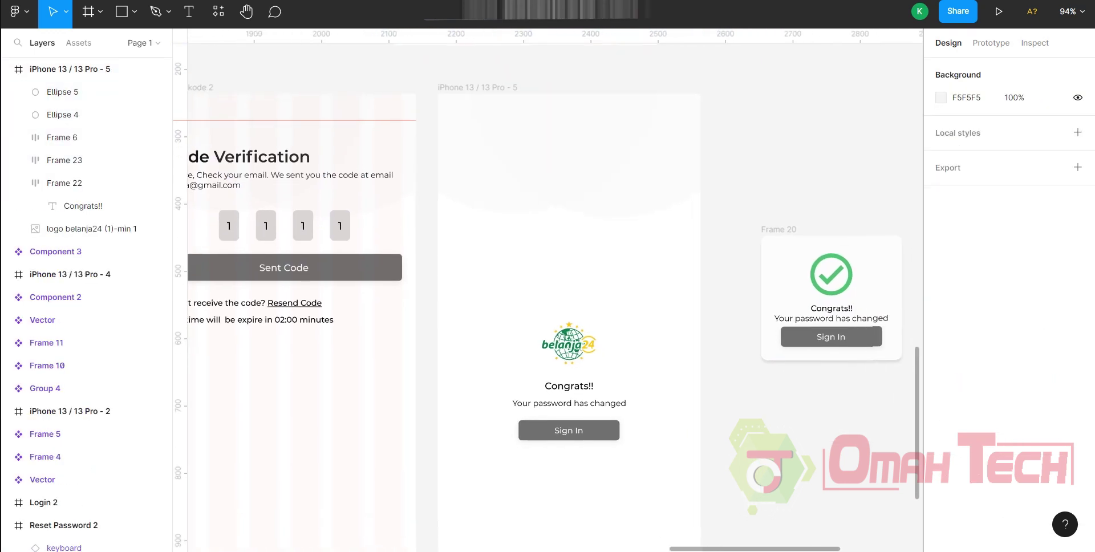
pyautogui.hotkey('ctrl', 'alt', 'Return')
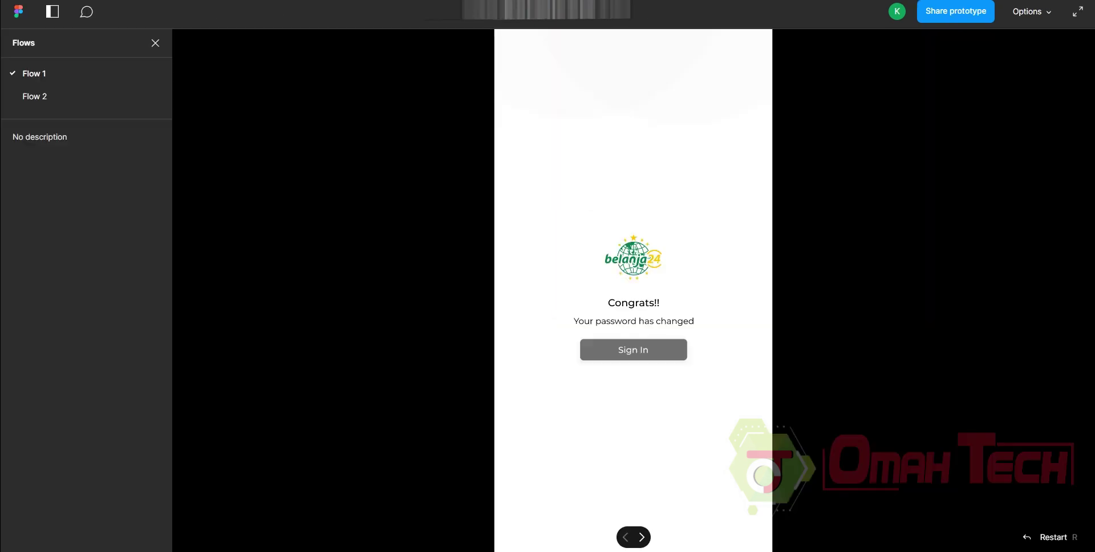
pyautogui.hotkey('ctrl', 'w')
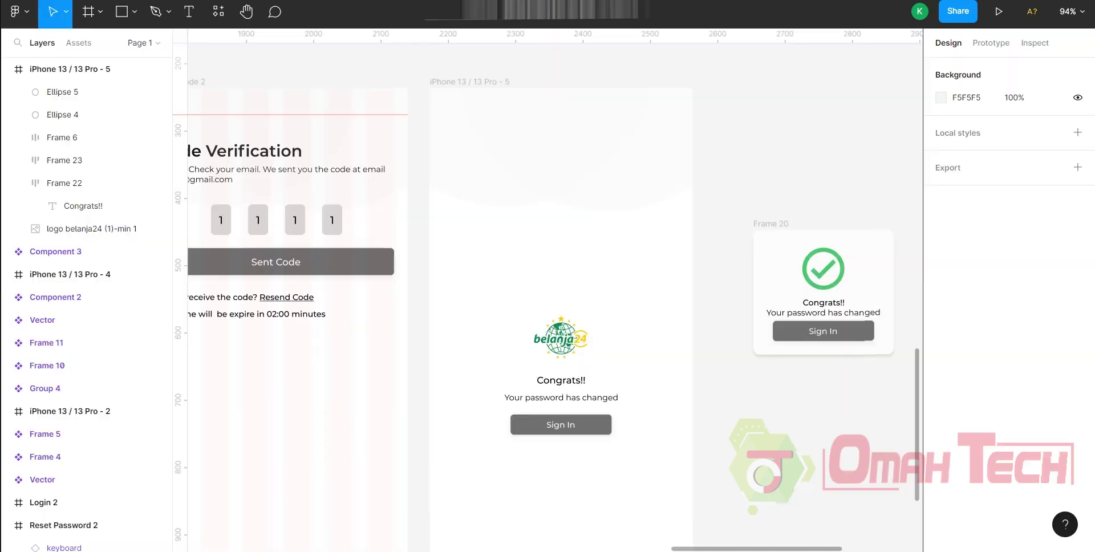
pyautogui.moveTo(619, 295)
pyautogui.mouseDown()
pyautogui.moveTo(662, 393)
pyautogui.moveTo(495, 113)
pyautogui.mouseUp()
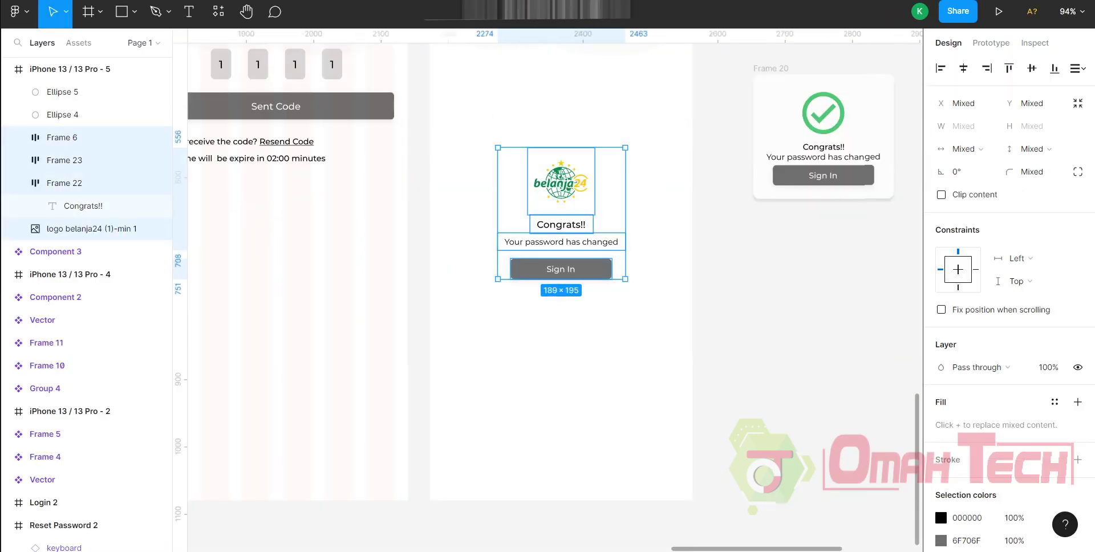
# - Group the logo, Congrats texts and Sign In button into Group 18, then preview the screen
pyautogui.hotkey('ctrl', 'g')
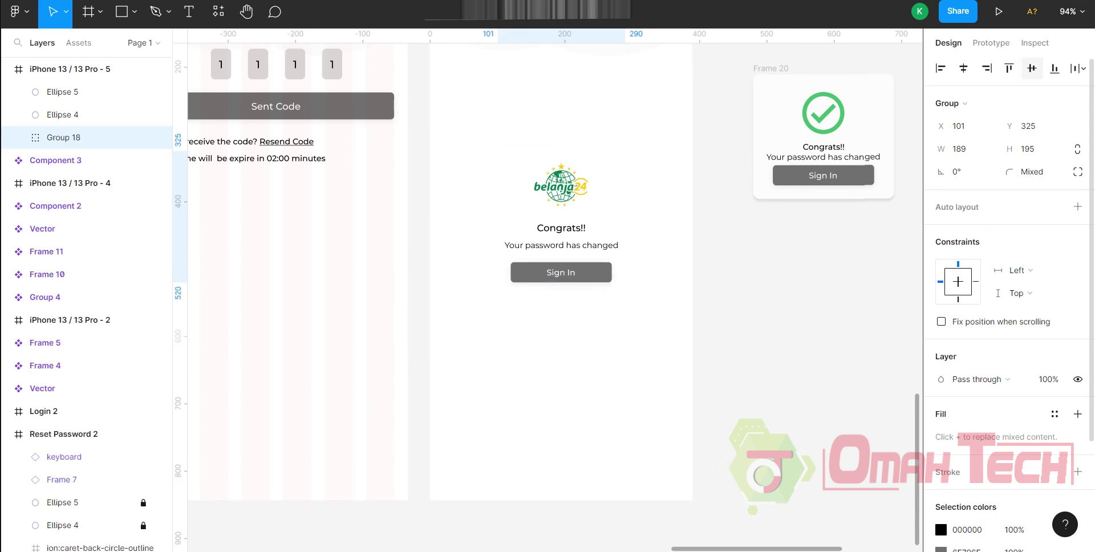
pyautogui.press('Escape')
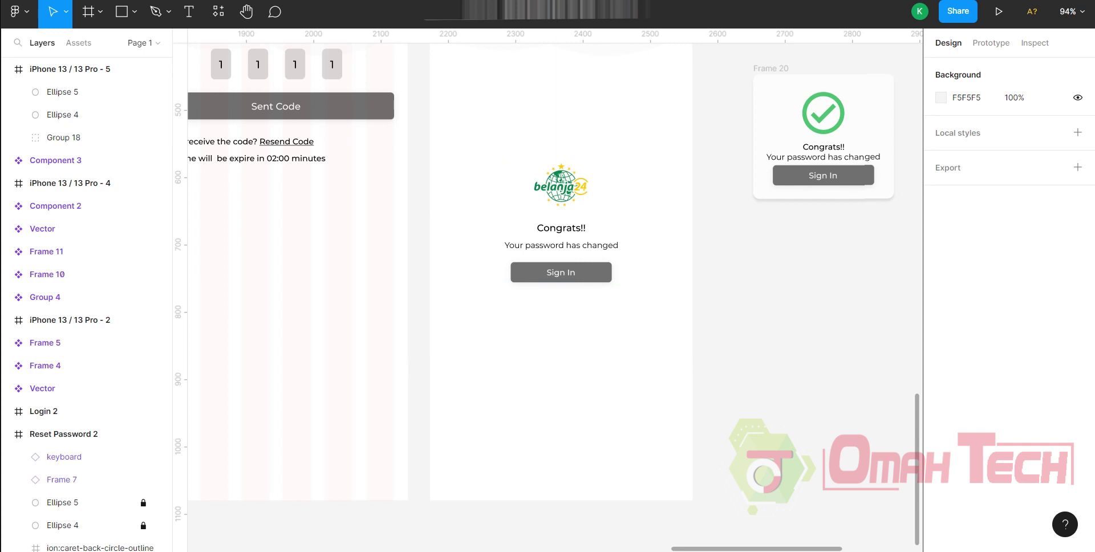
pyautogui.hotkey('ctrl', 'alt', 'Return')
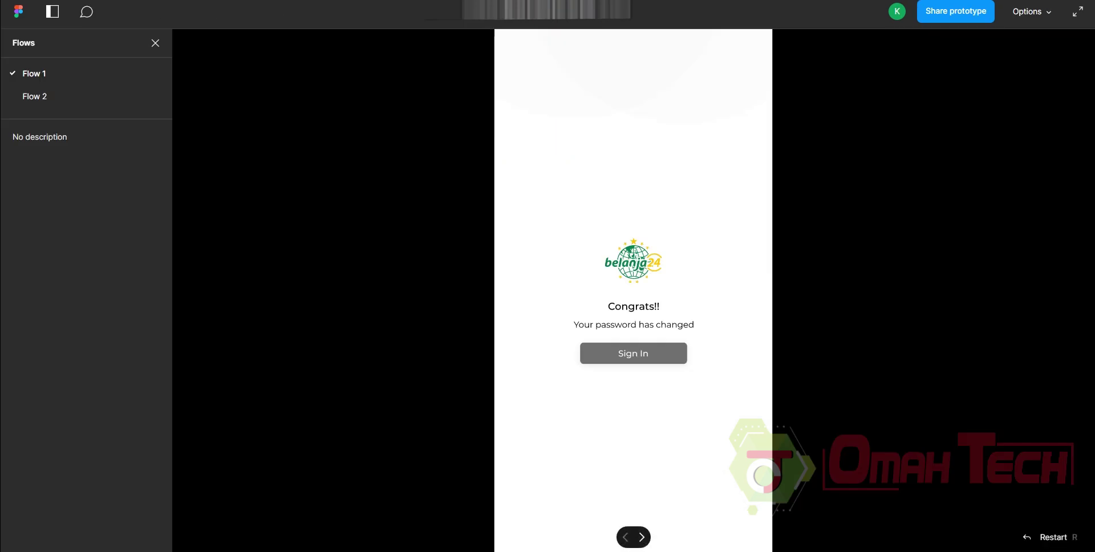
pyautogui.hotkey('ctrl', 'w')
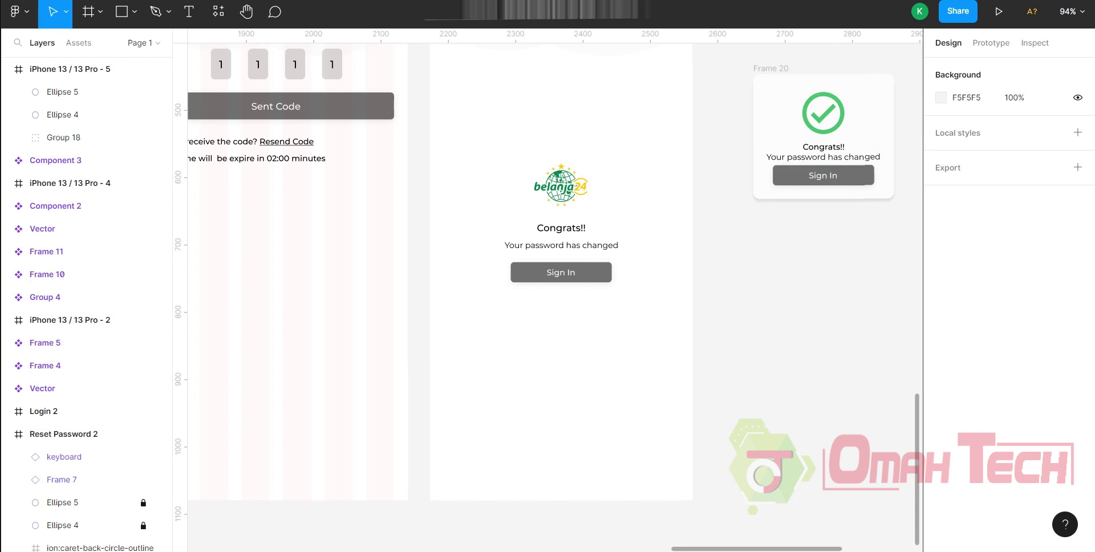
pyautogui.hscroll(1, 553, 268)
pyautogui.scroll(1, 554, 268)
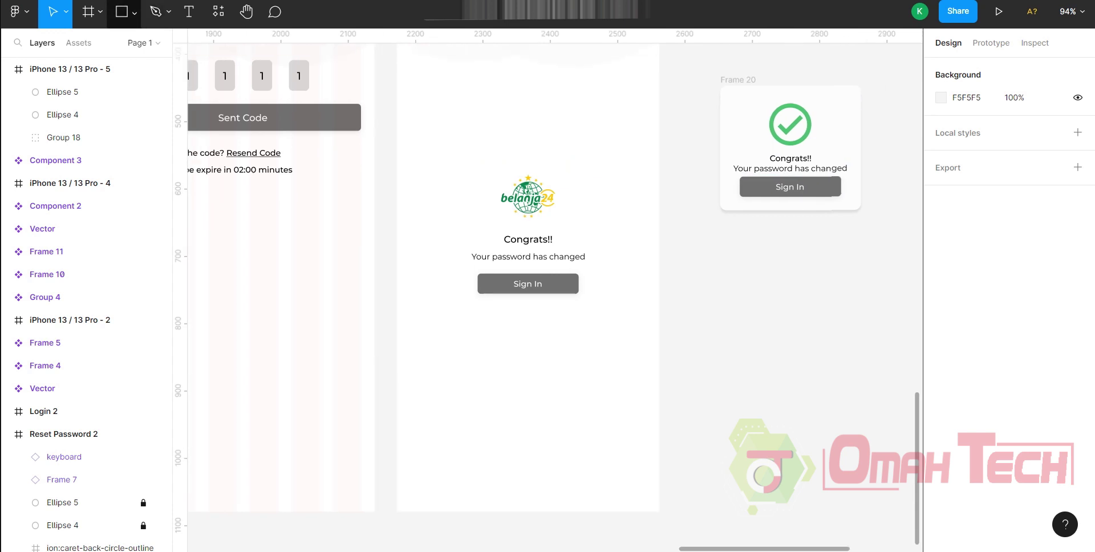
# - Draw a 377×377 Frame 24 and move Group 18 into it
pyautogui.click(135, 12)
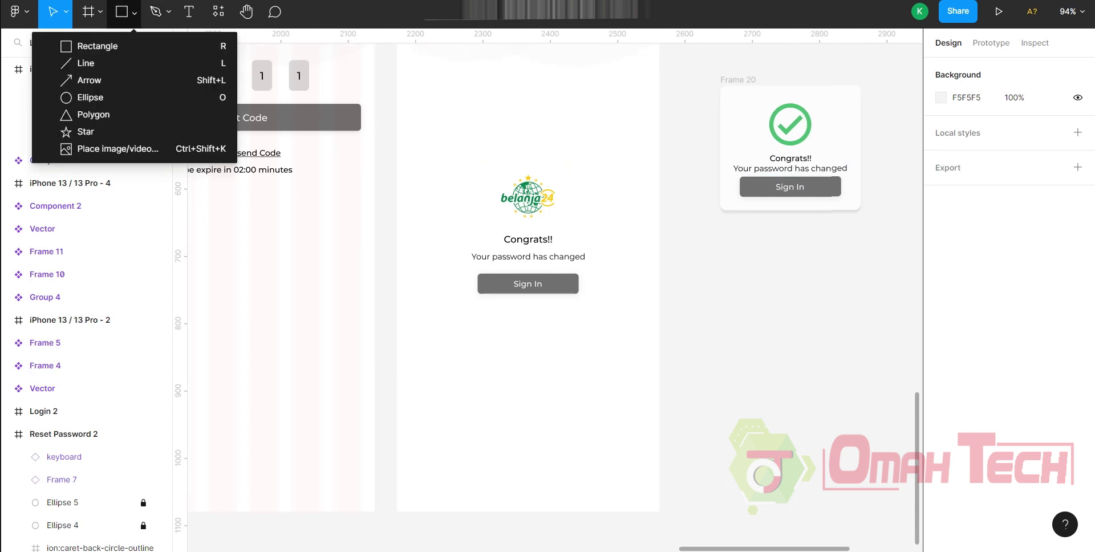
pyautogui.click(99, 12)
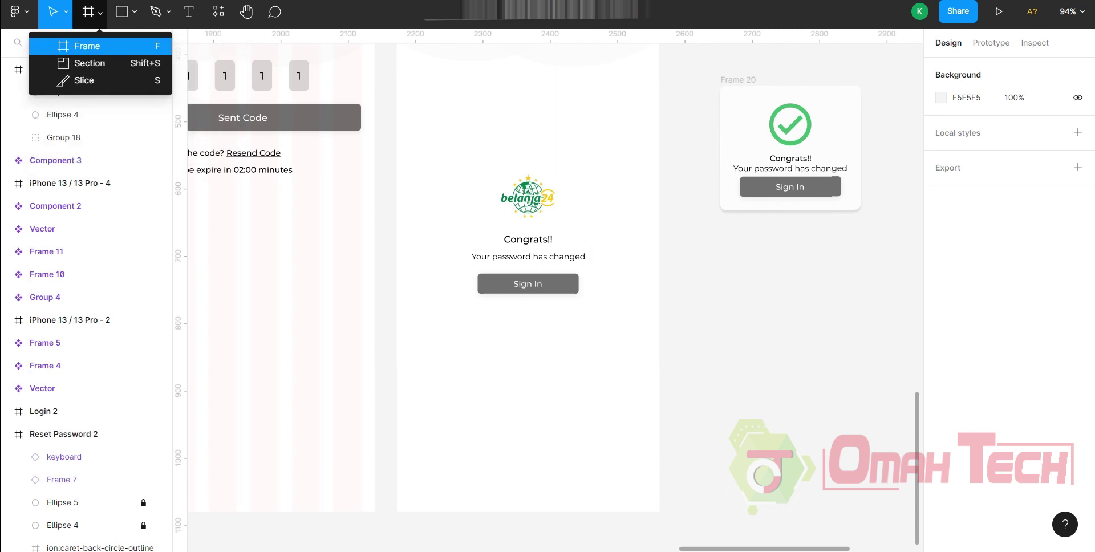
pyautogui.click(85, 46)
pyautogui.hscroll(3, 553, 285)
pyautogui.scroll(-1, 553, 285)
pyautogui.moveTo(540, 184); pyautogui.dragTo(793, 438)
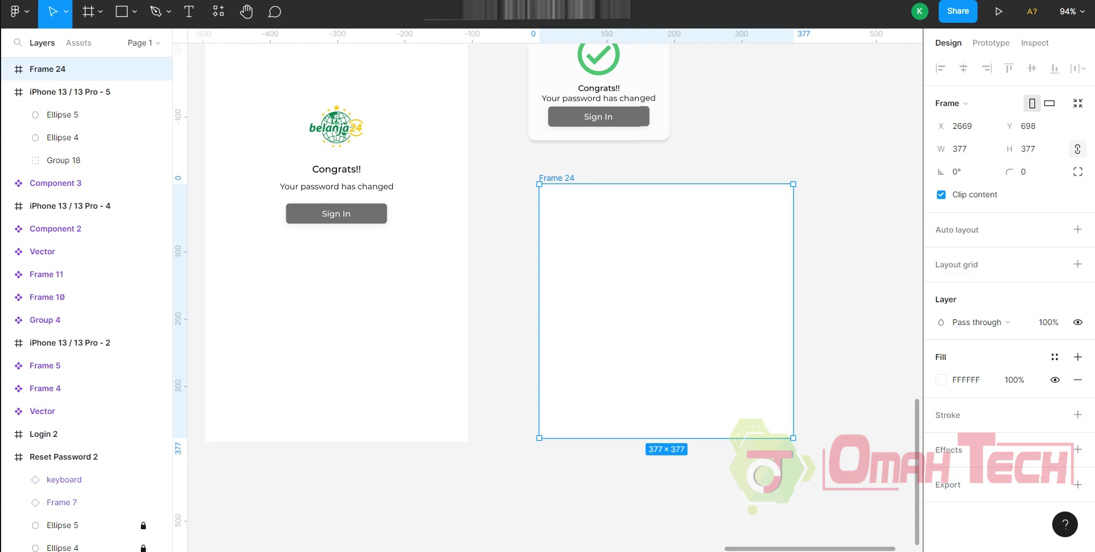
pyautogui.click(63, 160)
pyautogui.moveTo(336, 171); pyautogui.dragTo(666, 313)
# - Centre Group 18 vertically in Frame 24, shorten the frame to 319 tall and add auto layout
pyautogui.click(1032, 68)
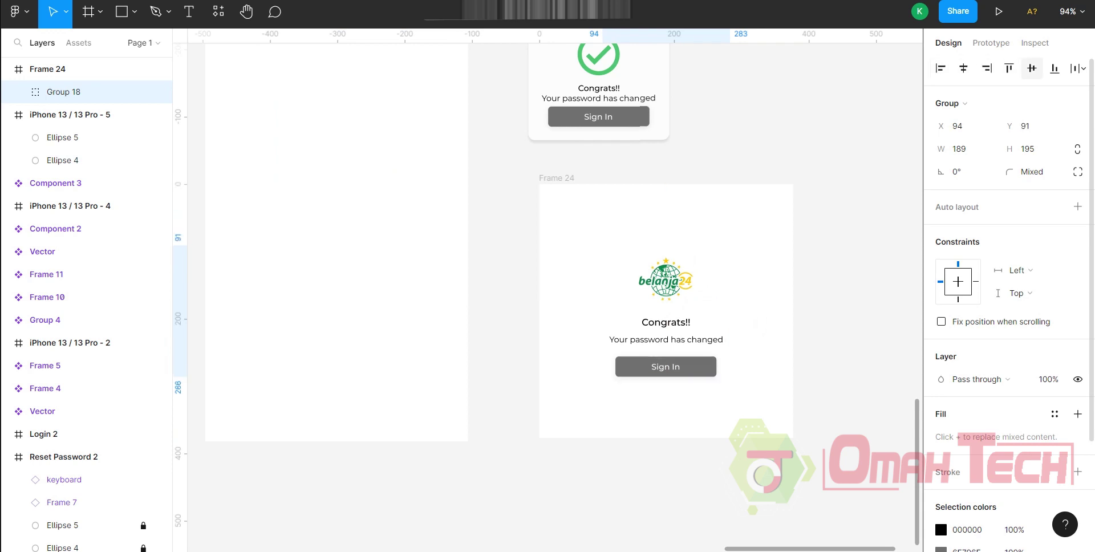
pyautogui.click(47, 69)
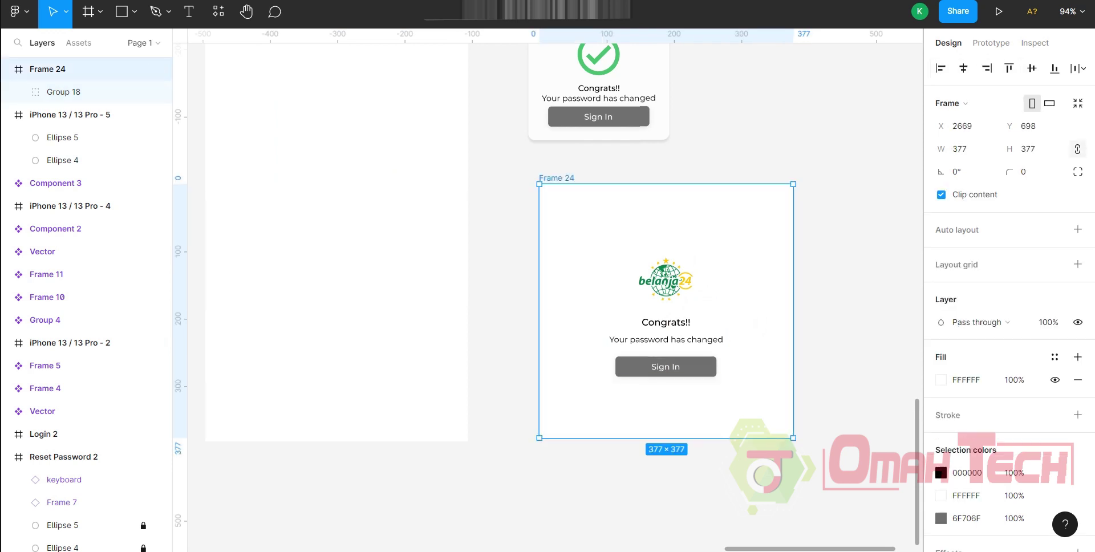
pyautogui.moveTo(665, 438); pyautogui.dragTo(665, 399)
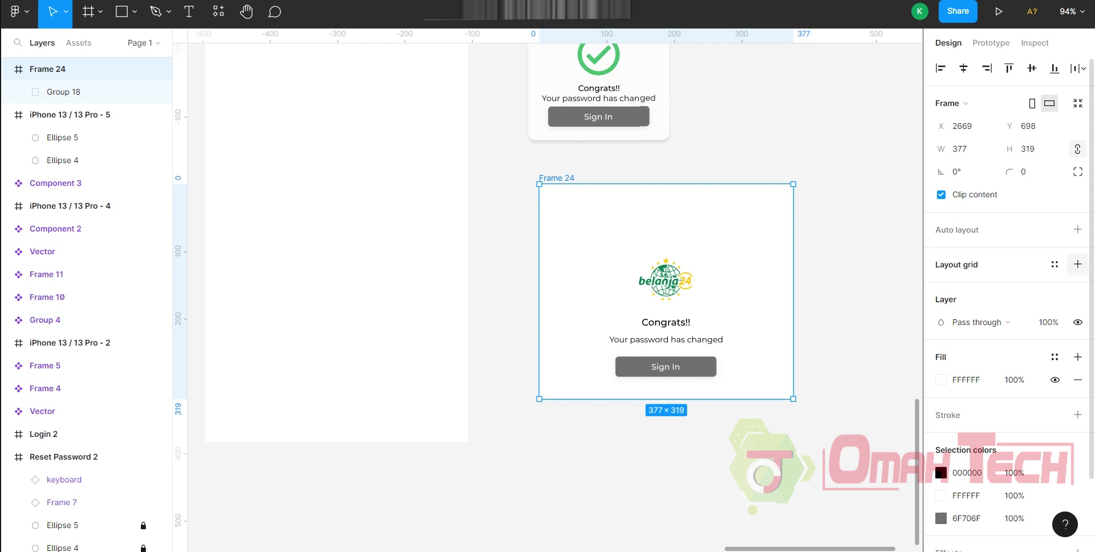
pyautogui.click(1078, 230)
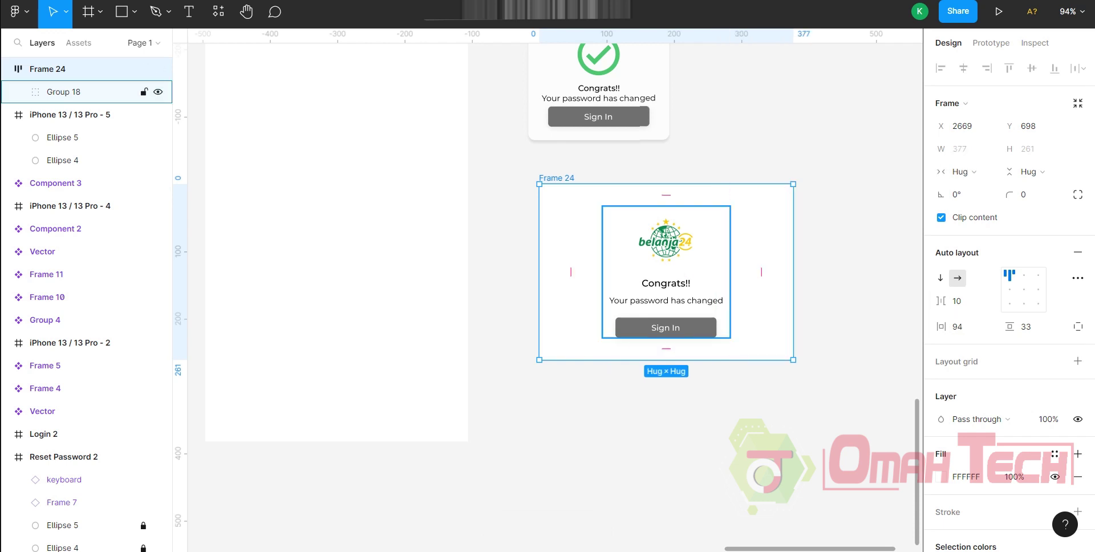
pyautogui.click(85, 92)
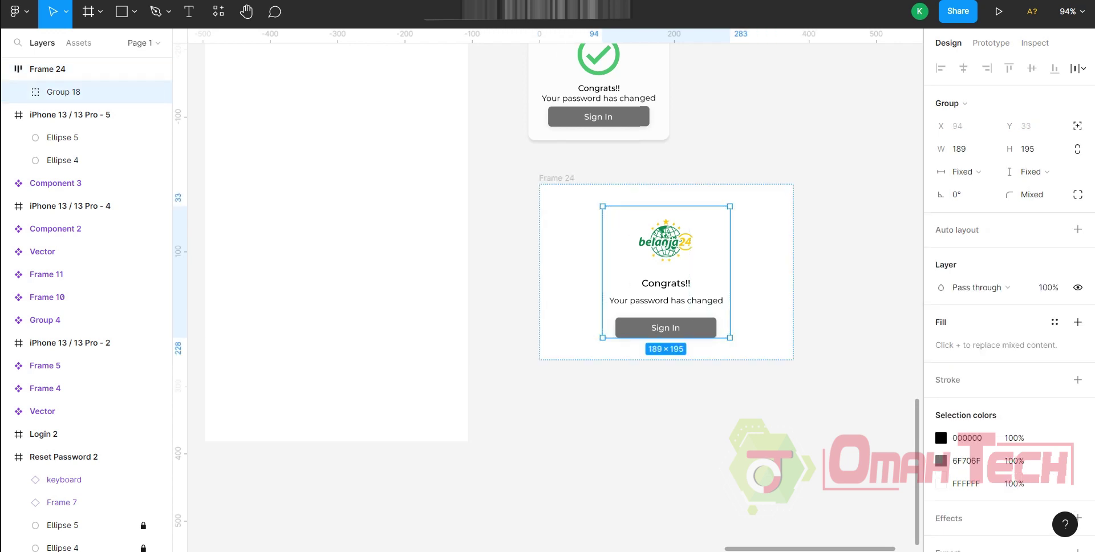
pyautogui.click(85, 69)
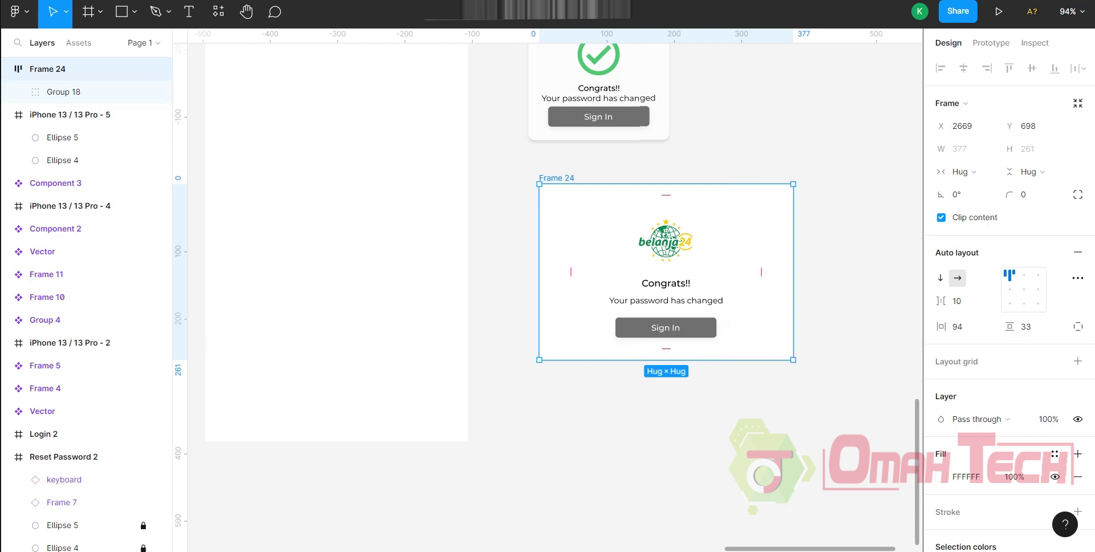
# - Narrow Frame 24 to 296 wide and remove its auto layout
pyautogui.moveTo(793, 272); pyautogui.dragTo(741, 271)
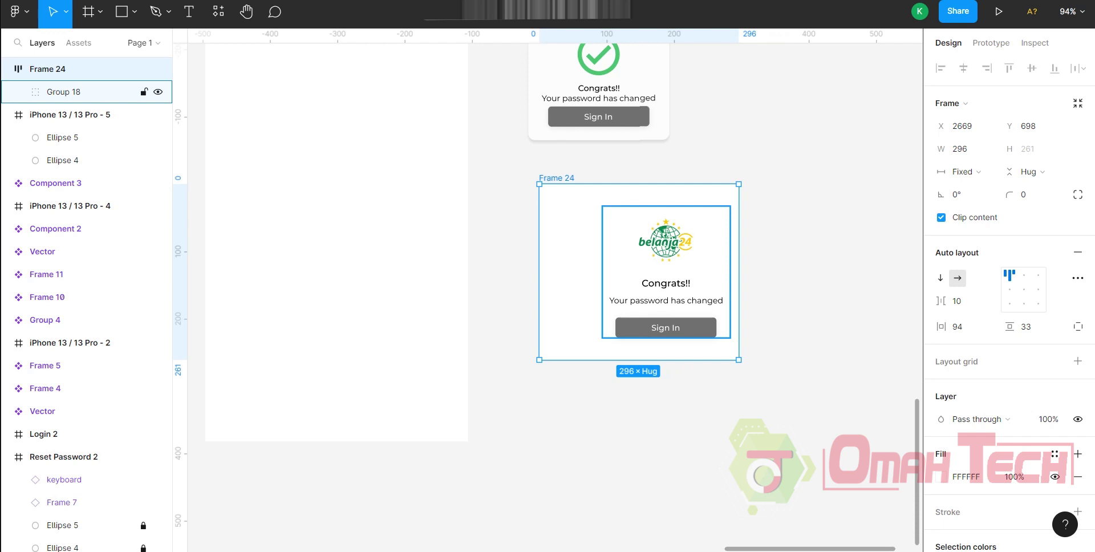
pyautogui.click(86, 92)
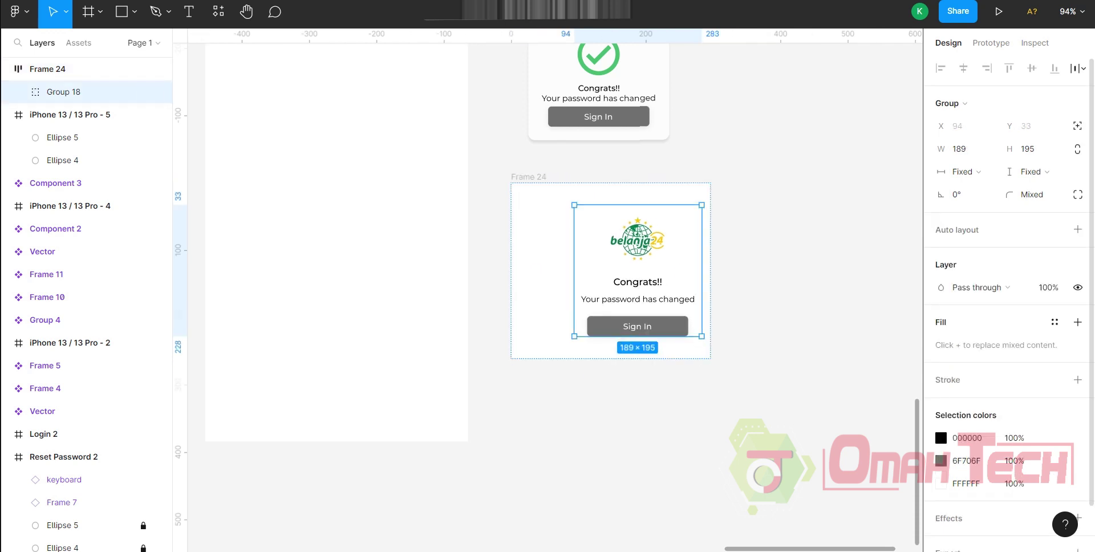
pyautogui.press('Escape')
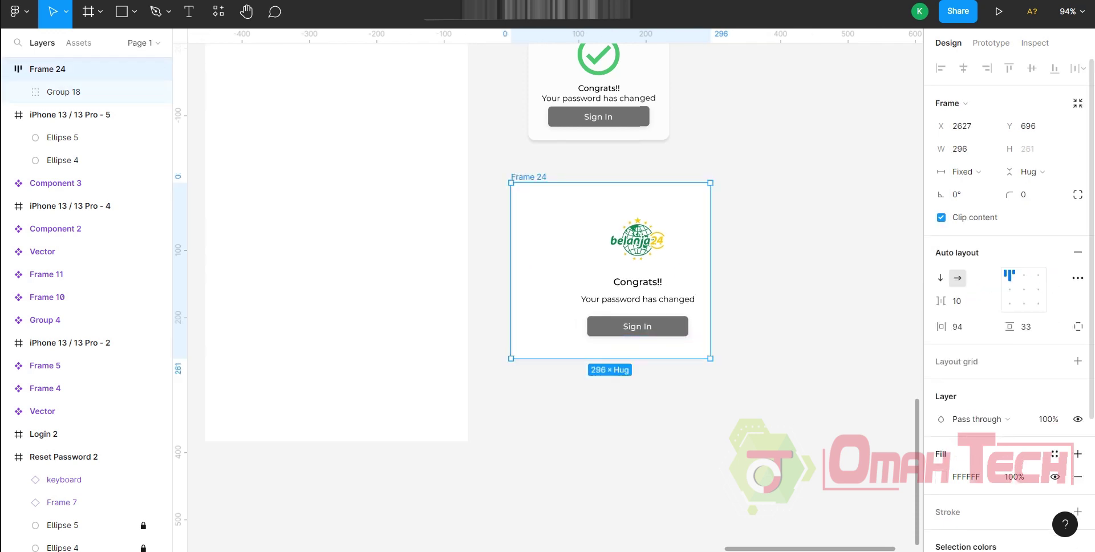
pyautogui.click(1078, 252)
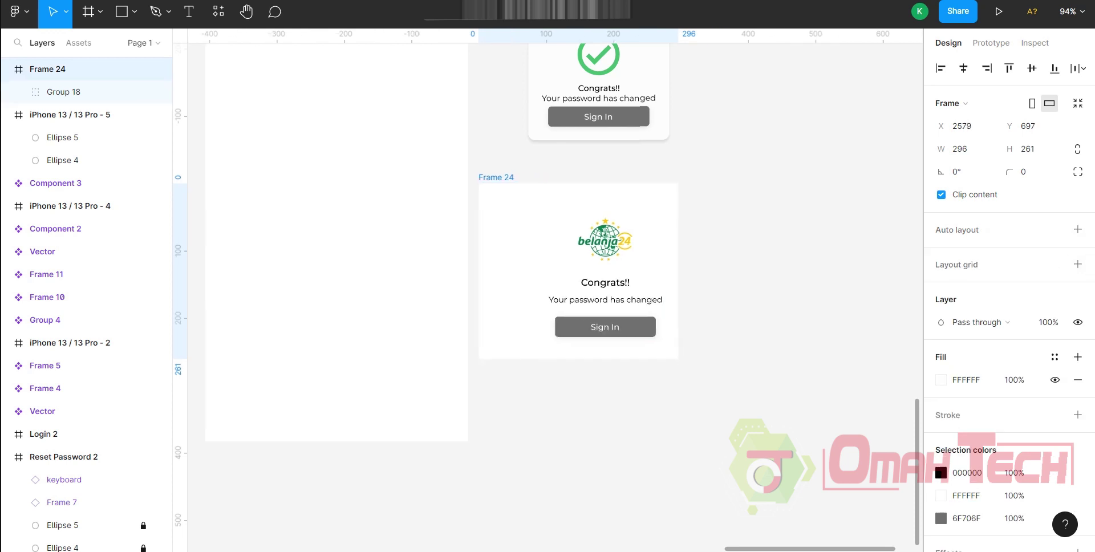
pyautogui.click(85, 92)
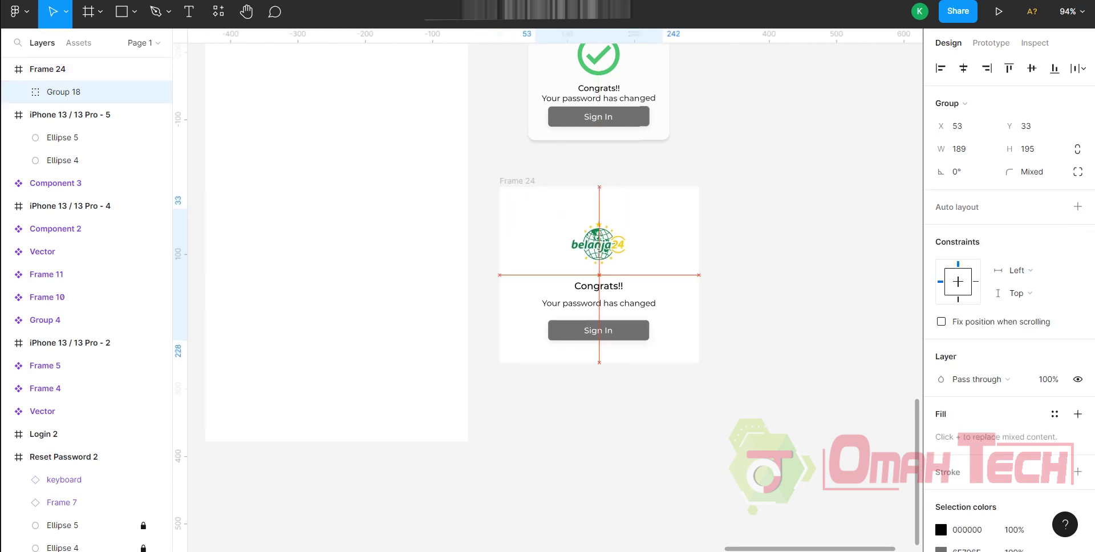
pyautogui.click(586, 386)
pyautogui.scroll(1, 585, 386)
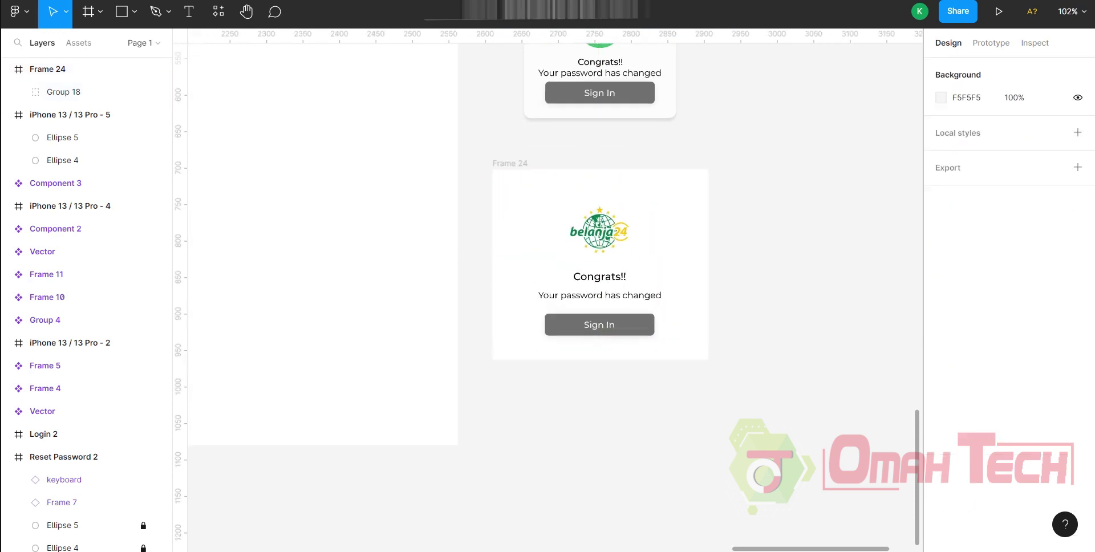
pyautogui.click(52, 69)
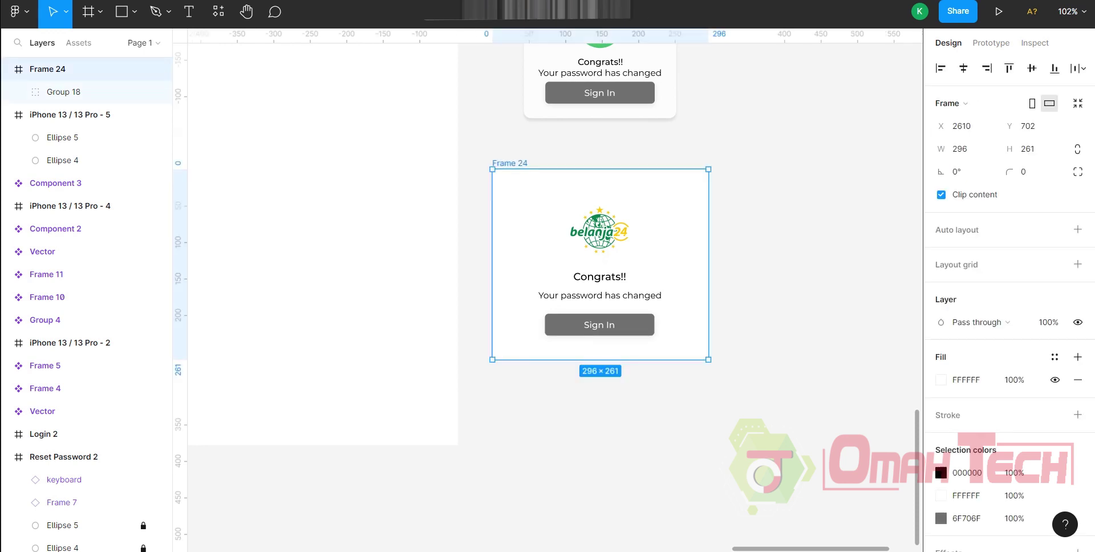
# - Ungroup Group 18 so the logo, texts and Sign In button sit directly in Frame 24
pyautogui.click(603, 292)
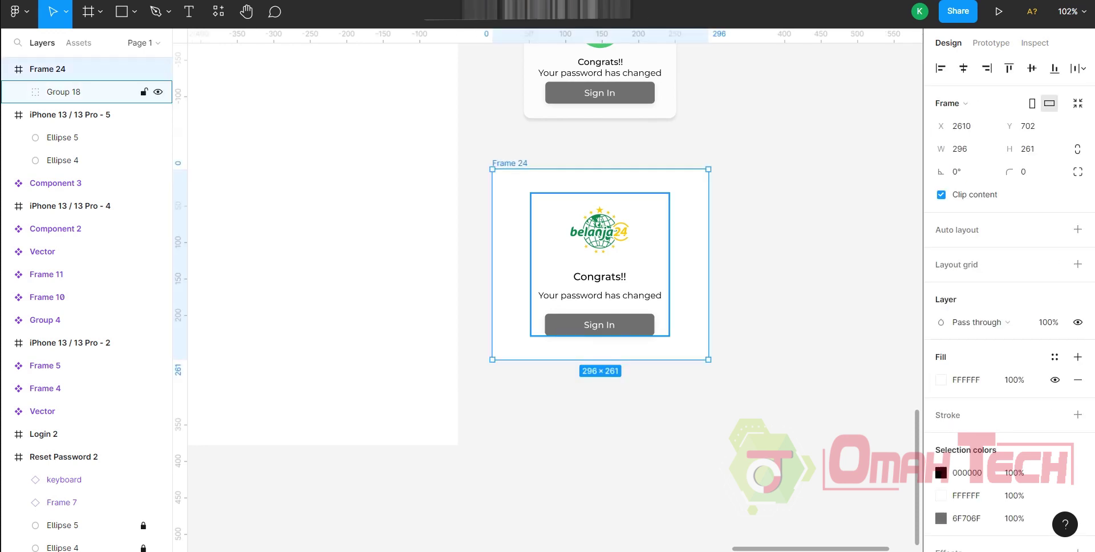
pyautogui.rightClick(603, 292)
pyautogui.click(656, 310)
pyautogui.press('Escape')
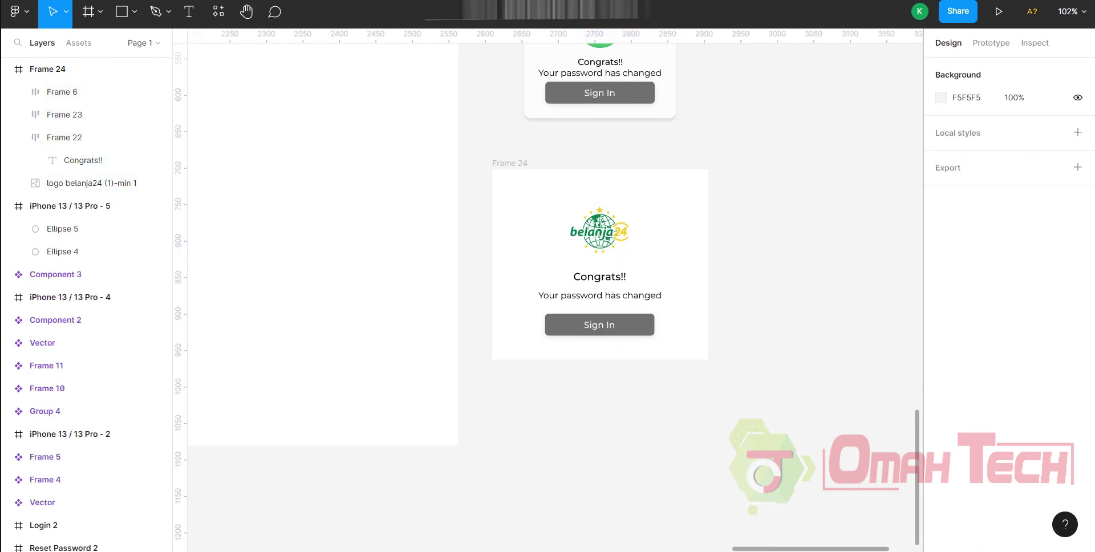
pyautogui.click(48, 69)
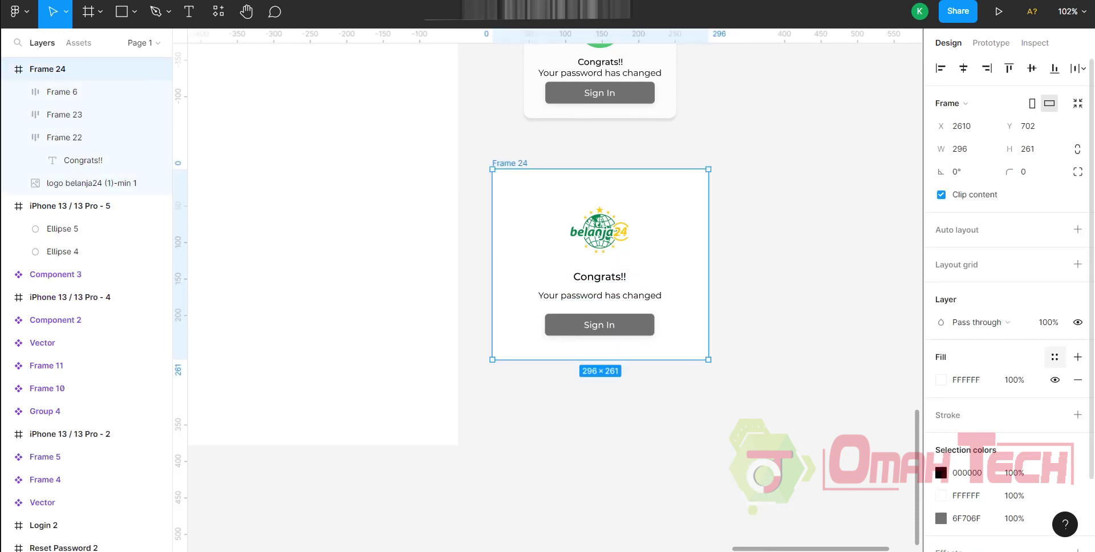
pyautogui.click(91, 183)
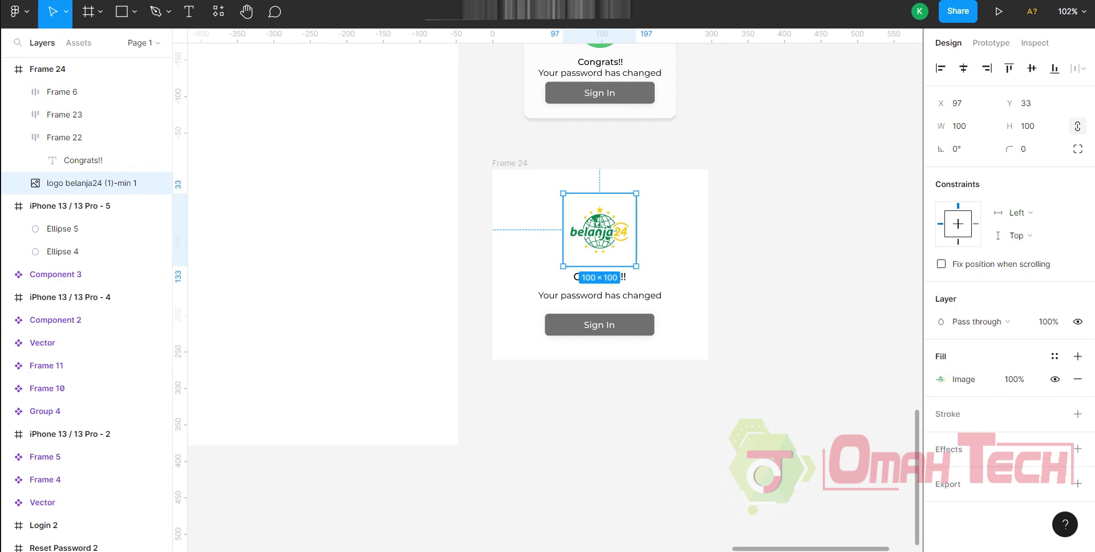
pyautogui.press('Escape')
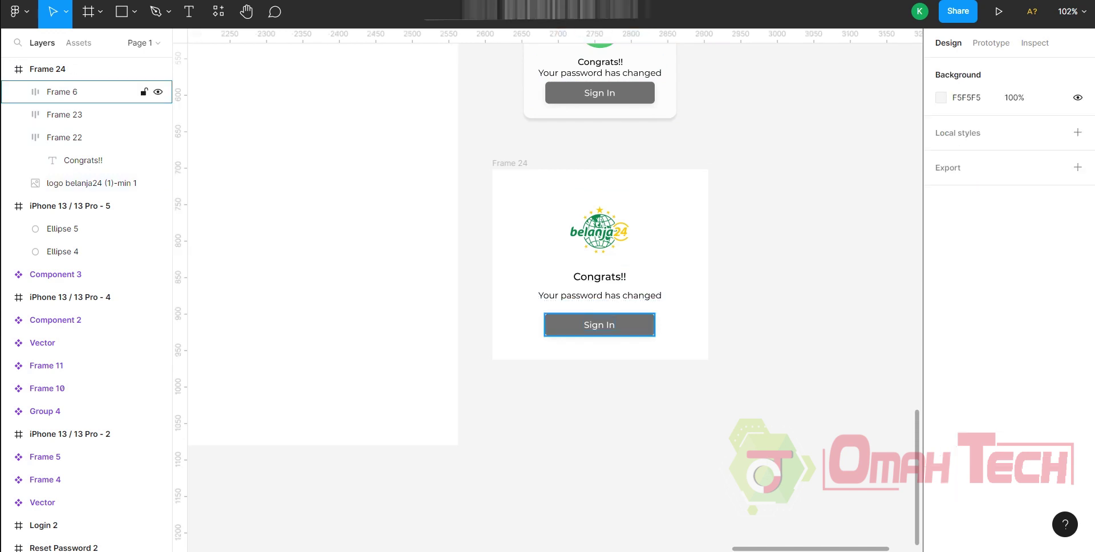
pyautogui.click(61, 92)
pyautogui.click(48, 69)
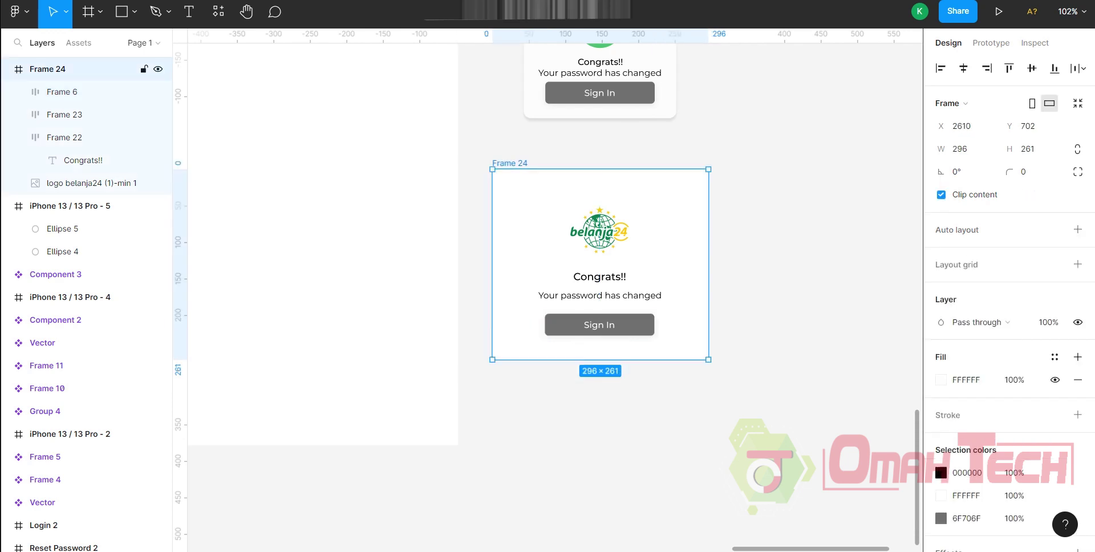
# - Give Frame 24 vertical auto layout with a fixed width of 300
pyautogui.click(1077, 230)
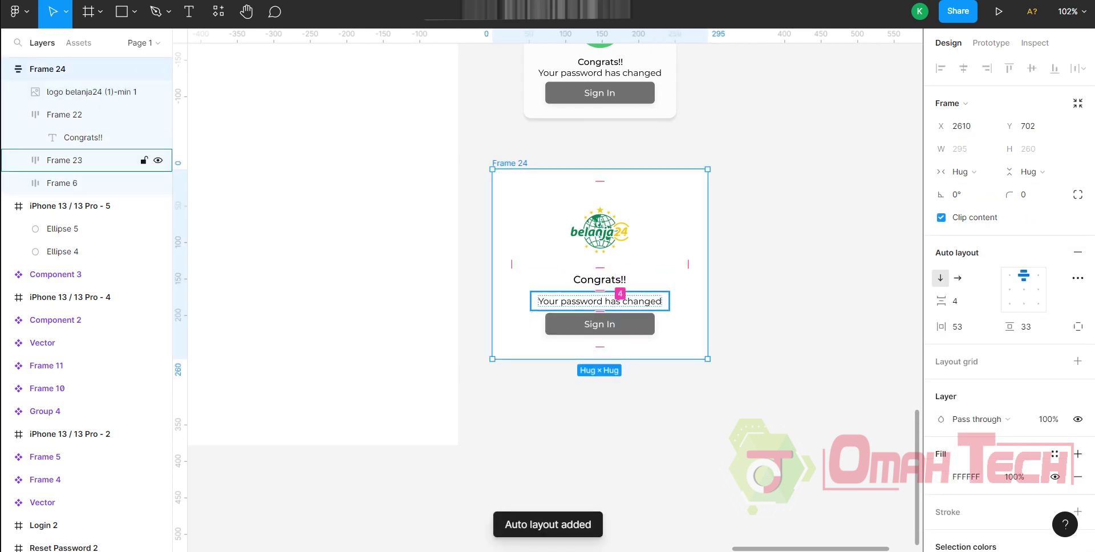
pyautogui.moveTo(708, 301)
pyautogui.mouseDown()
pyautogui.moveTo(662, 301)
pyautogui.moveTo(687, 300)
pyautogui.mouseUp()
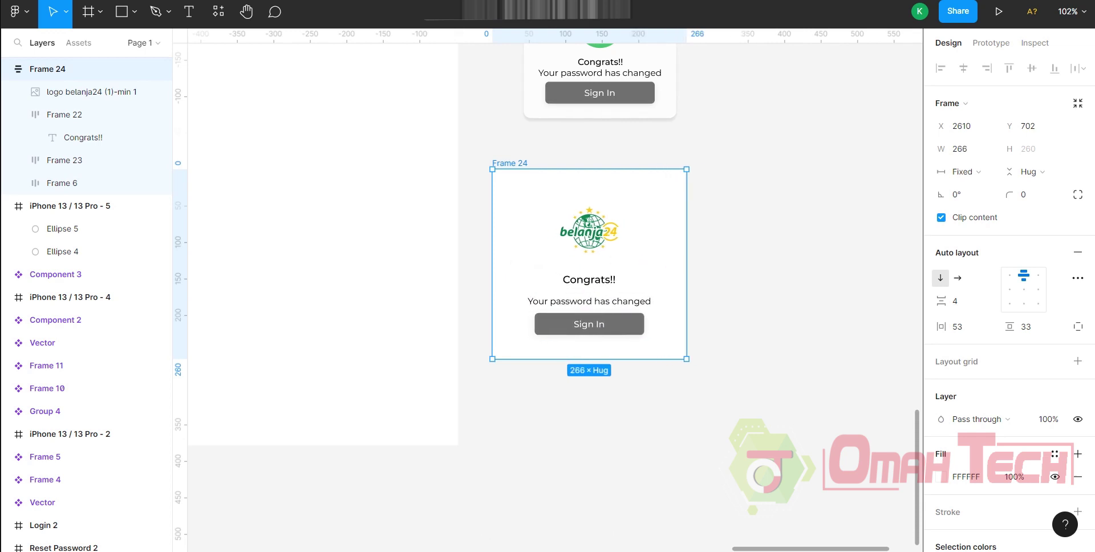
pyautogui.click(960, 148)
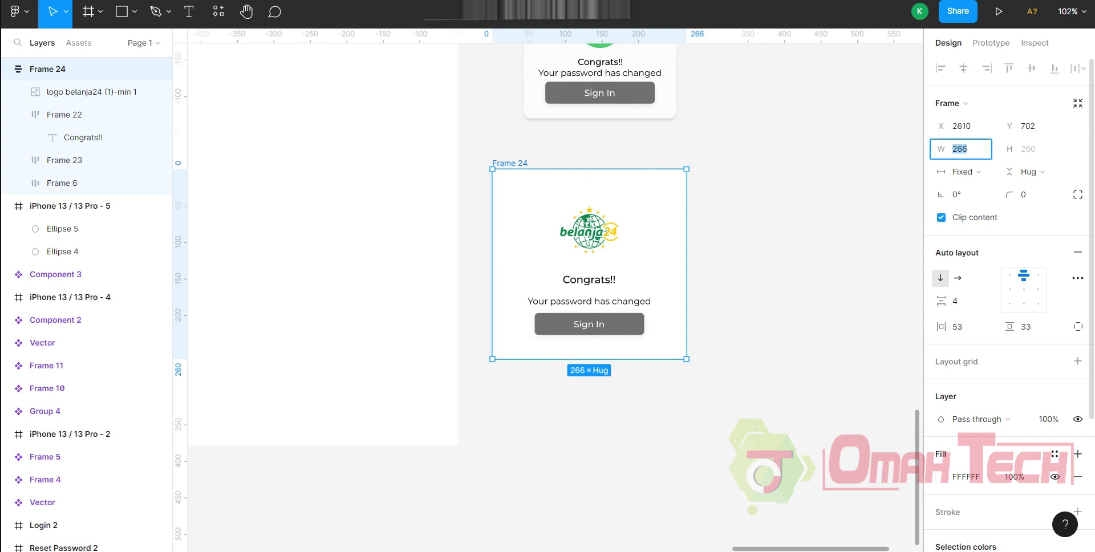
pyautogui.write('300')
pyautogui.press('Return')
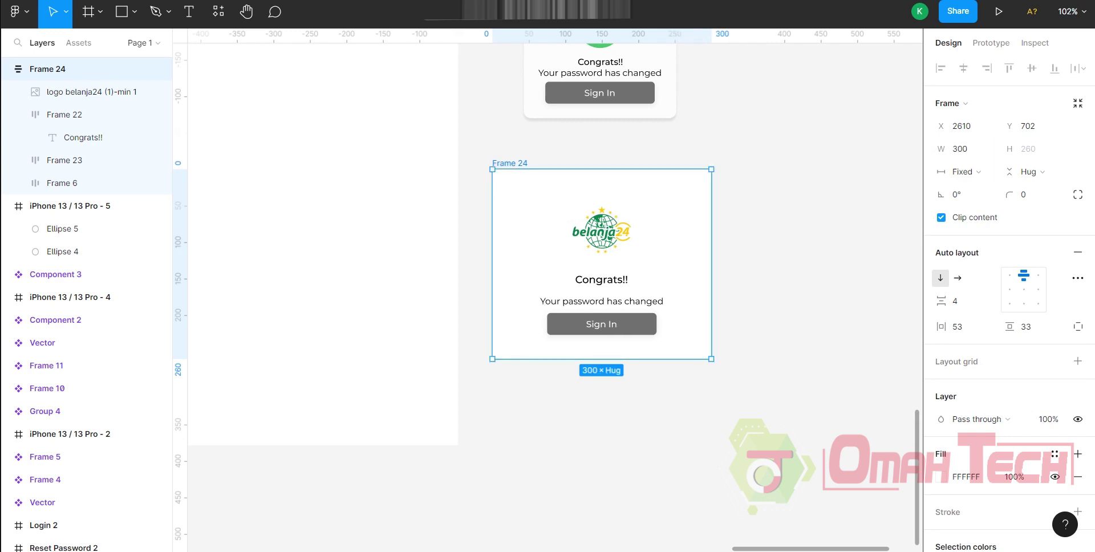
pyautogui.press('Escape')
pyautogui.scroll(-2, 548, 285)
# - Move Frame 24 into the iPhone 13 / 13 Pro - 5 screen and centre it vertically
pyautogui.moveTo(684, 297); pyautogui.dragTo(436, 235)
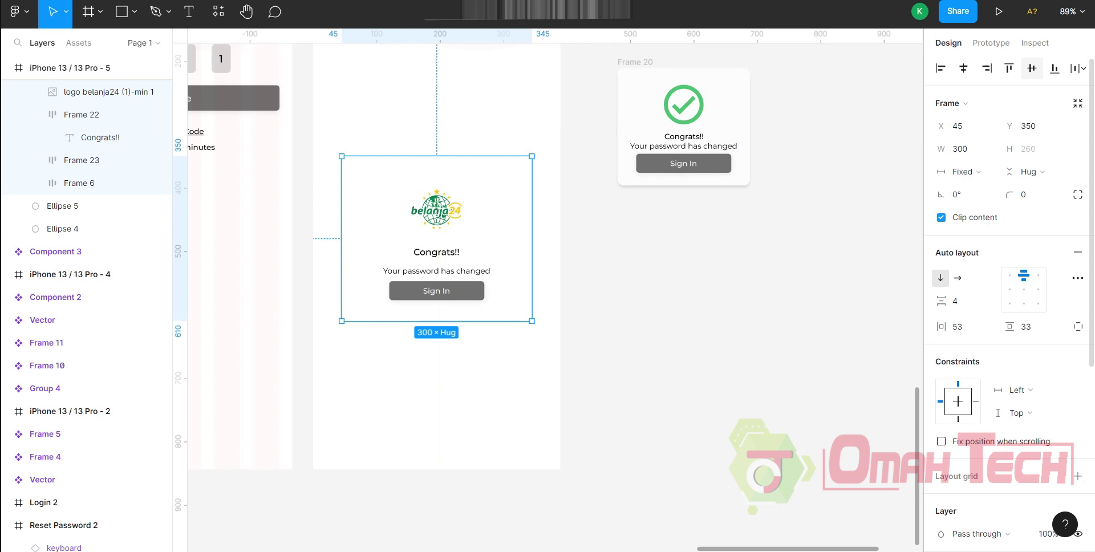
pyautogui.click(1032, 68)
pyautogui.scroll(-5, 1016, 285)
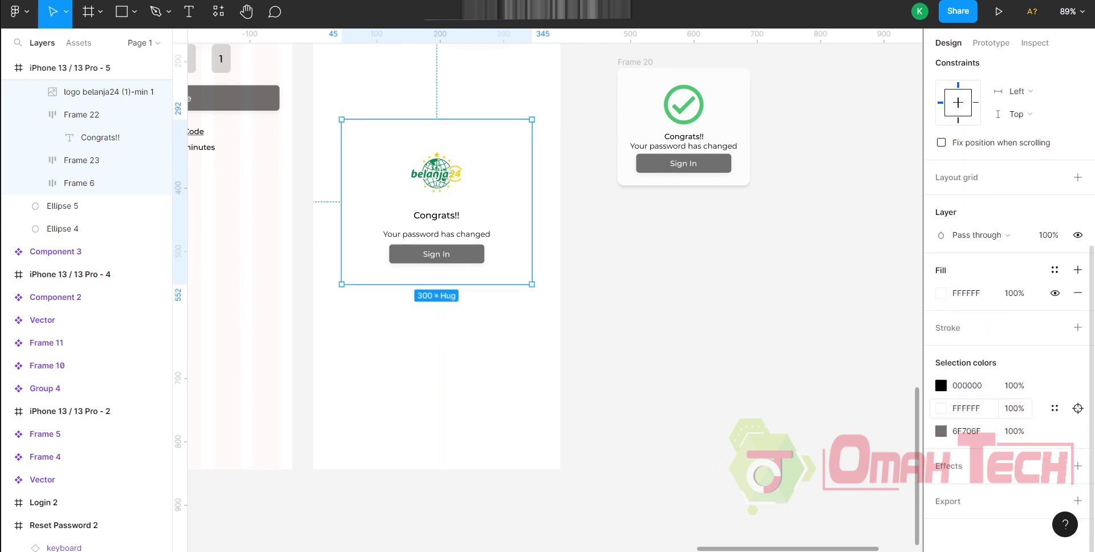
# - Add a drop shadow to the card with blur 10 and 10% opacity
pyautogui.click(1077, 466)
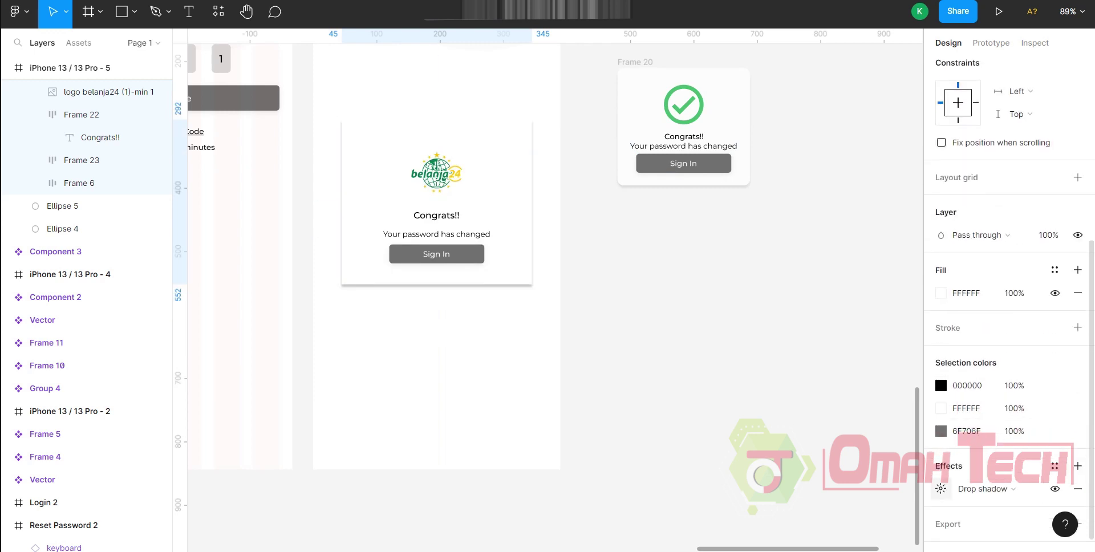
pyautogui.click(941, 488)
pyautogui.click(857, 480)
pyautogui.hotkey('ctrl', 'a')
pyautogui.write('1')
pyautogui.press('Return')
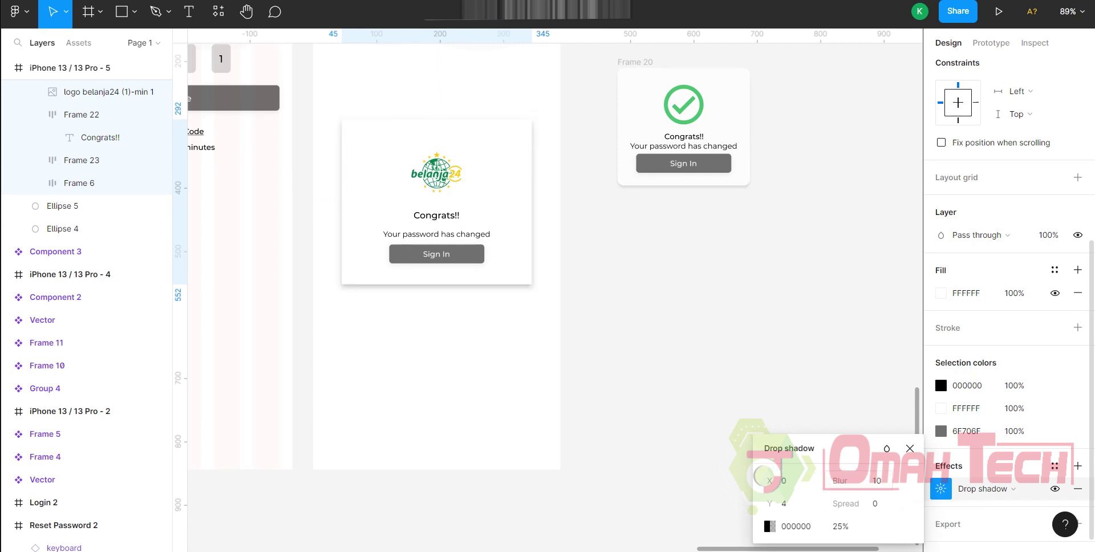
pyautogui.press('Tab')
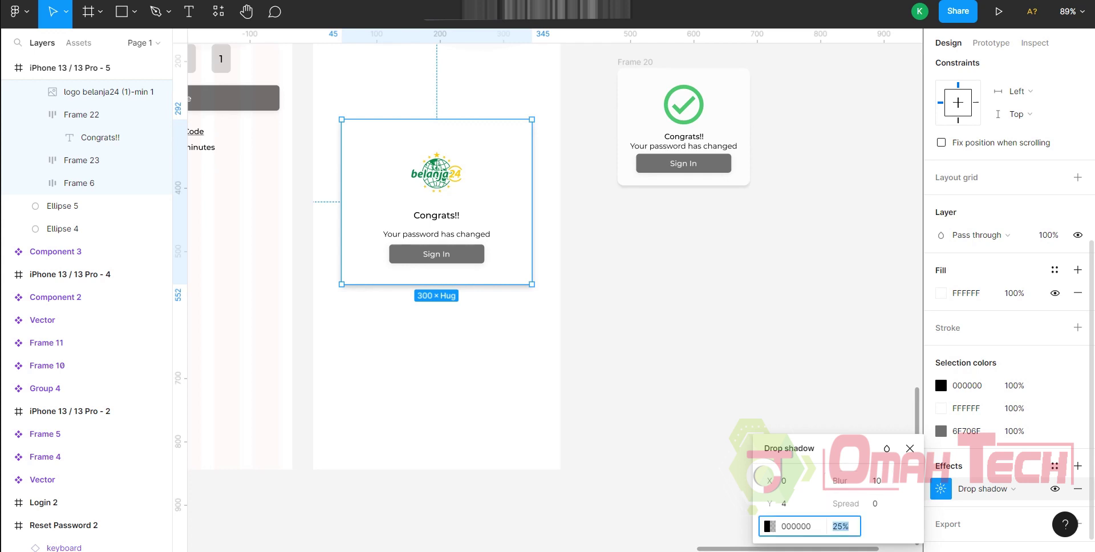
pyautogui.write('10')
pyautogui.press('Return')
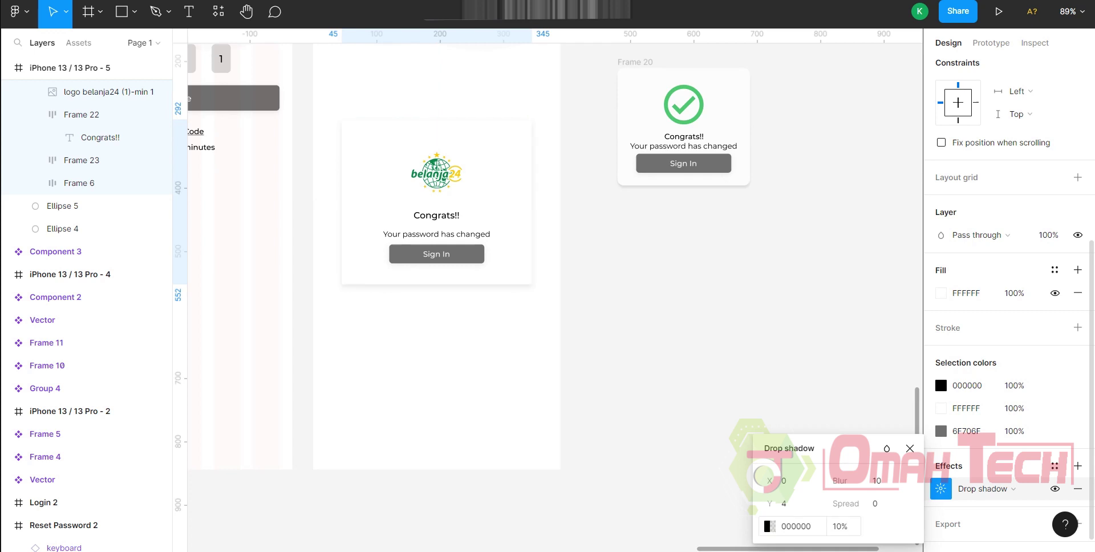
pyautogui.press('Escape')
# - Round the Congrats card's corners and preview the finished screen as a prototype
pyautogui.scroll(2, 456, 274)
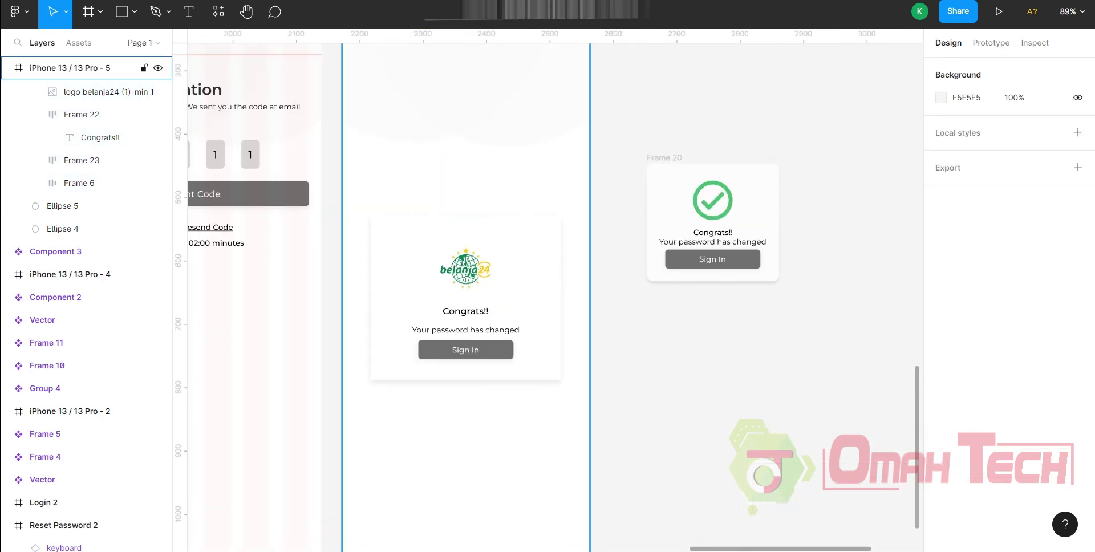
pyautogui.keyDown('ctrl'); pyautogui.scroll(2, 457, 274); pyautogui.keyUp('ctrl')
pyautogui.click(464, 273)
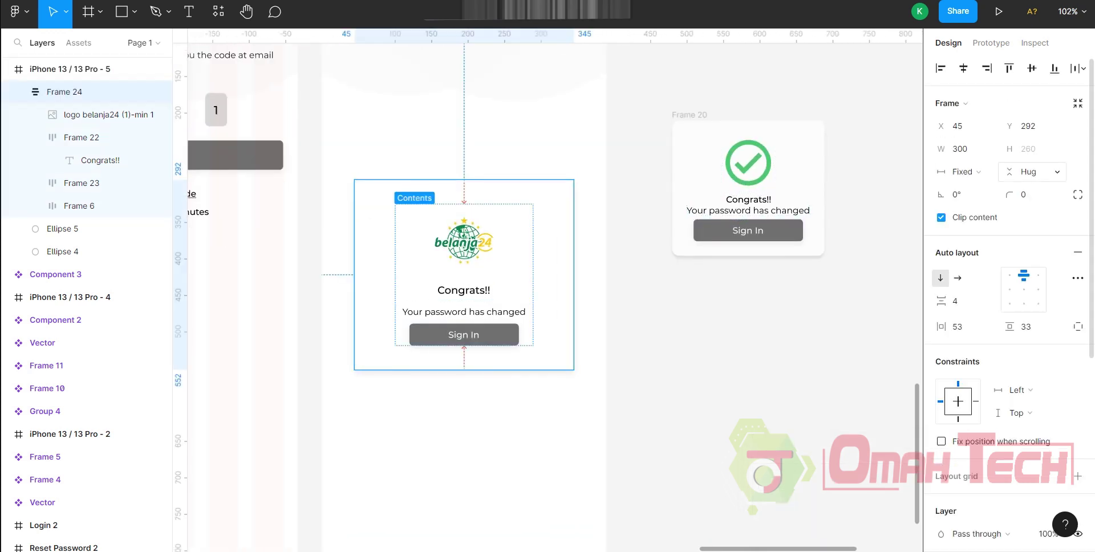
pyautogui.click(1027, 195)
pyautogui.press('Escape')
pyautogui.press('Escape')
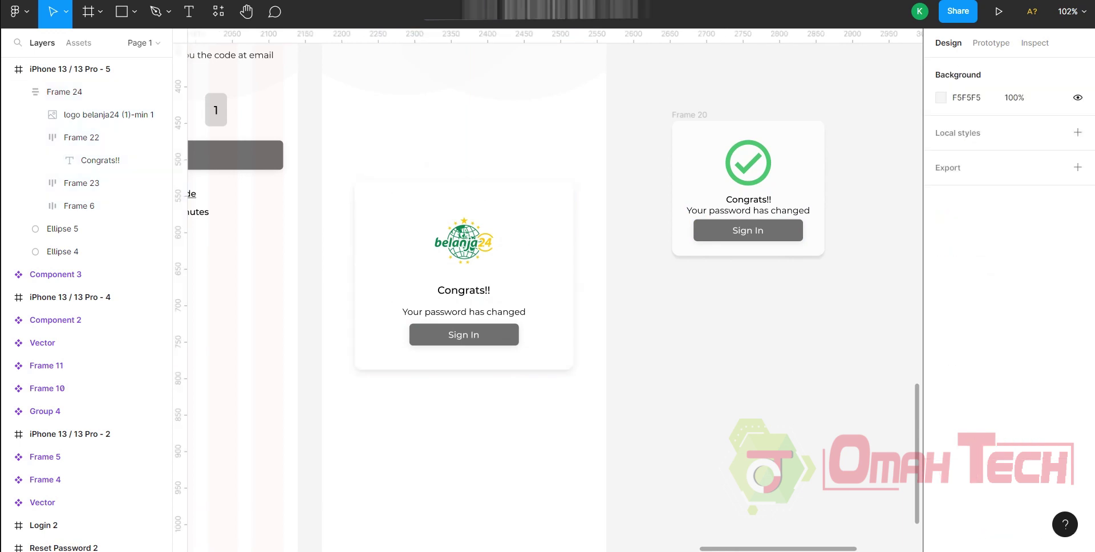
pyautogui.hotkey('ctrl', 'alt', 'Return')
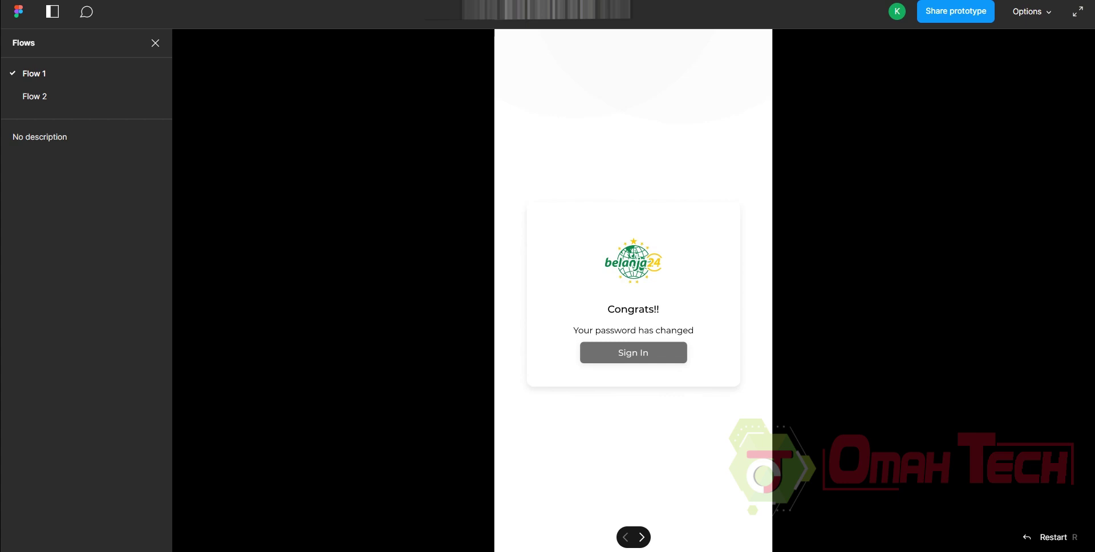